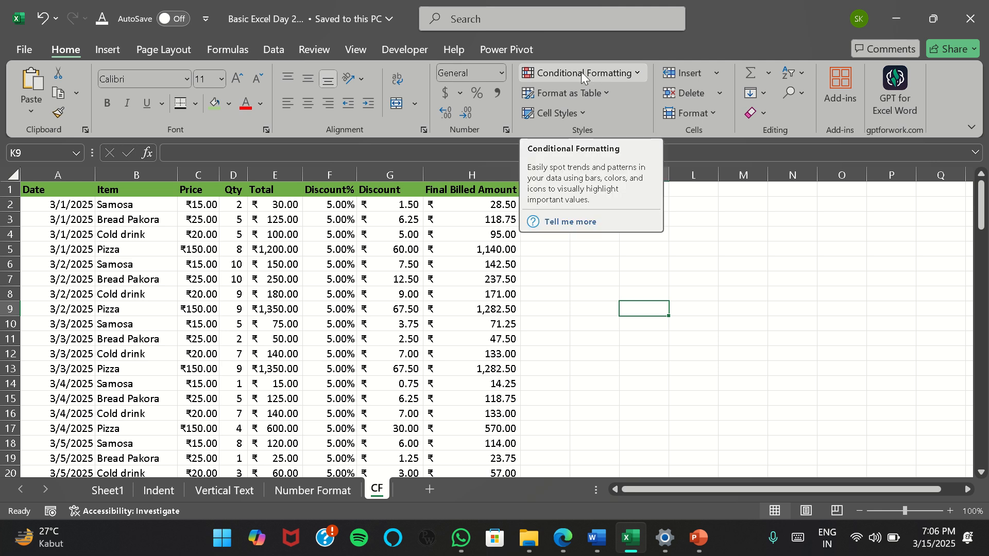
pyautogui.click(641, 74)
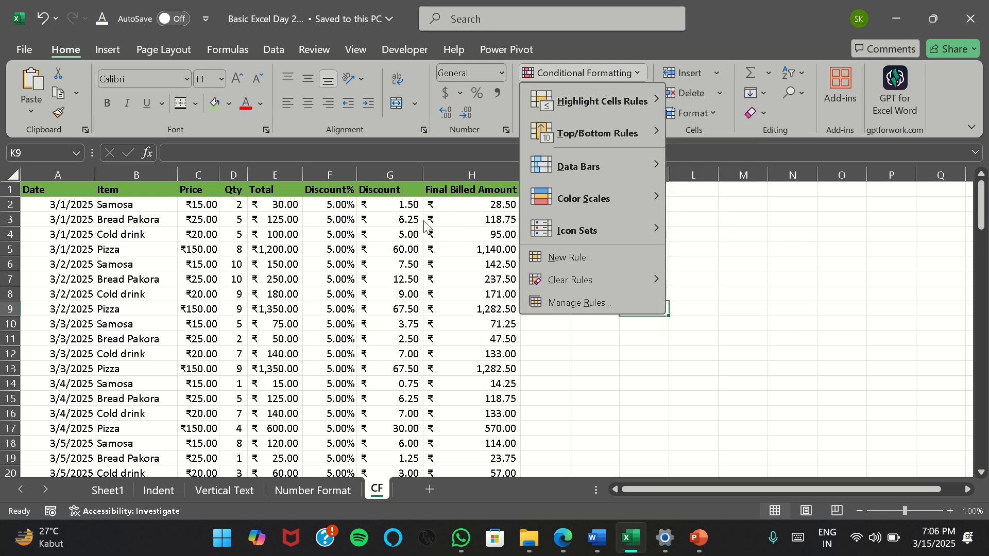
pyautogui.click(461, 228)
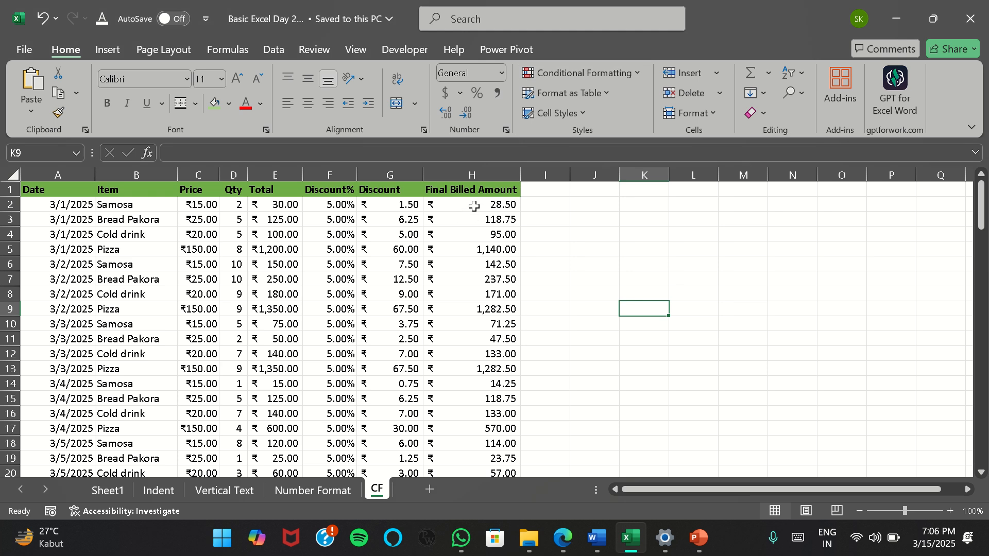
pyautogui.click(474, 205)
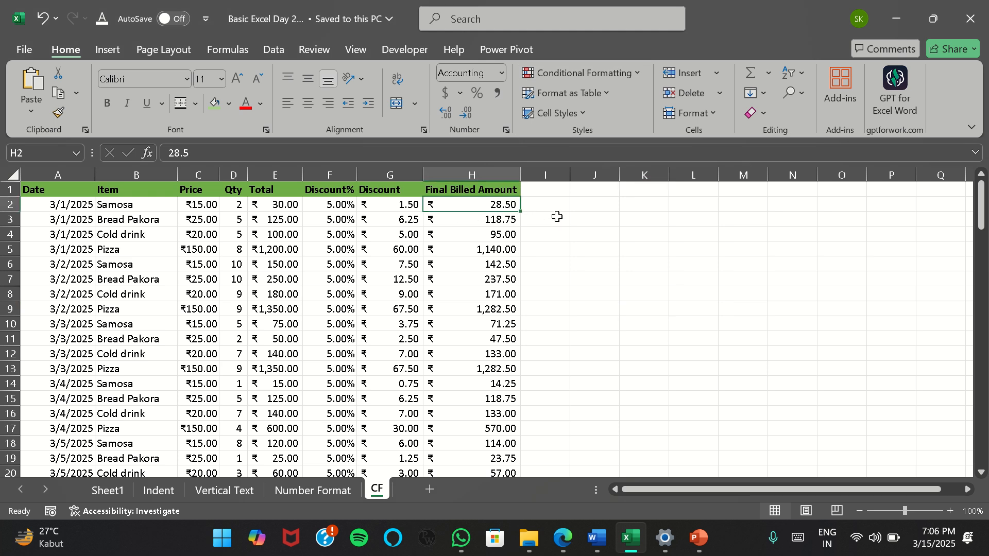
pyautogui.press('Up')
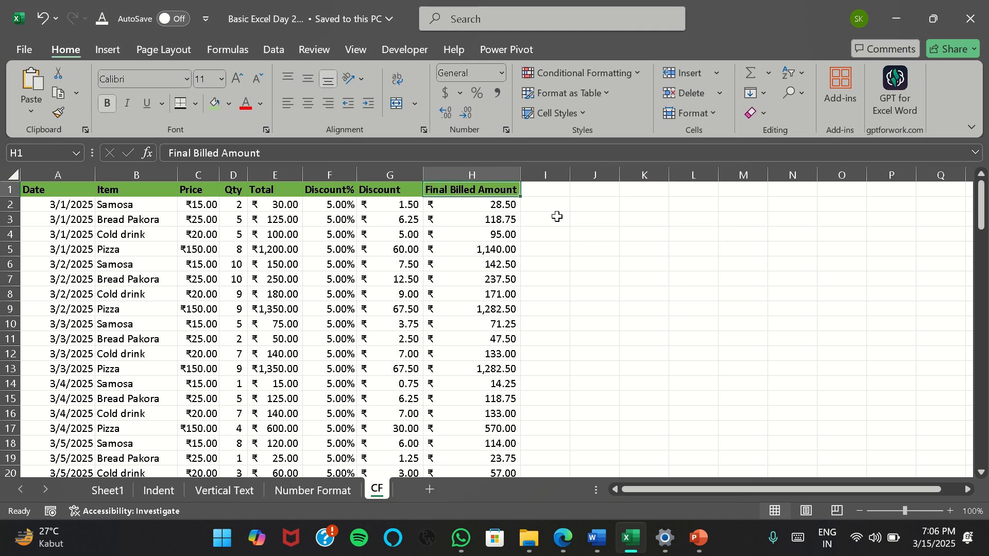
pyautogui.press('Down')
pyautogui.press('Left')
pyautogui.press('Left')
pyautogui.press('Left')
pyautogui.press('Right')
pyautogui.press('Right')
pyautogui.press('Right')
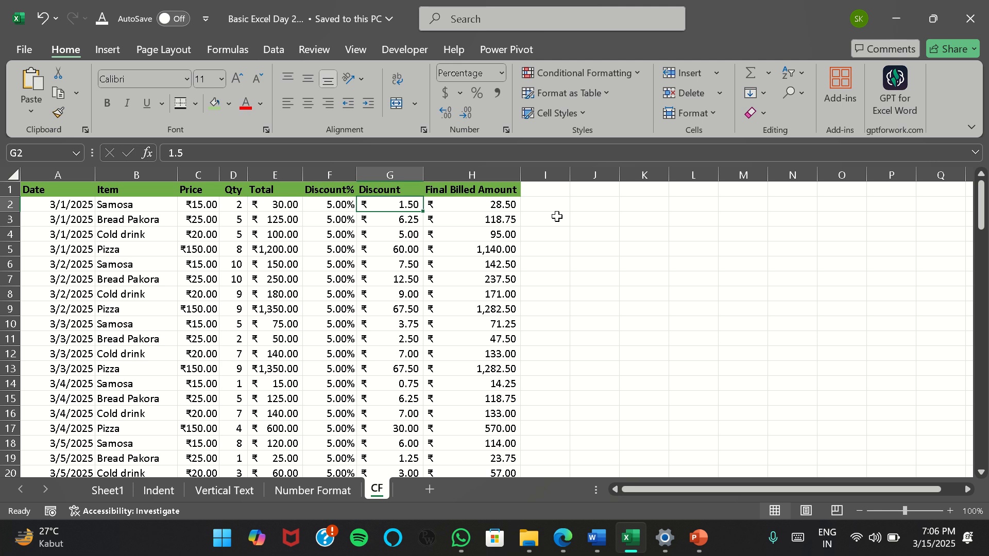
# Highlight the Total column values in E2:E109 that are greater than 1000 with Green Fill with Dark Green Text
pyautogui.press('Left')
pyautogui.press('Left')
pyautogui.press('Left')
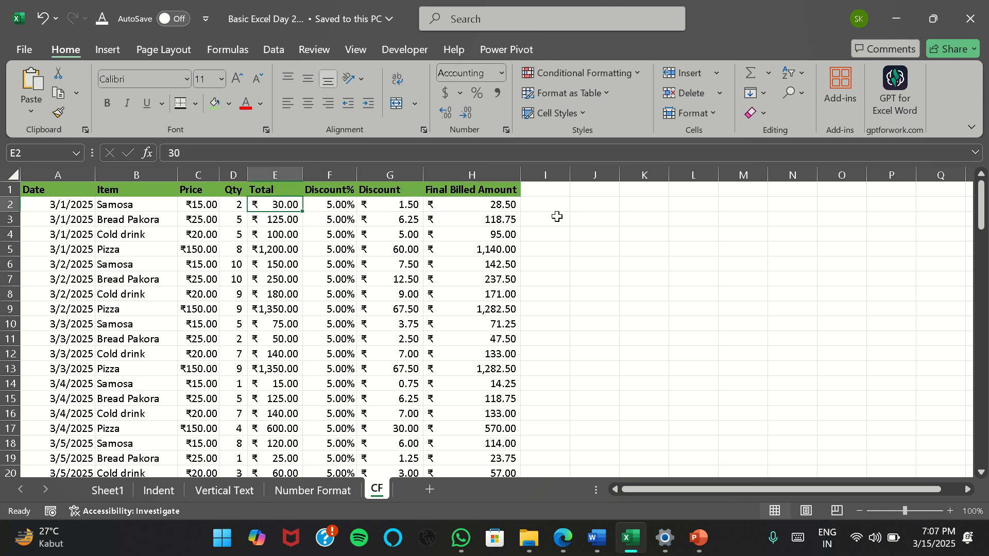
pyautogui.hotkey('ctrl', 'shift', 'Down')
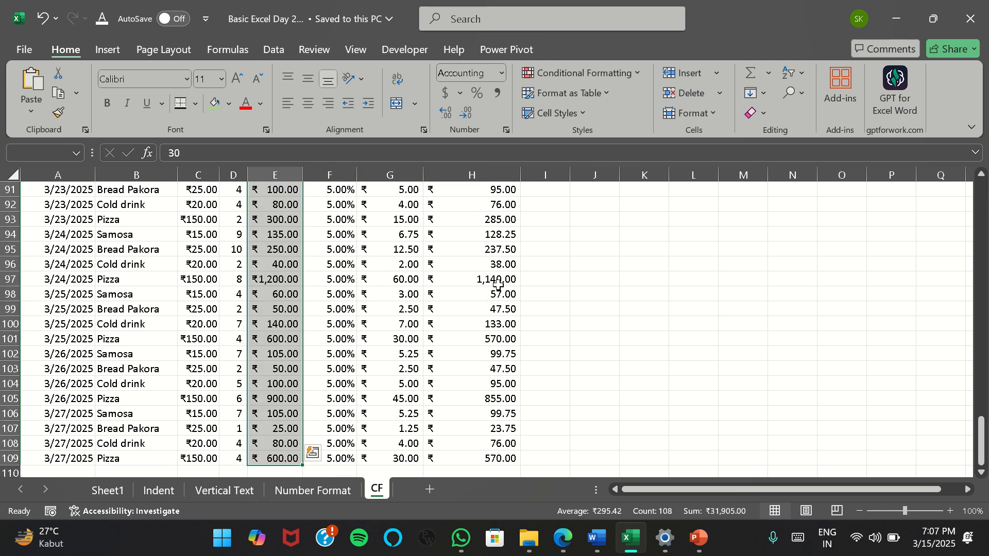
pyautogui.scroll(20, 332, 301)
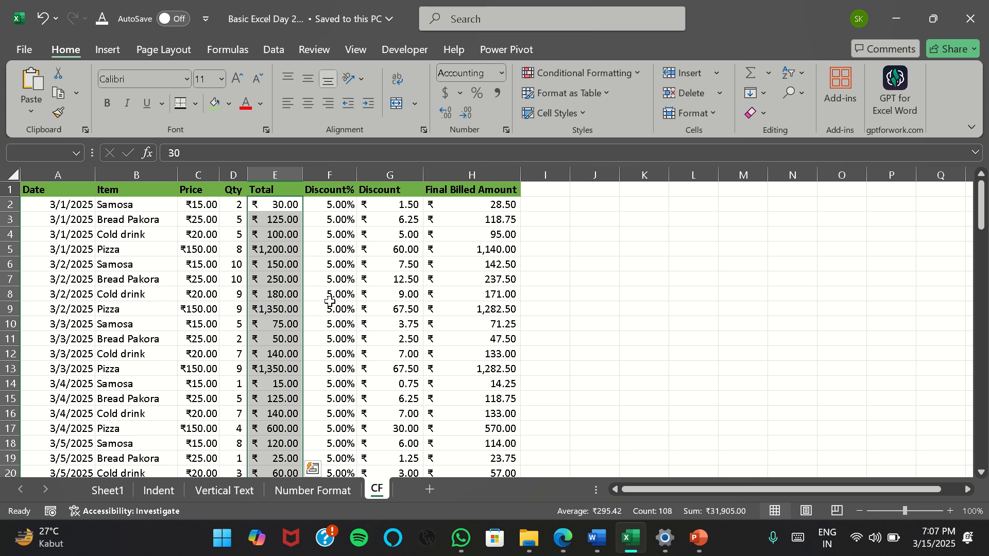
pyautogui.click(636, 76)
pyautogui.moveTo(635, 101)
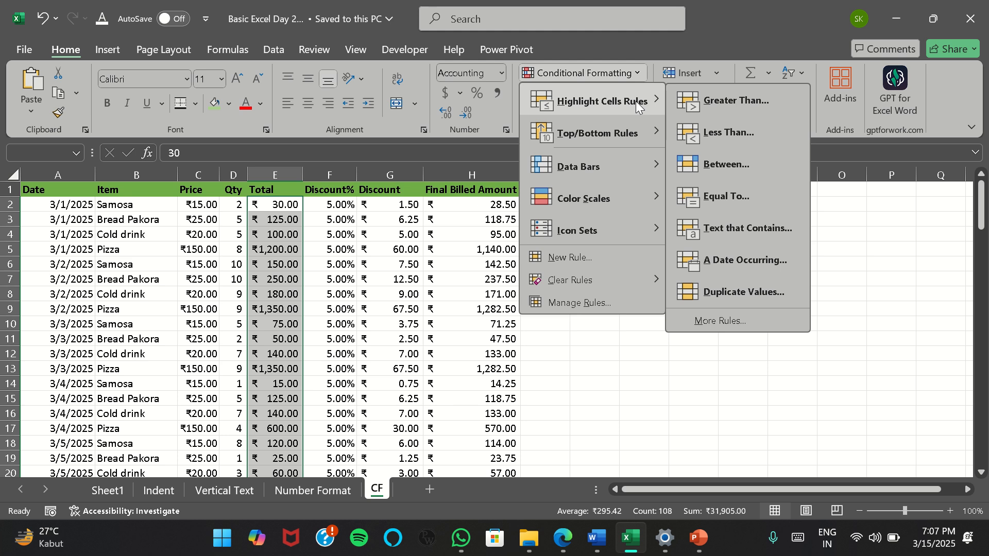
pyautogui.click(716, 103)
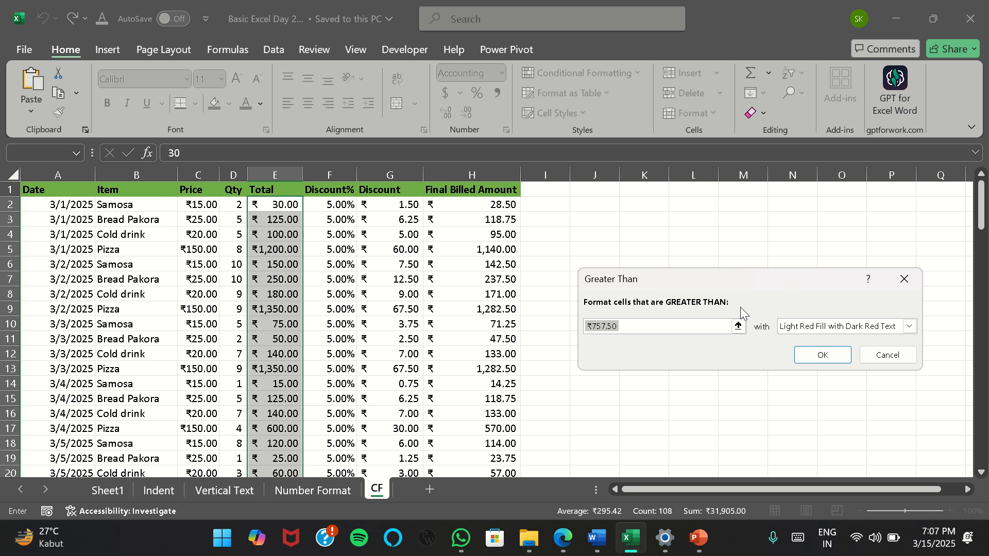
pyautogui.write('1000')
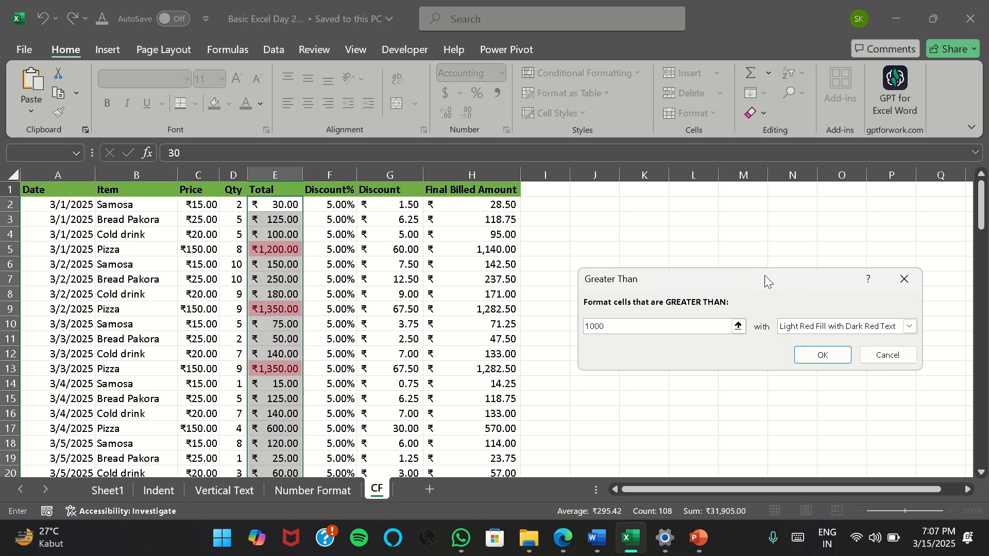
pyautogui.click(909, 327)
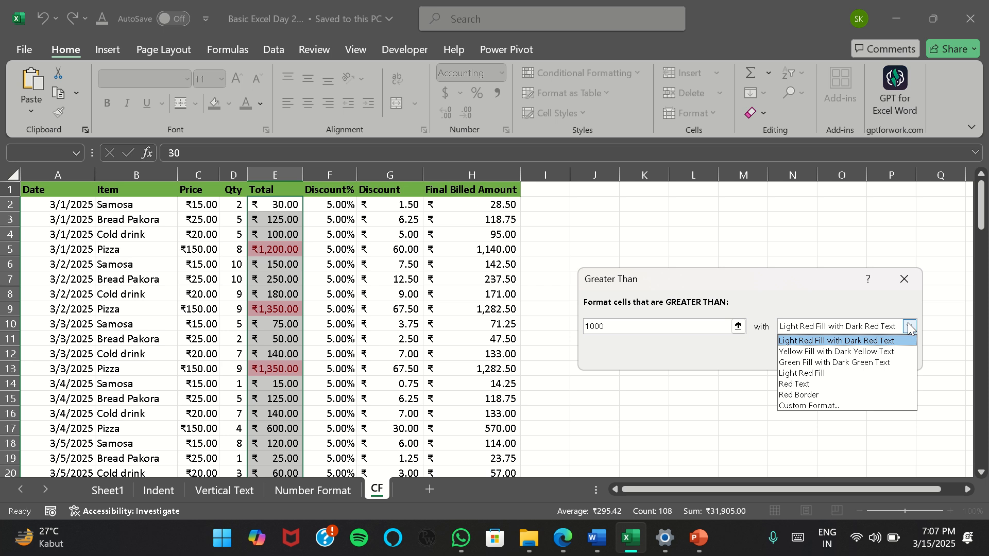
pyautogui.click(844, 363)
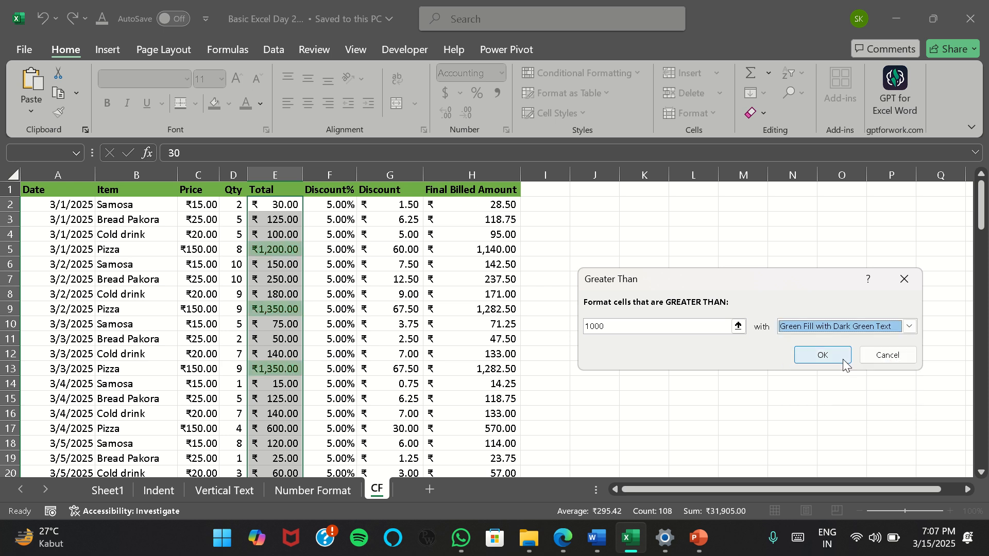
pyautogui.click(811, 357)
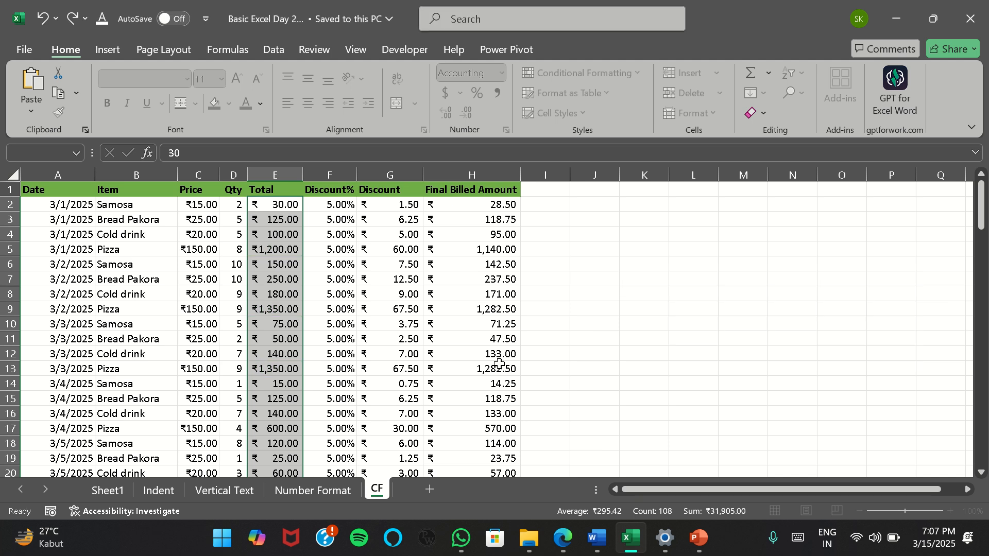
# Add a conditional formatting rule giving Total values less than 100 Light Red Fill with Dark Red Text
pyautogui.scroll(-18, 293, 354)
pyautogui.scroll(-20, 292, 354)
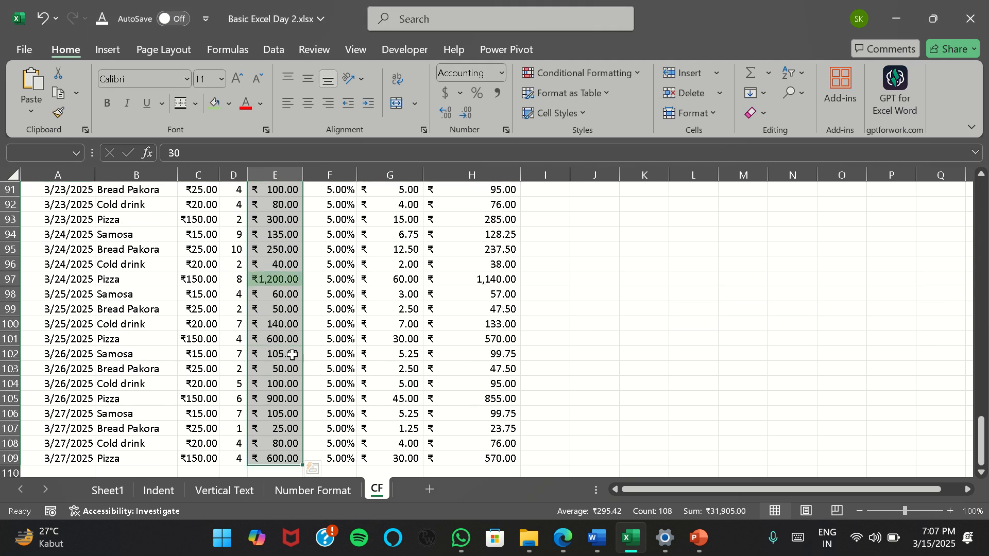
pyautogui.scroll(20, 292, 354)
pyautogui.scroll(8, 293, 354)
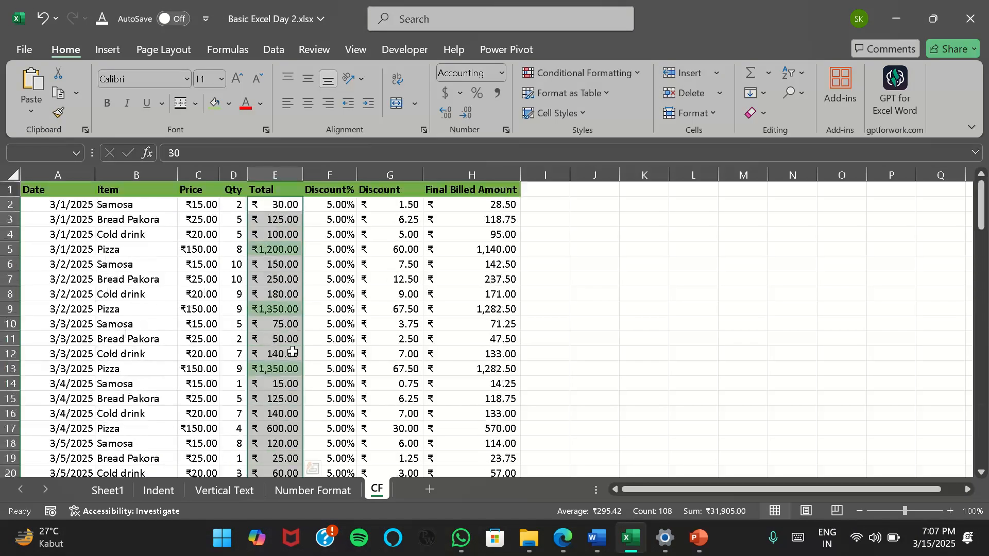
pyautogui.click(632, 71)
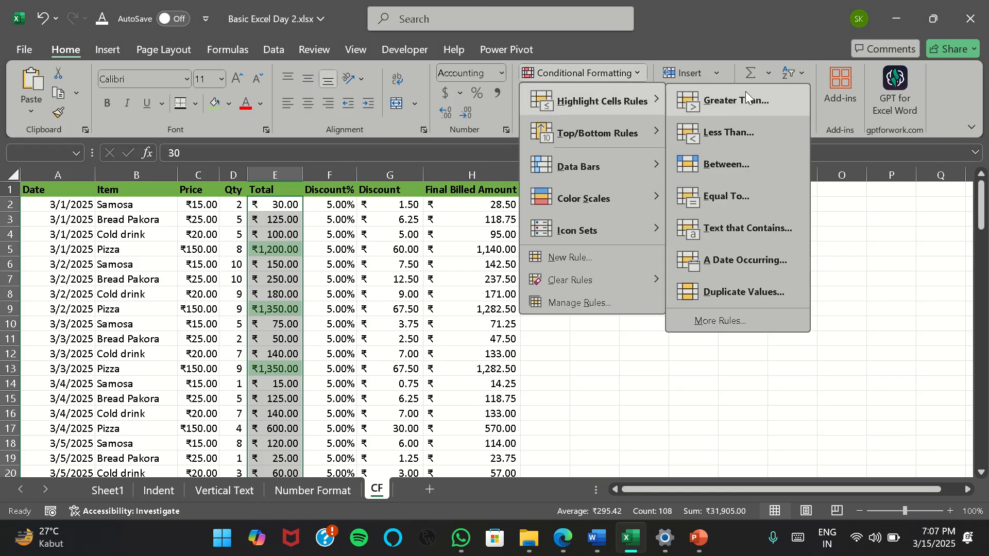
pyautogui.click(728, 133)
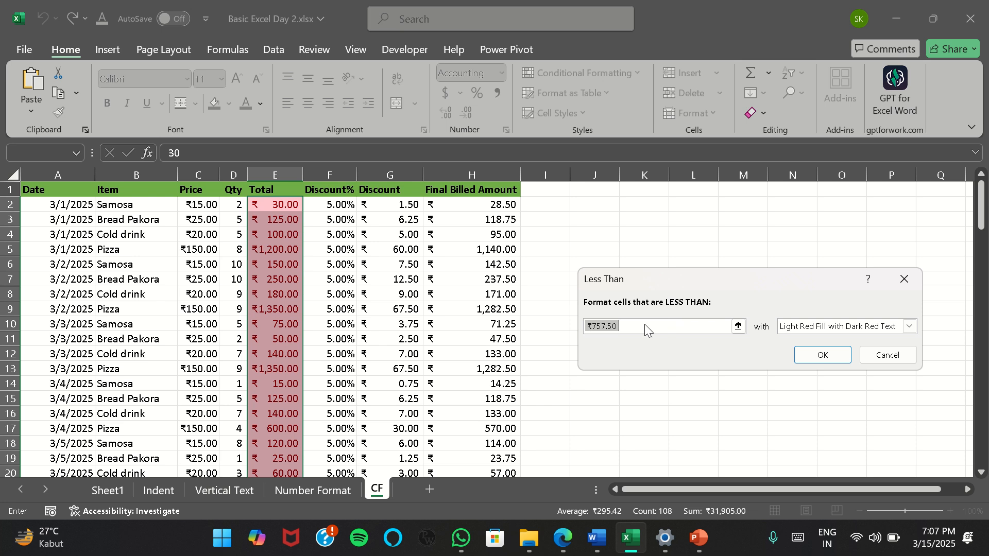
pyautogui.moveTo(645, 326); pyautogui.dragTo(566, 326)
pyautogui.write('100')
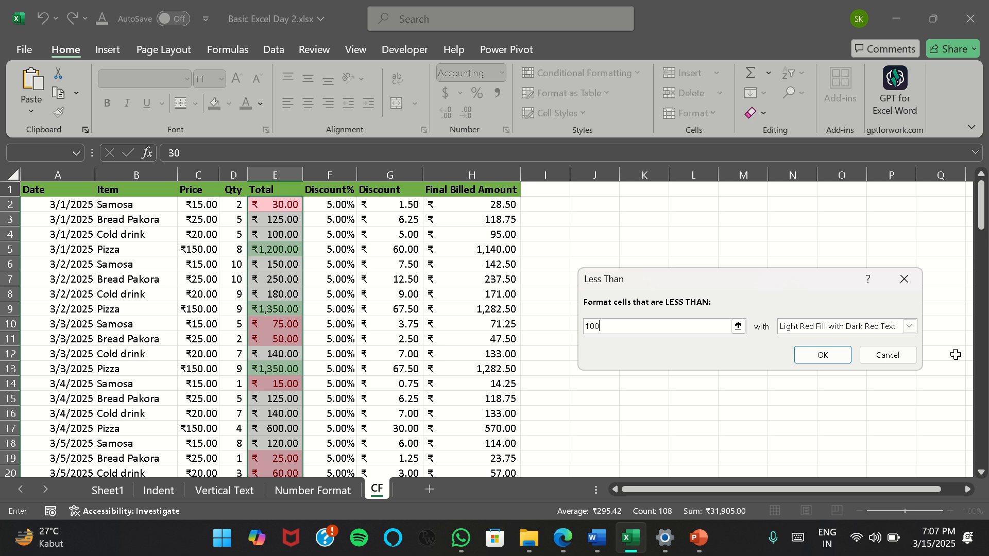
pyautogui.click(823, 355)
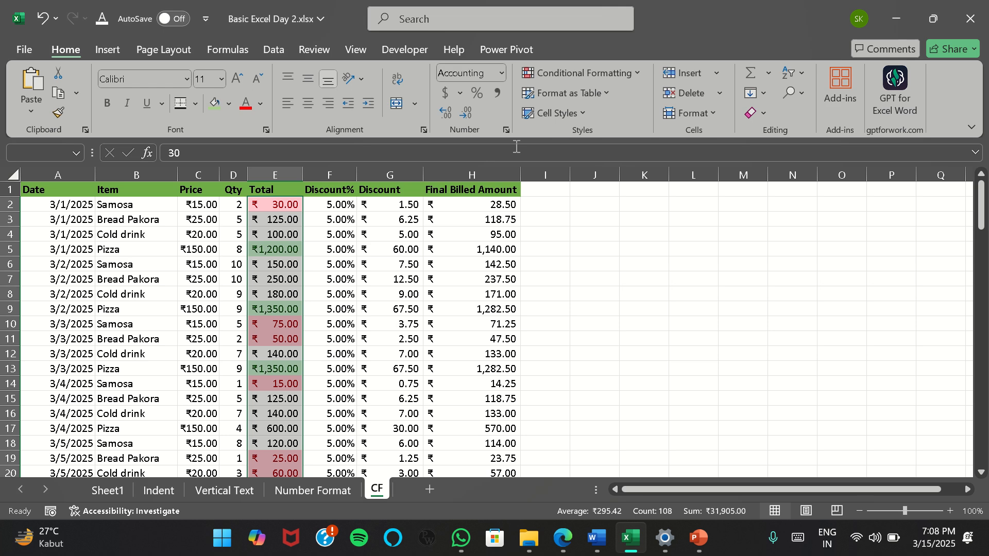
# Add a conditional formatting rule giving Total values between 100 and 1000 Yellow Fill with Dark Yellow Text
pyautogui.click(631, 74)
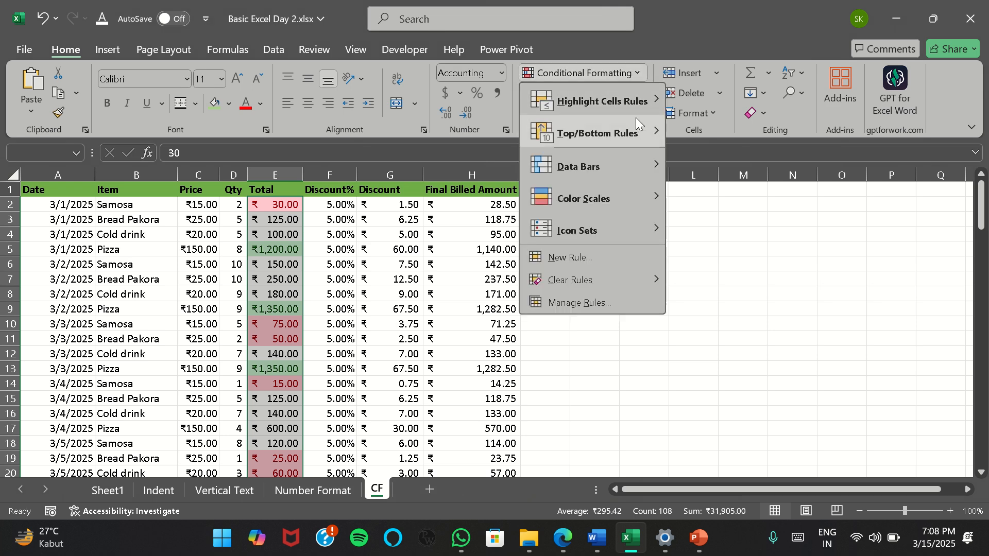
pyautogui.moveTo(608, 101)
pyautogui.click(747, 162)
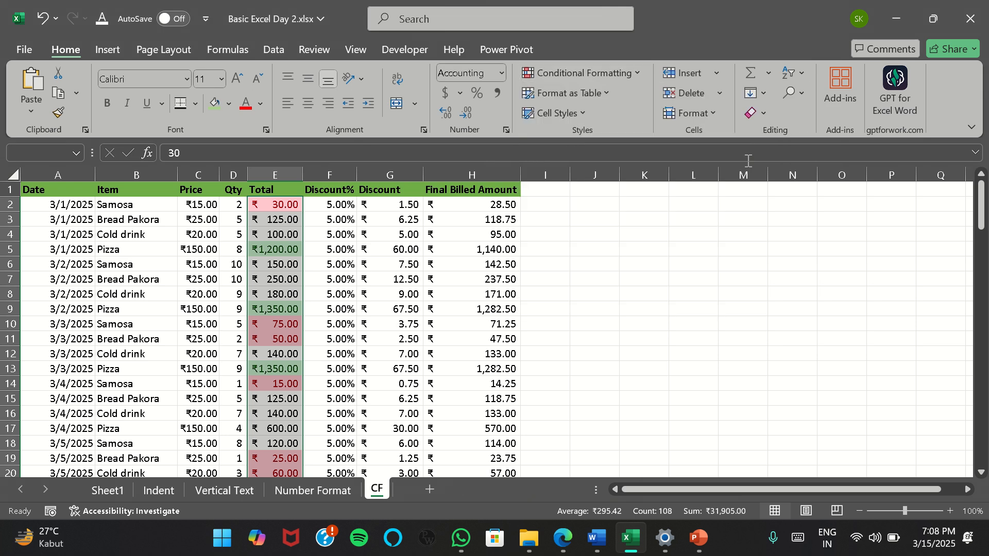
pyautogui.write('100')
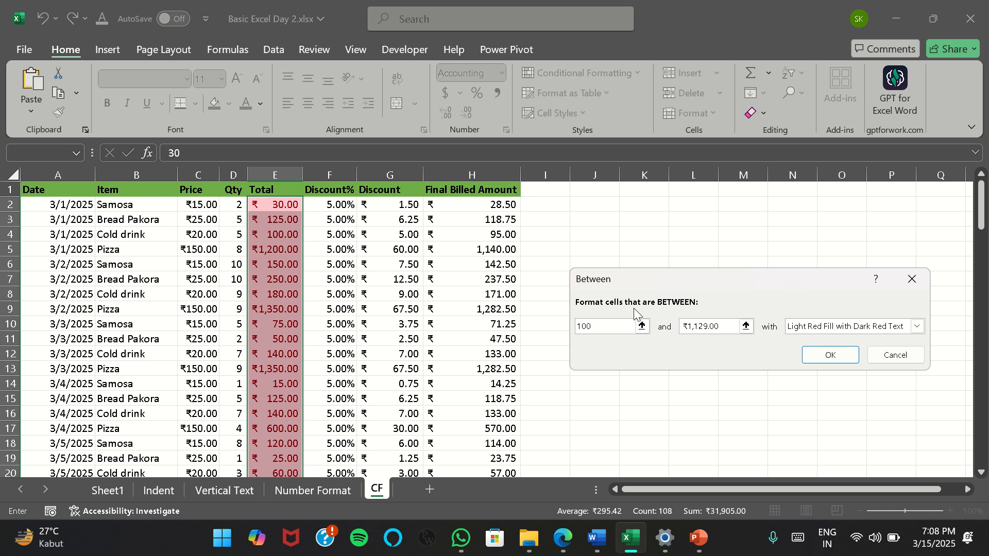
pyautogui.press('Tab')
pyautogui.write('1000')
pyautogui.click(917, 326)
pyautogui.click(868, 352)
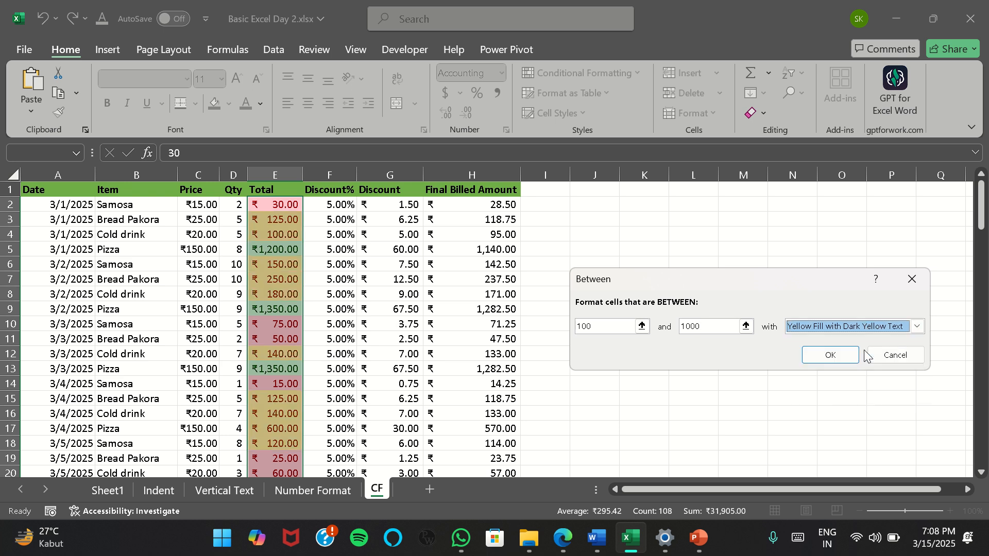
pyautogui.click(829, 355)
# Examine the red, yellow and green highlighting down the whole Total column
pyautogui.scroll(-20, 296, 355)
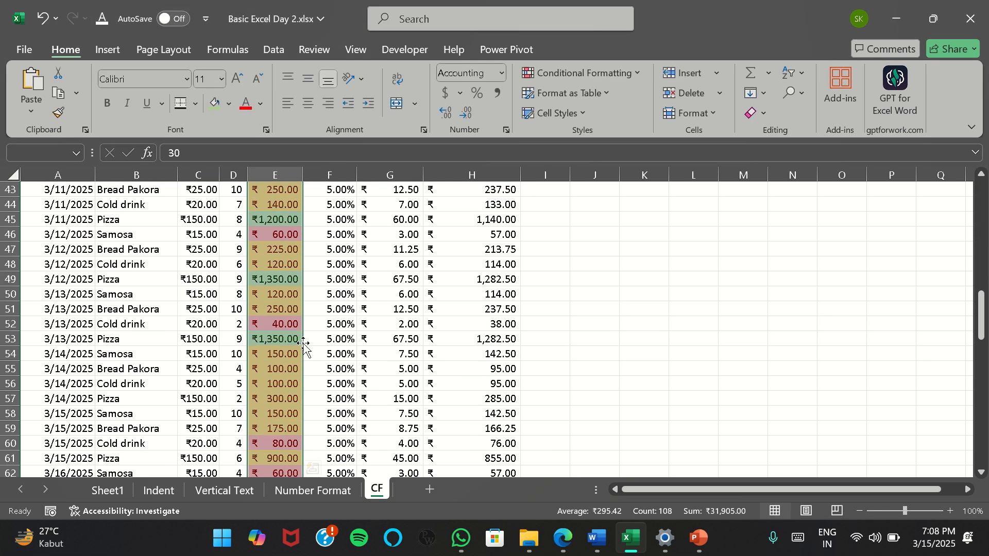
pyautogui.scroll(-17, 296, 355)
pyautogui.scroll(7, 288, 350)
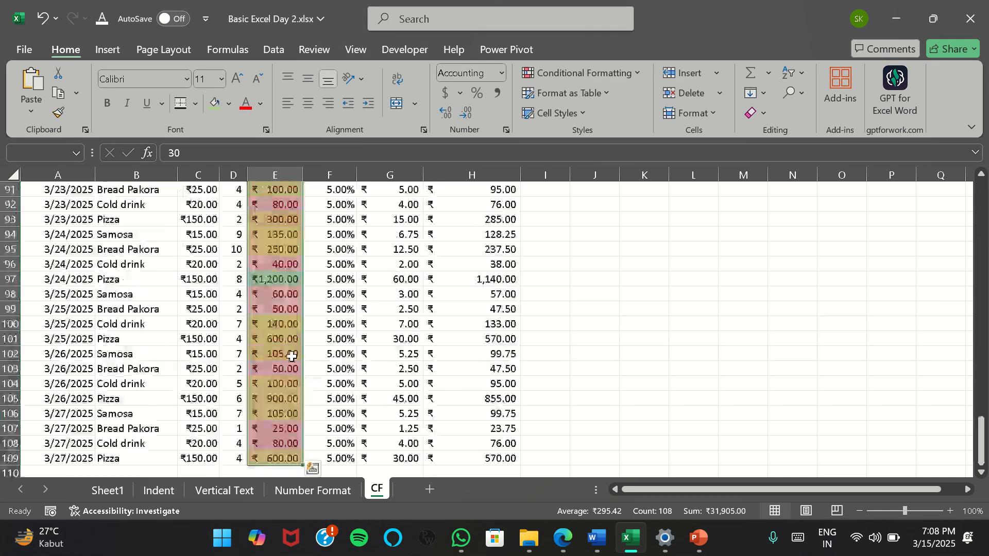
pyautogui.scroll(20, 293, 388)
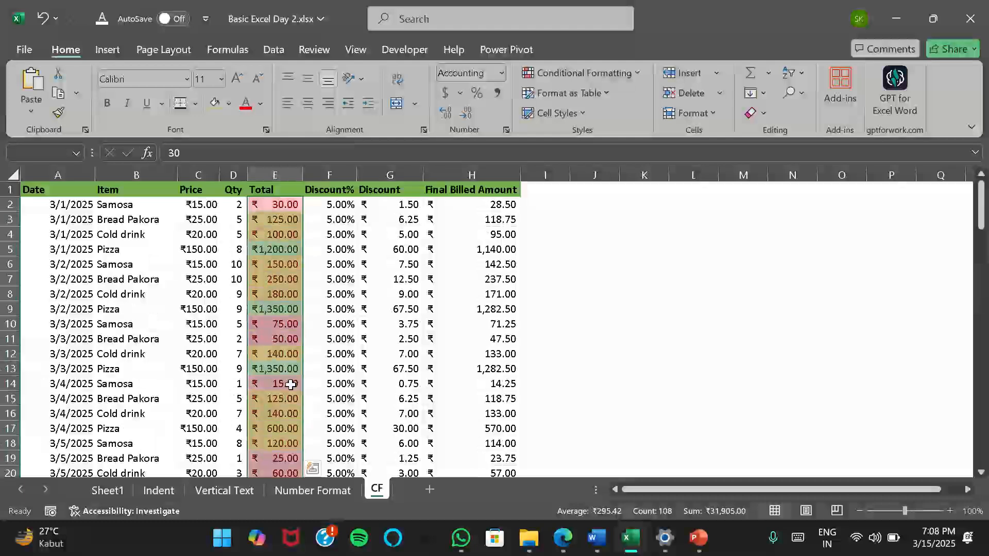
pyautogui.scroll(-6, 281, 263)
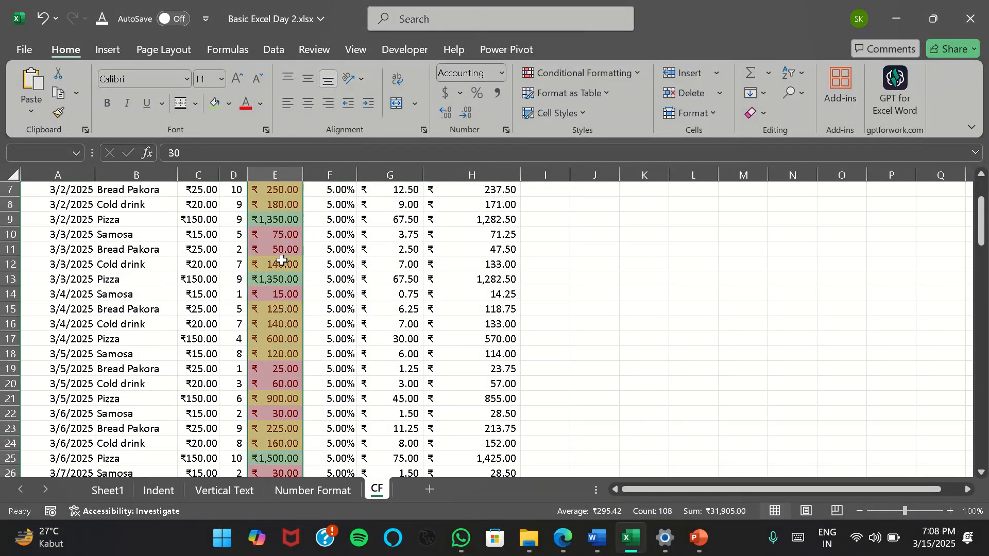
pyautogui.scroll(-20, 282, 272)
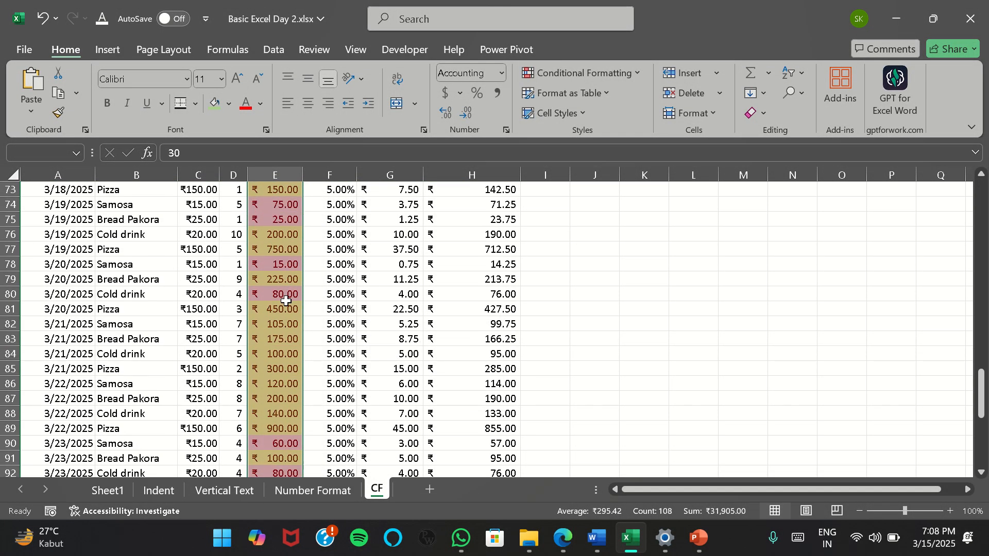
pyautogui.scroll(-4, 285, 304)
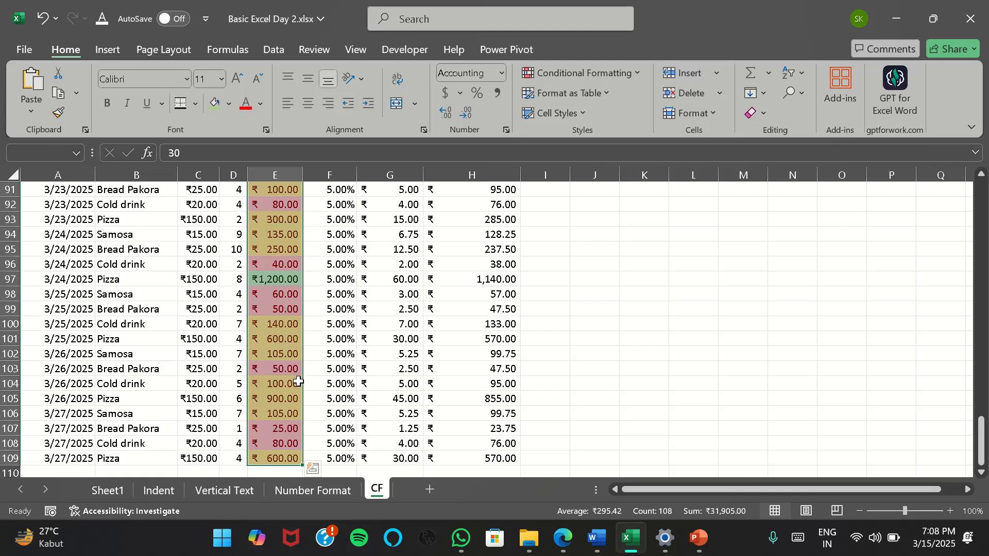
pyautogui.scroll(20, 286, 368)
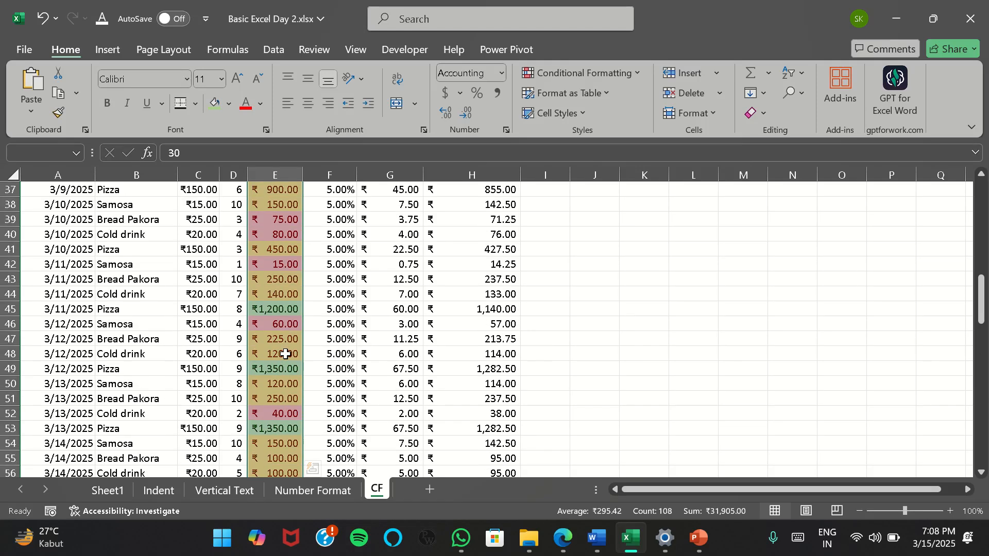
pyautogui.scroll(4, 287, 331)
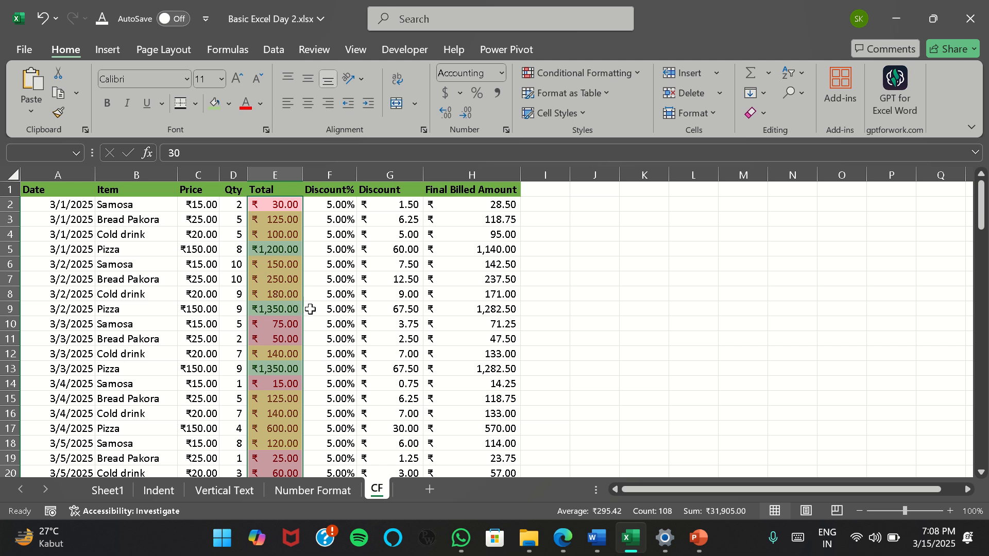
# Start an Equal To highlight rule on the Total column for values equal to 100
pyautogui.click(639, 75)
pyautogui.moveTo(632, 100)
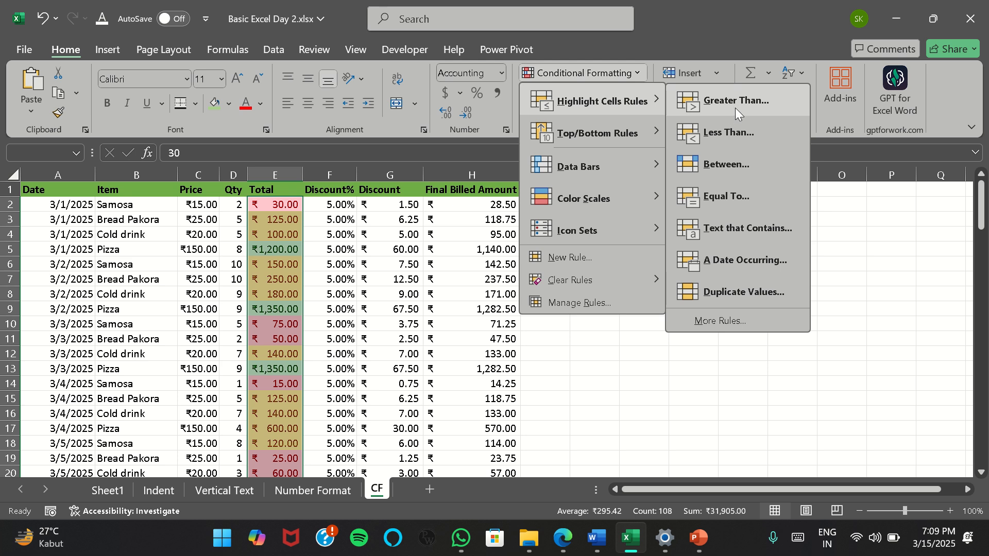
pyautogui.click(742, 200)
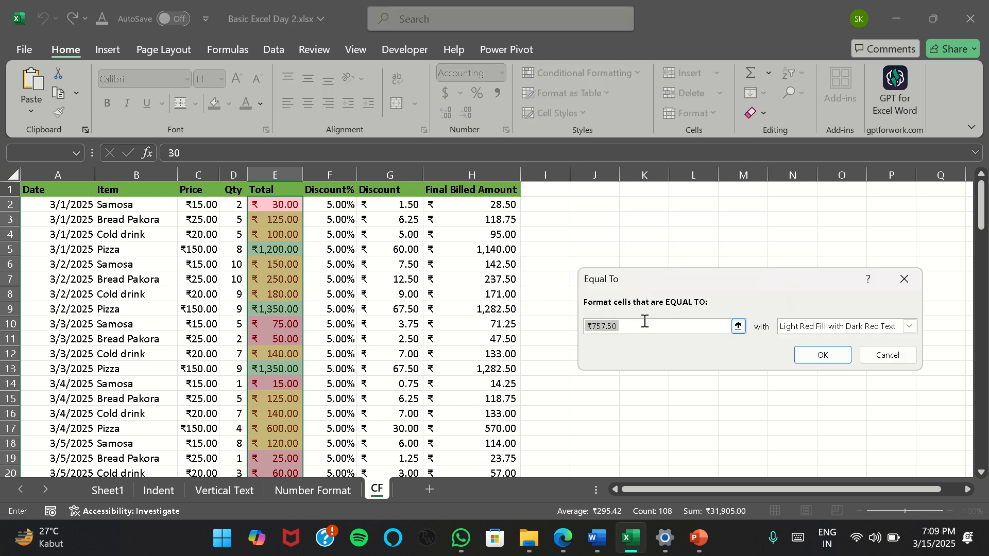
pyautogui.write('100')
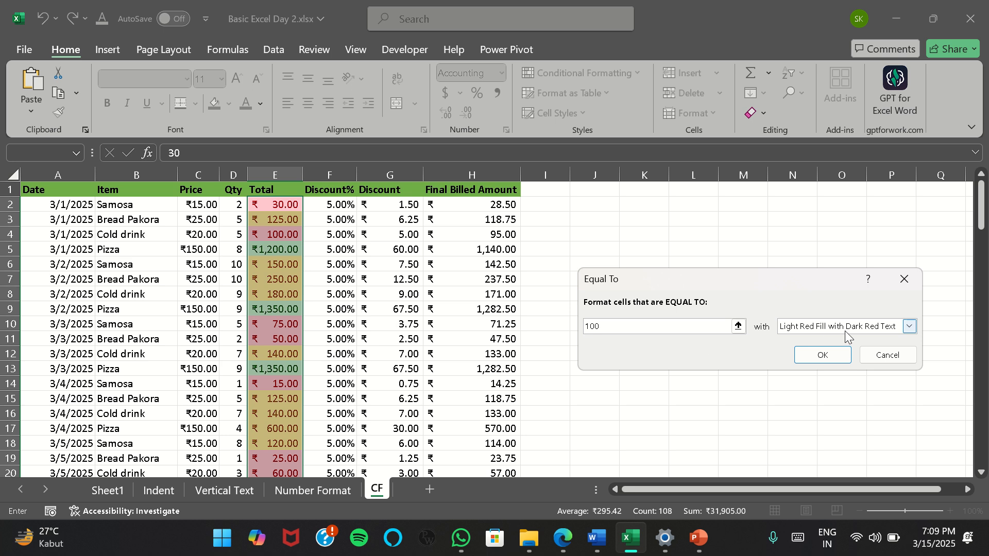
# Give the Equal To rule a custom format with a light blue fill and apply it to the Total column
pyautogui.click(909, 326)
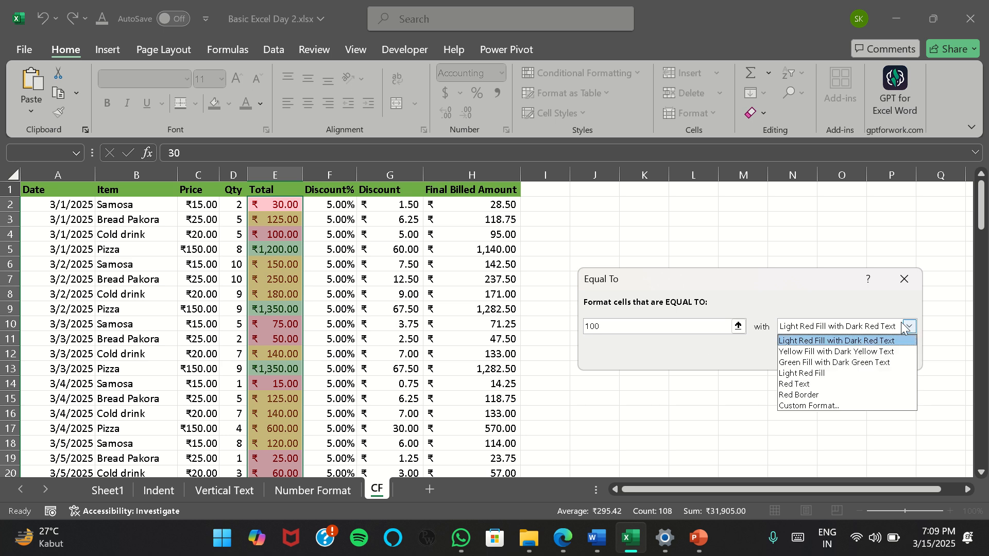
pyautogui.click(824, 407)
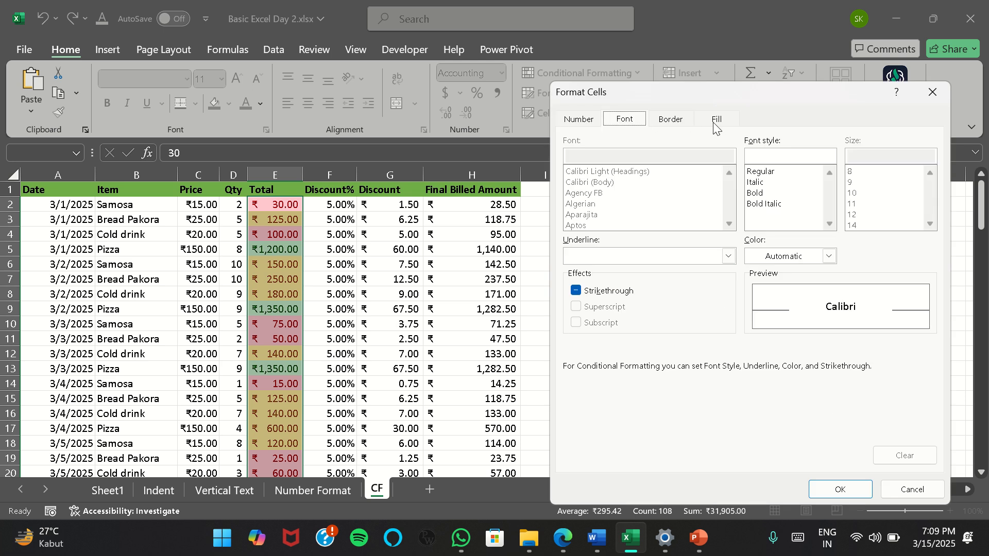
pyautogui.click(715, 120)
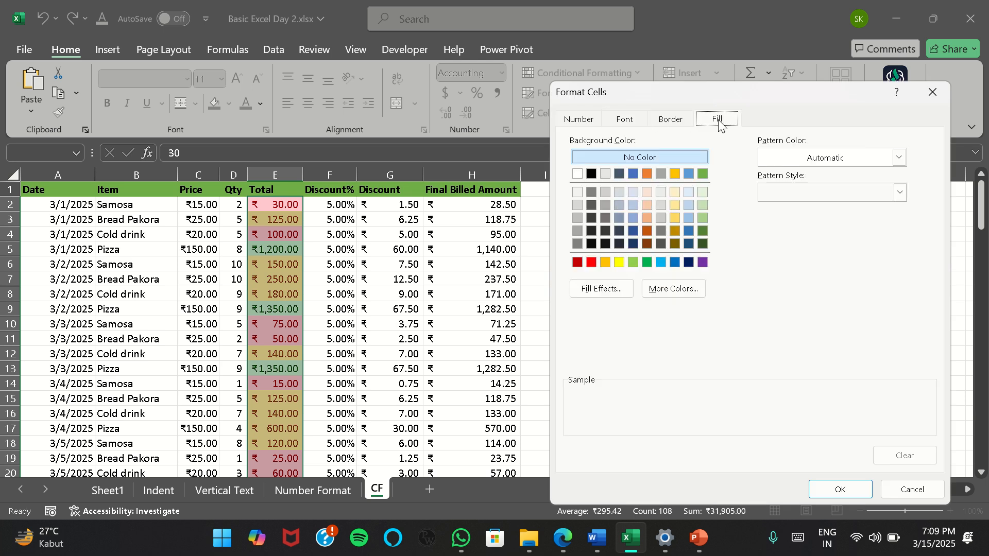
pyautogui.click(668, 264)
pyautogui.click(830, 490)
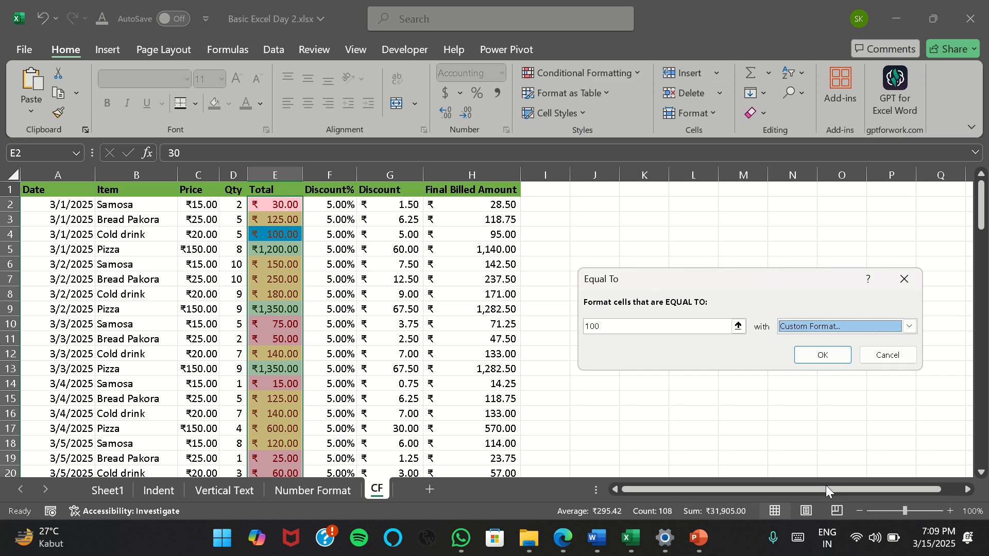
pyautogui.click(806, 355)
pyautogui.scroll(-8, 309, 303)
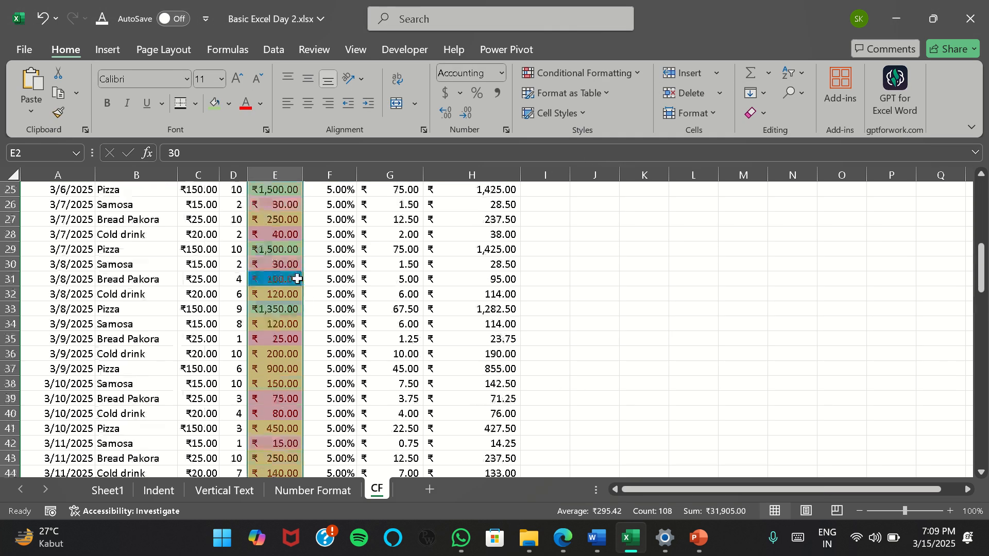
pyautogui.scroll(-18, 297, 279)
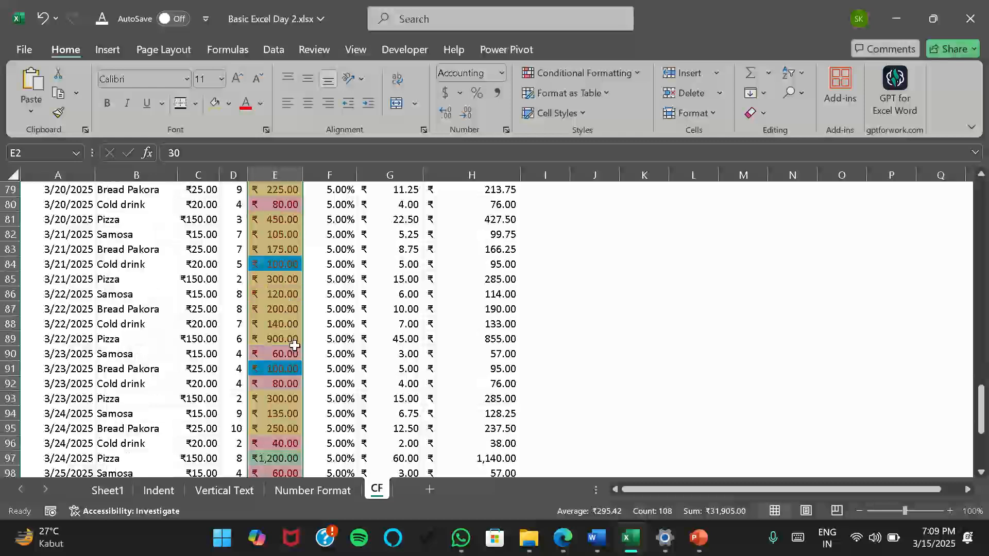
pyautogui.scroll(-5, 289, 350)
pyautogui.scroll(20, 285, 354)
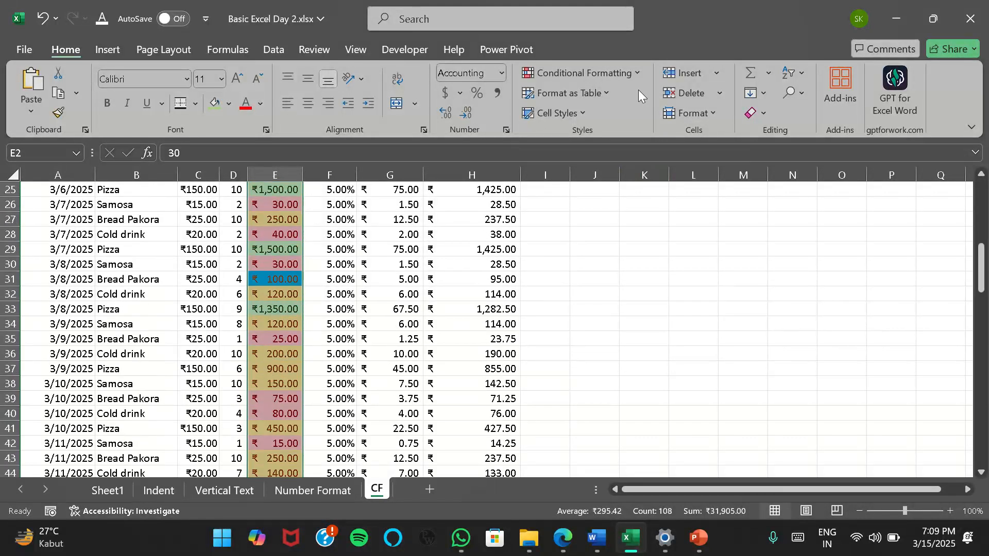
pyautogui.click(636, 73)
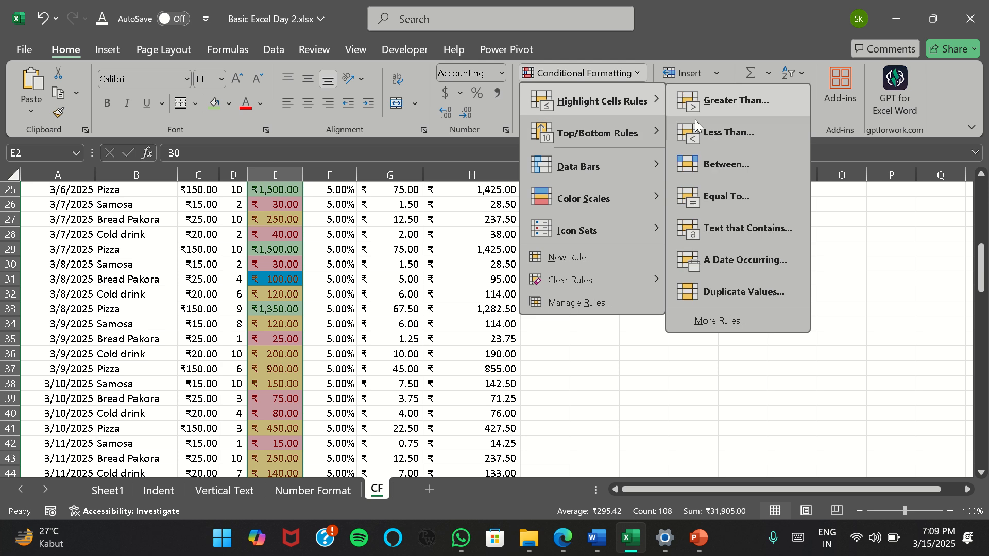
pyautogui.click(721, 233)
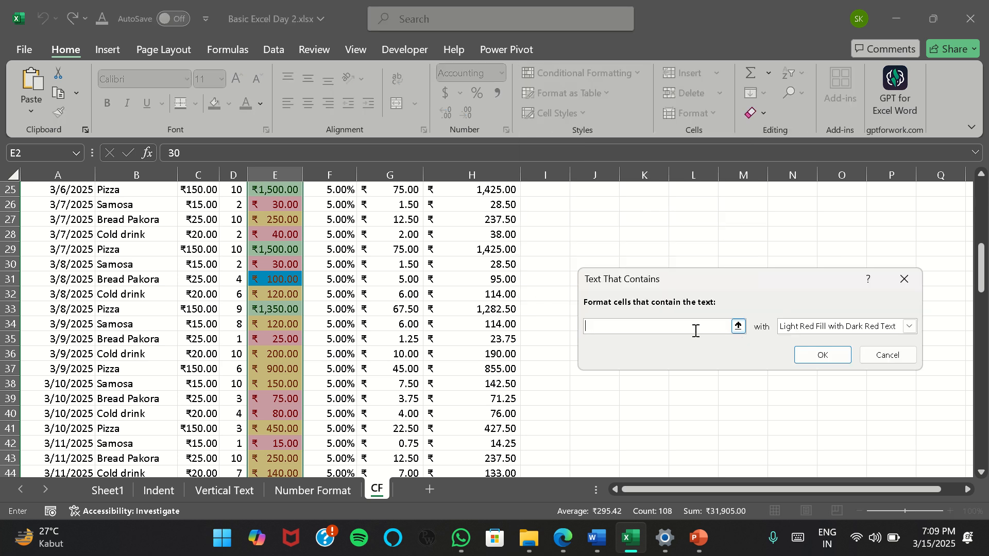
pyautogui.click(894, 357)
# Start a Text That Contains highlight rule on the Item values in B2:B109 for the text "r"
pyautogui.scroll(8, 162, 239)
pyautogui.click(147, 209)
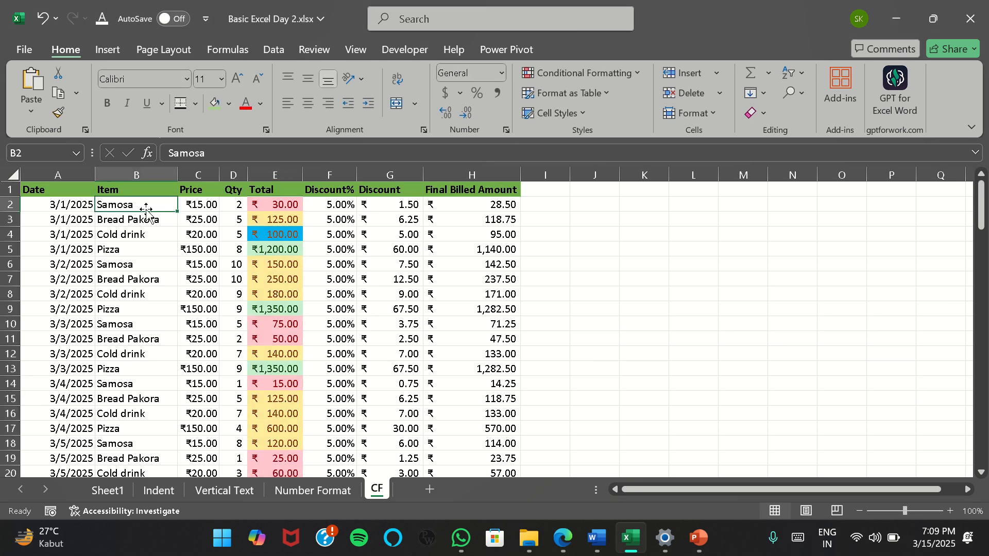
pyautogui.hotkey('ctrl', 'shift', 'Down')
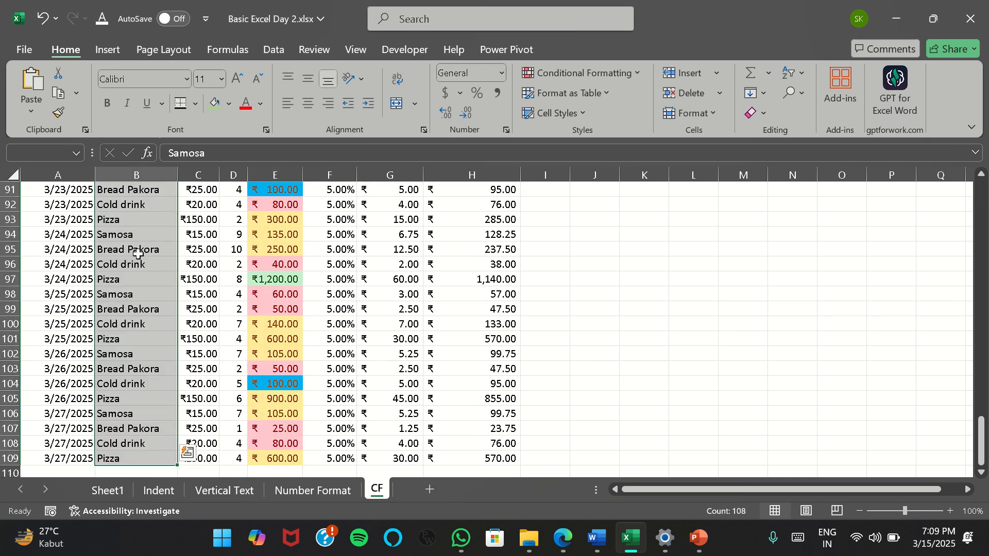
pyautogui.scroll(16, 140, 251)
pyautogui.scroll(14, 140, 251)
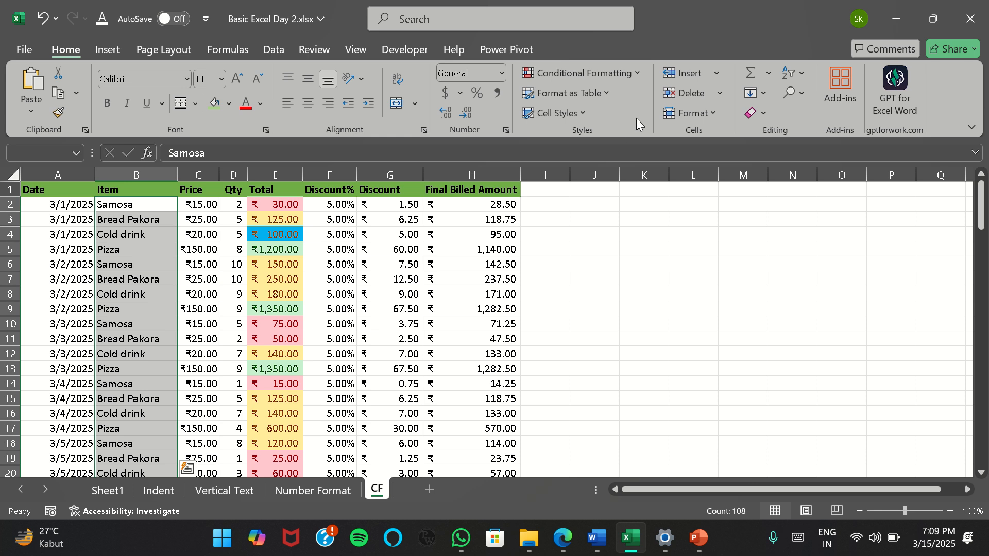
pyautogui.click(637, 74)
pyautogui.moveTo(638, 104)
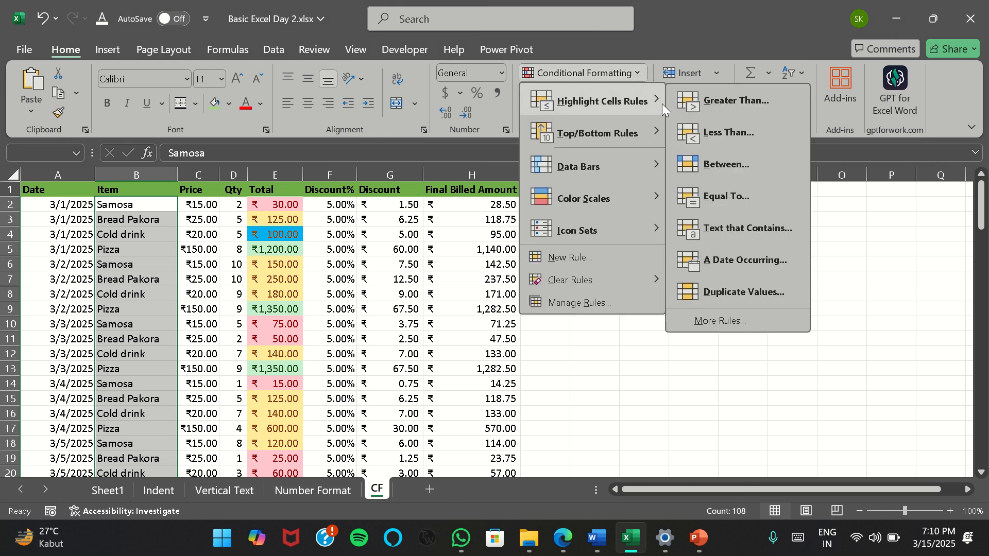
pyautogui.click(743, 229)
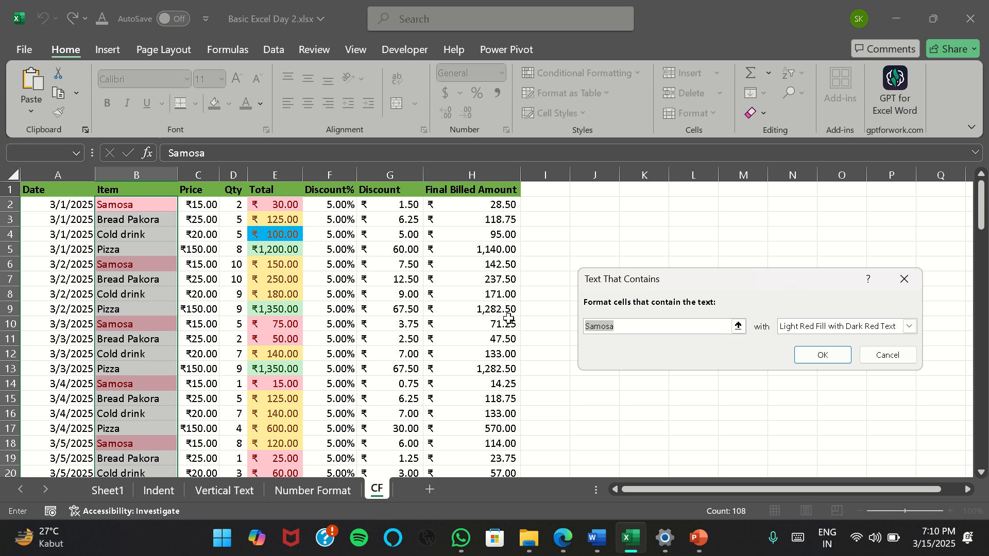
pyautogui.write('r')
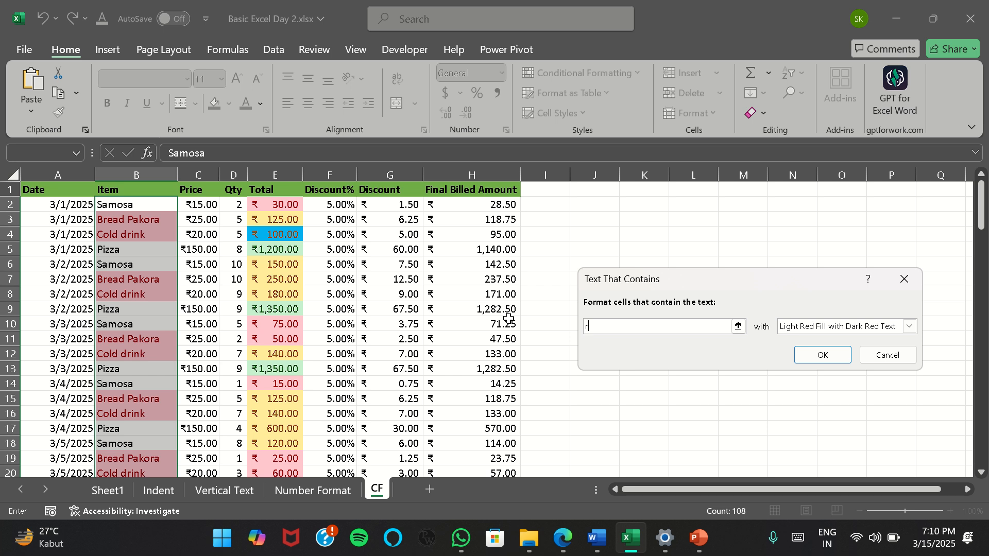
# Try the Red Text and Red Border formats for the Text That Contains rule
pyautogui.click(908, 326)
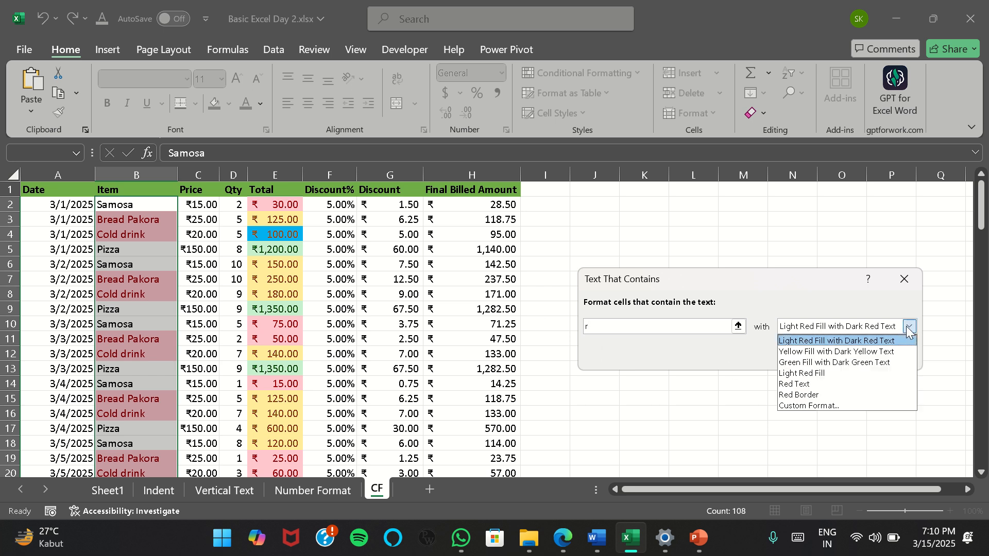
pyautogui.click(821, 384)
pyautogui.click(908, 326)
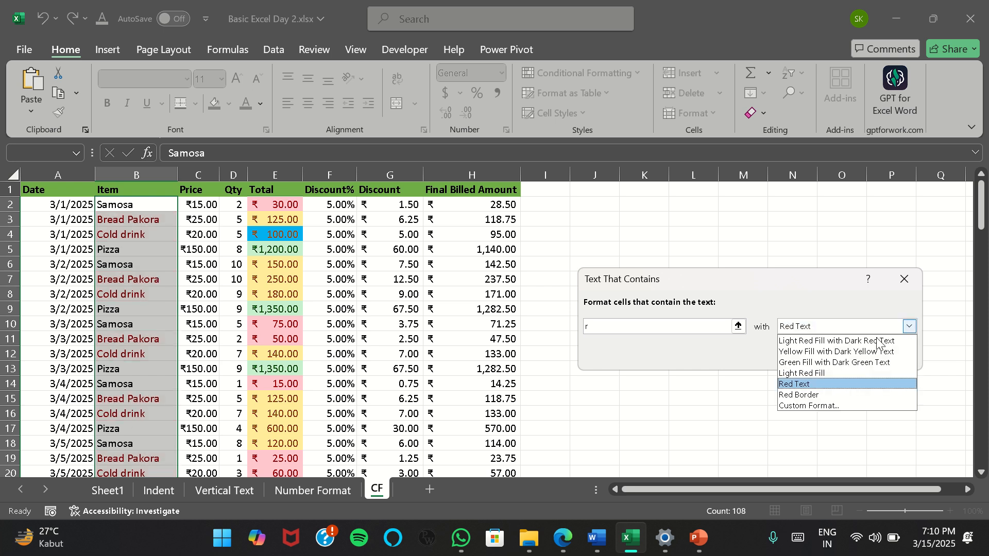
pyautogui.click(812, 395)
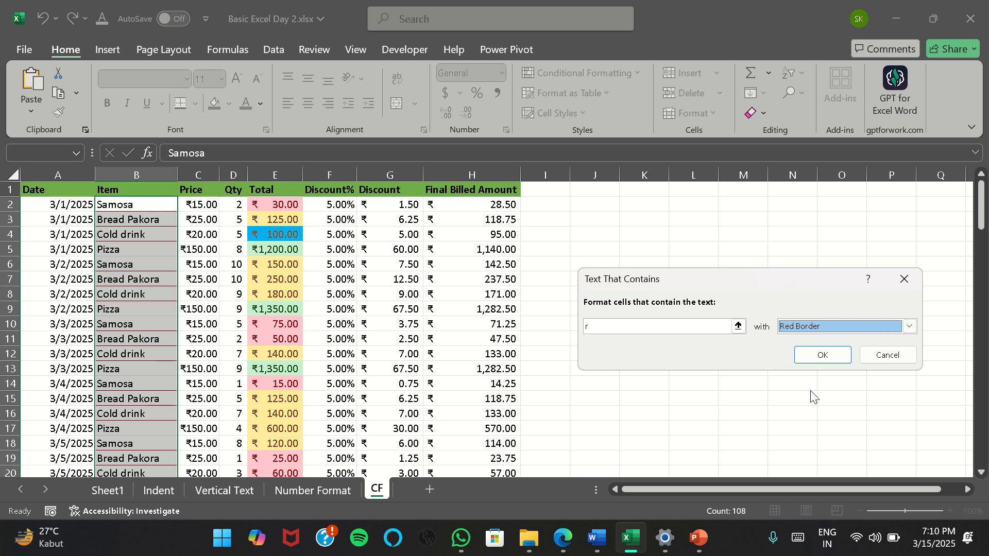
# Define a custom format for the text rule with a pale blue fill and a dotted outline border
pyautogui.click(909, 326)
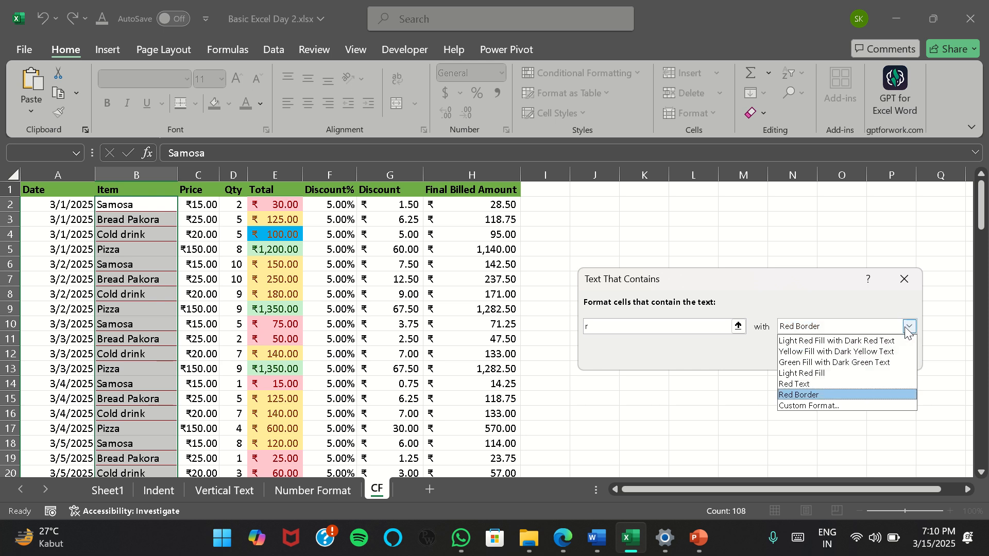
pyautogui.click(835, 406)
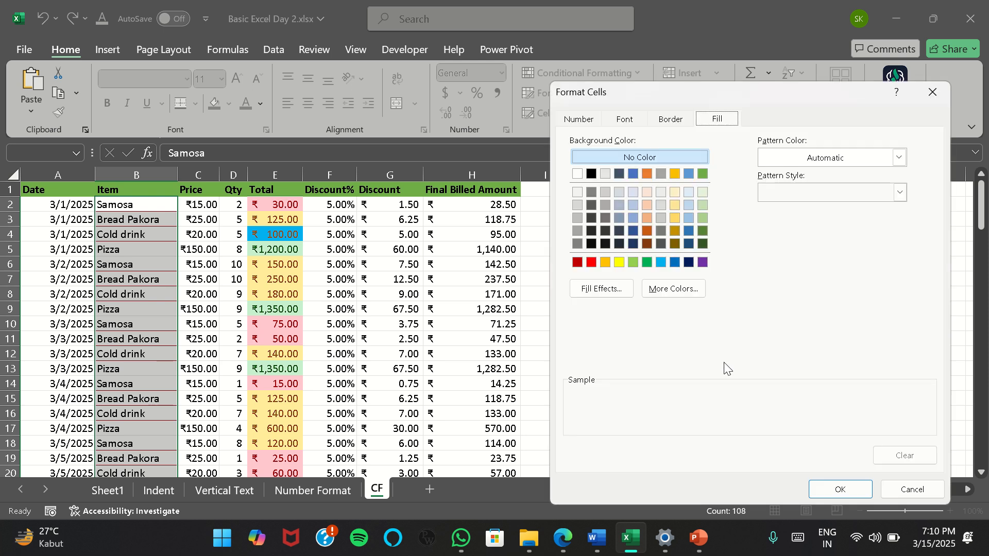
pyautogui.click(634, 192)
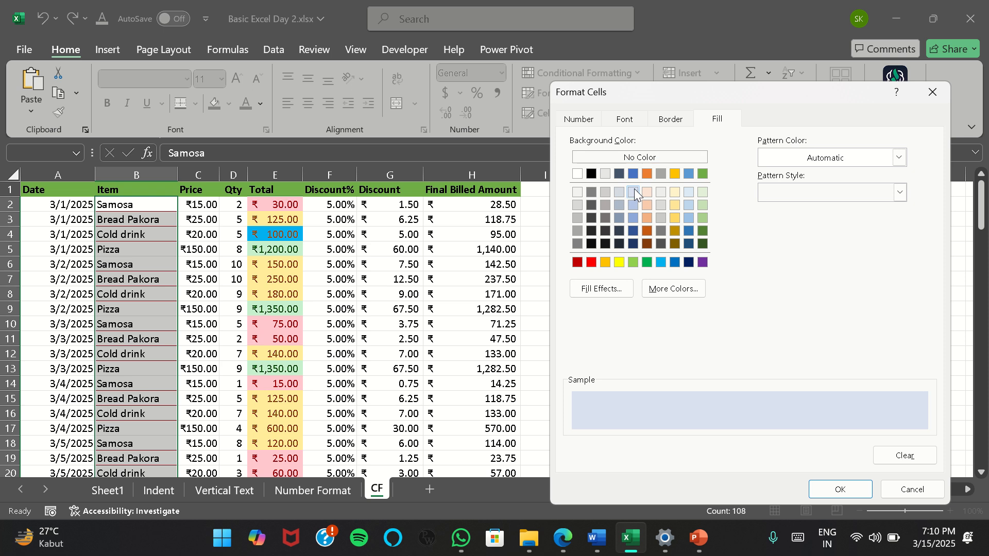
pyautogui.click(670, 123)
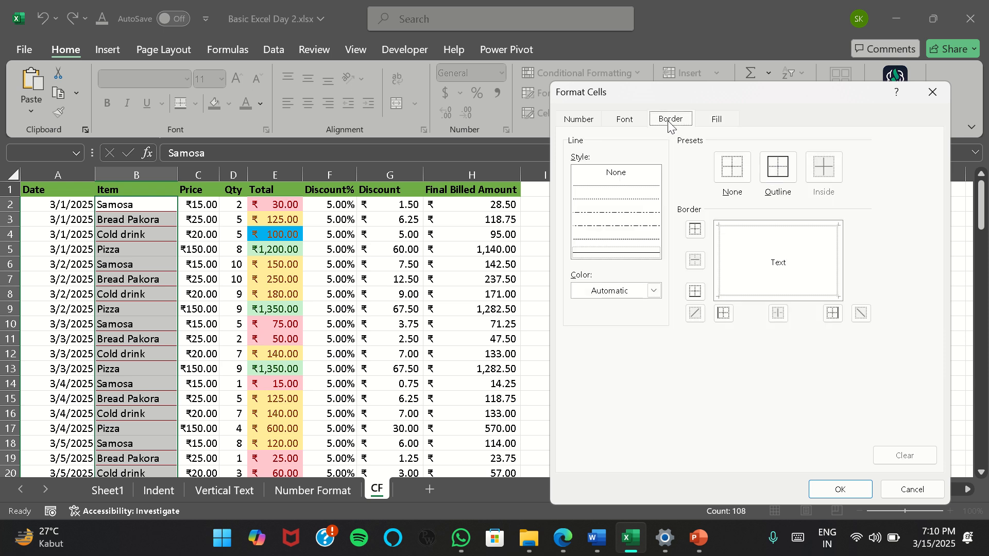
pyautogui.click(779, 170)
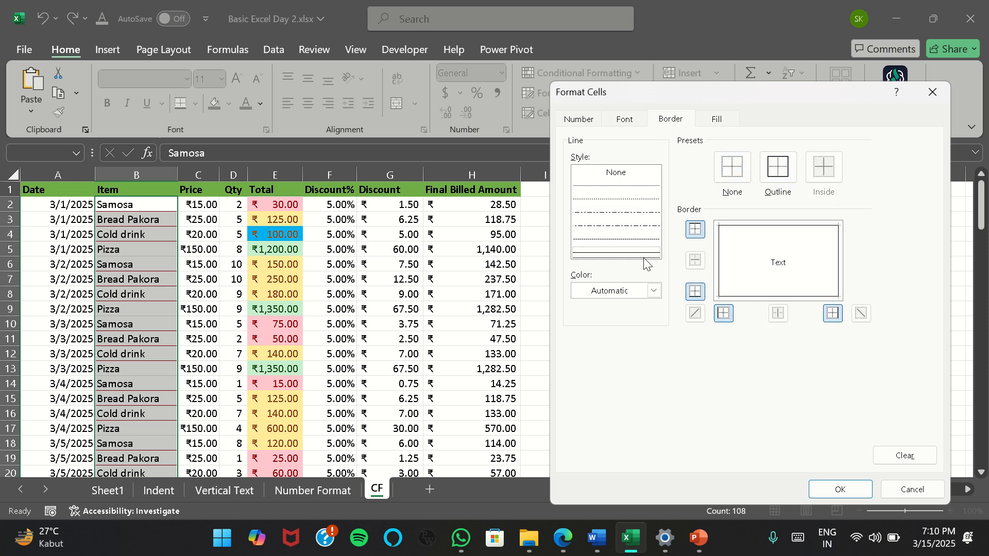
pyautogui.click(616, 201)
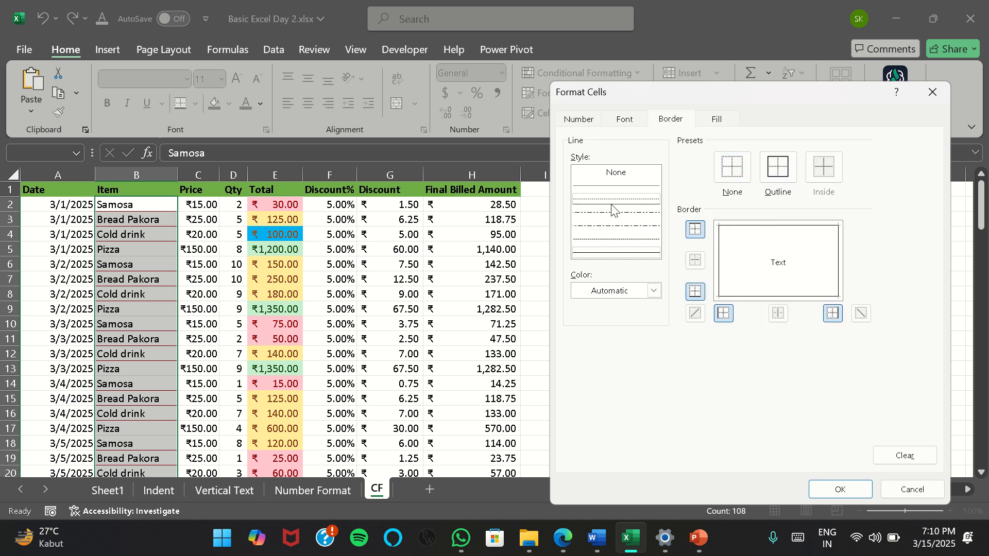
pyautogui.click(773, 177)
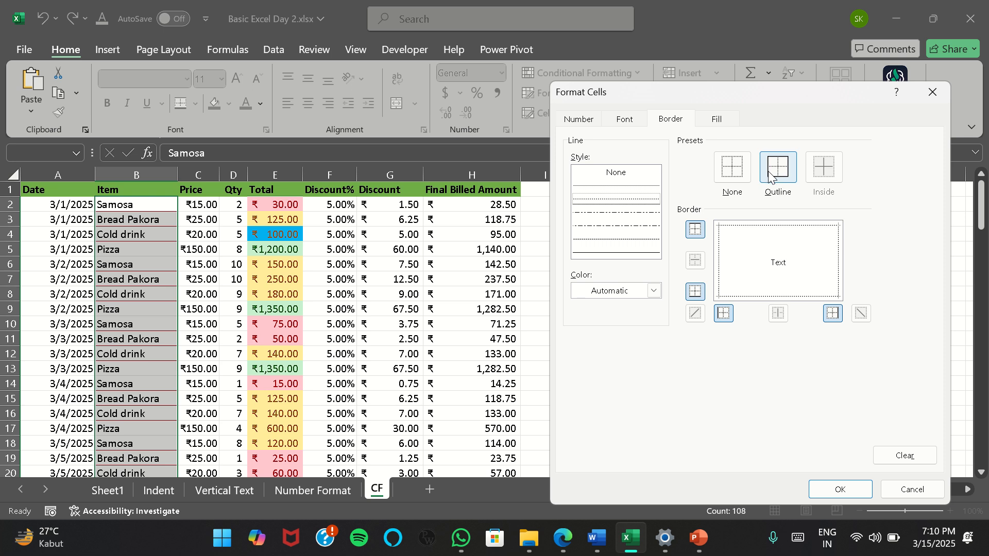
# Set the custom format's font style to Bold and apply the Text That Contains rule to the Item column
pyautogui.click(625, 120)
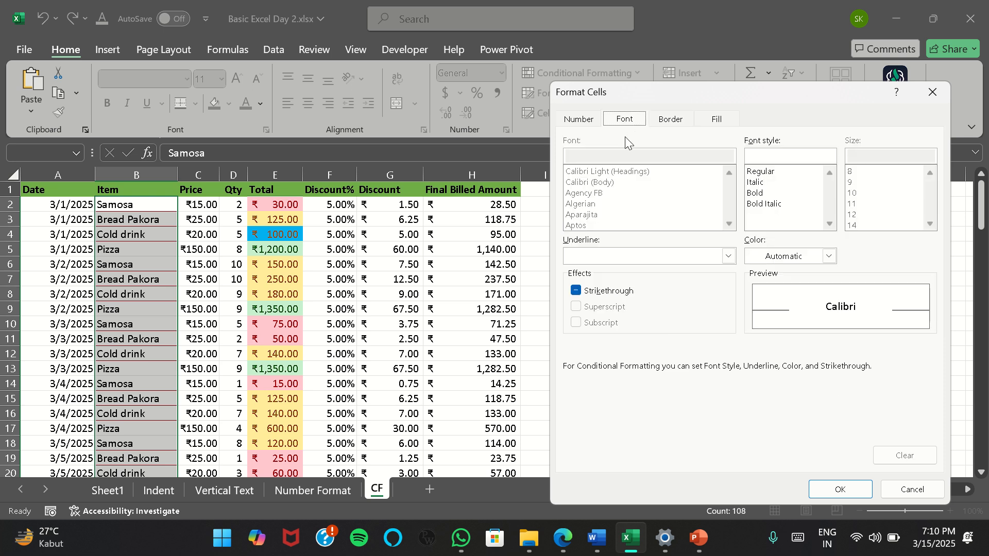
pyautogui.click(755, 193)
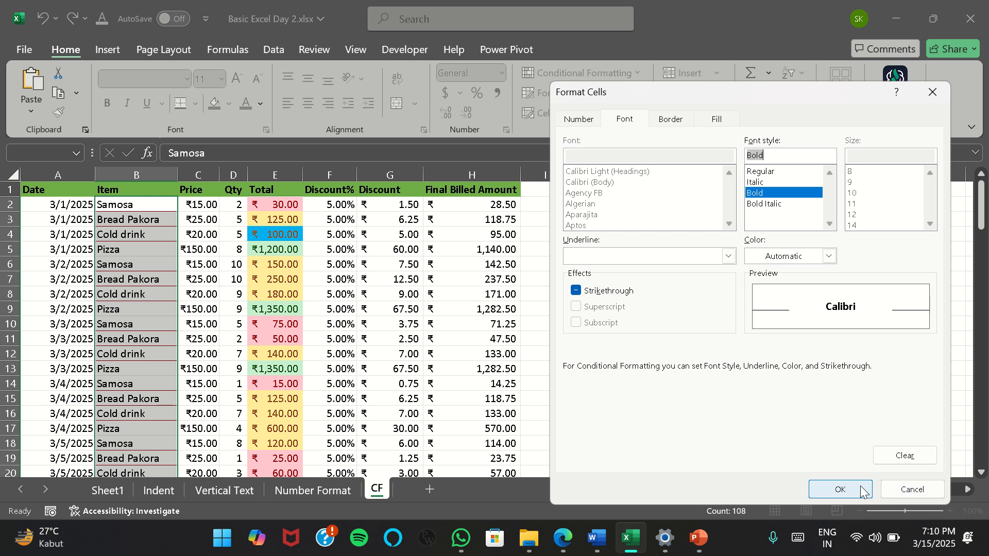
pyautogui.click(843, 489)
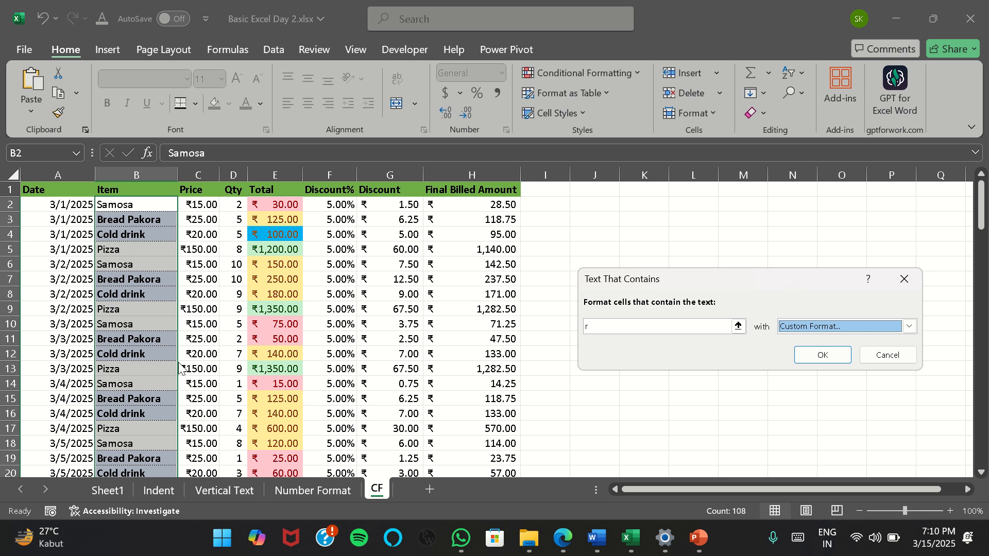
pyautogui.click(908, 326)
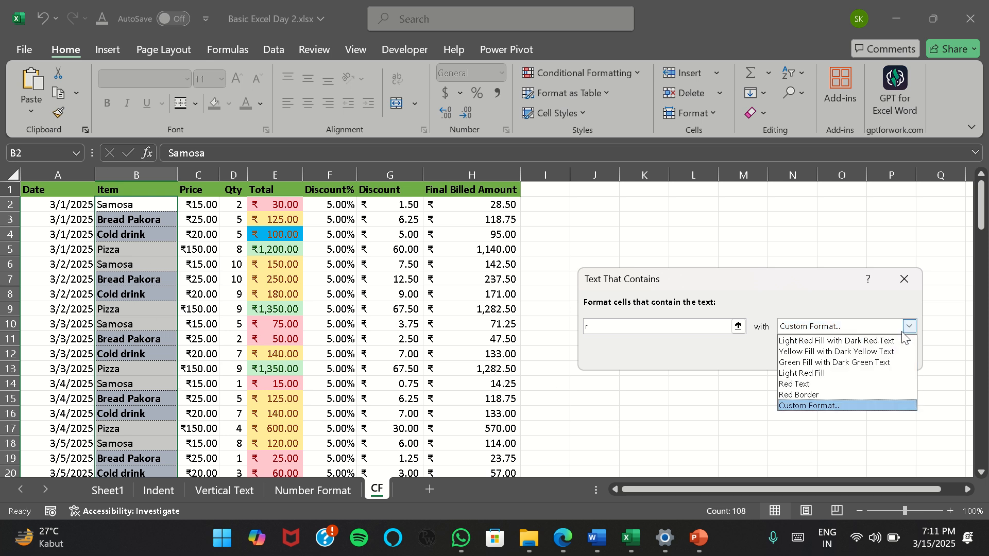
pyautogui.click(758, 229)
pyautogui.click(899, 492)
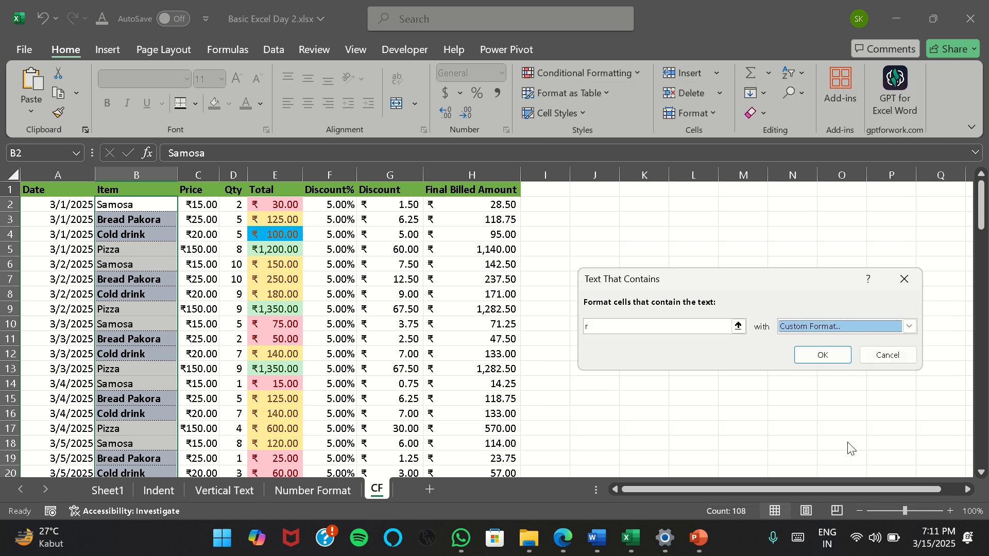
pyautogui.click(823, 355)
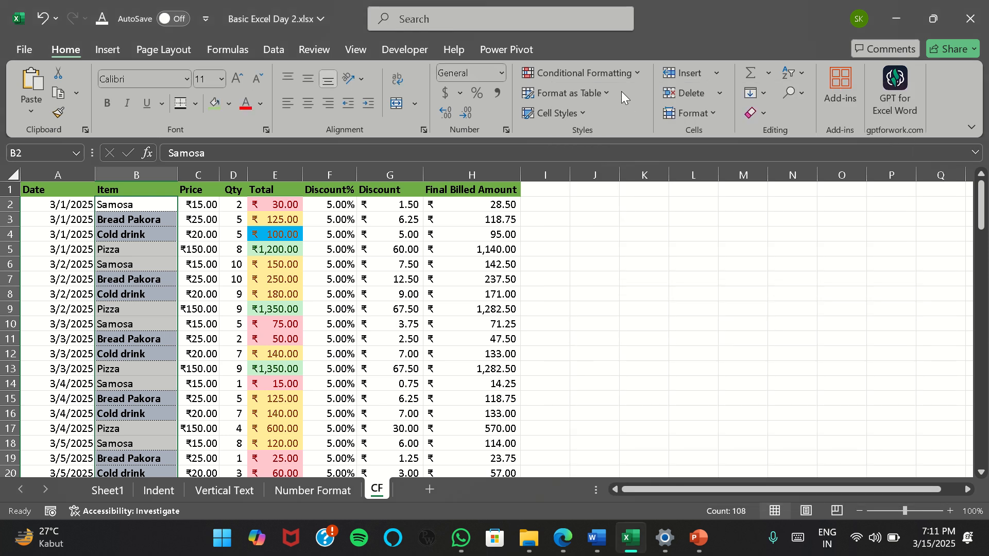
pyautogui.click(636, 72)
pyautogui.moveTo(633, 105)
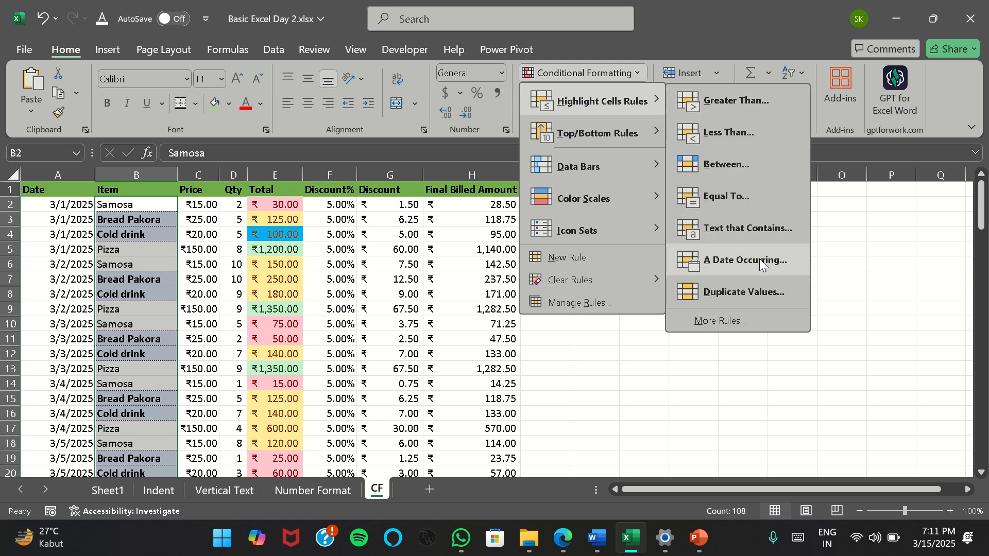
pyautogui.click(306, 283)
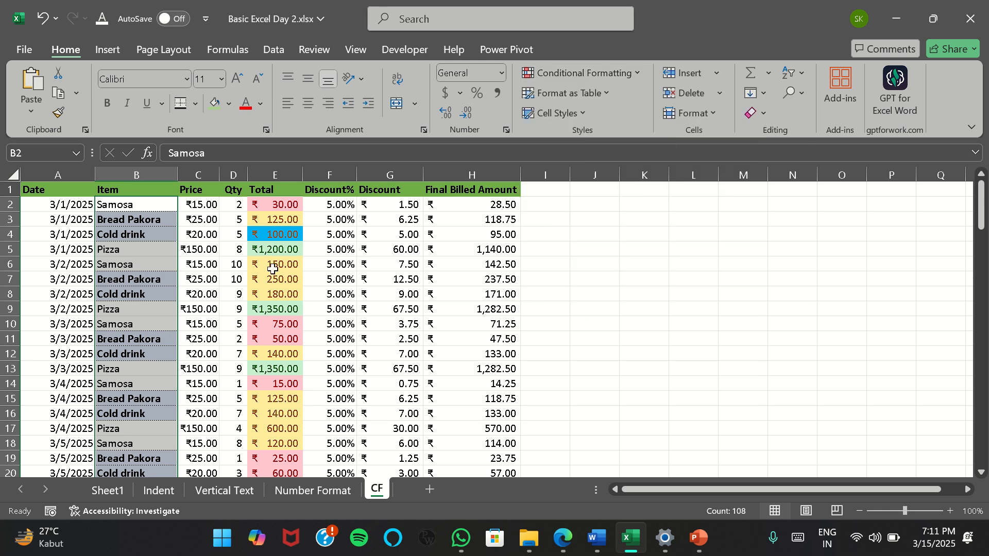
# Start an A Date Occurring highlight rule on the Date values in A2:A109
pyautogui.click(65, 216)
pyautogui.click(64, 205)
pyautogui.hotkey('ctrl', 'shift', 'Down')
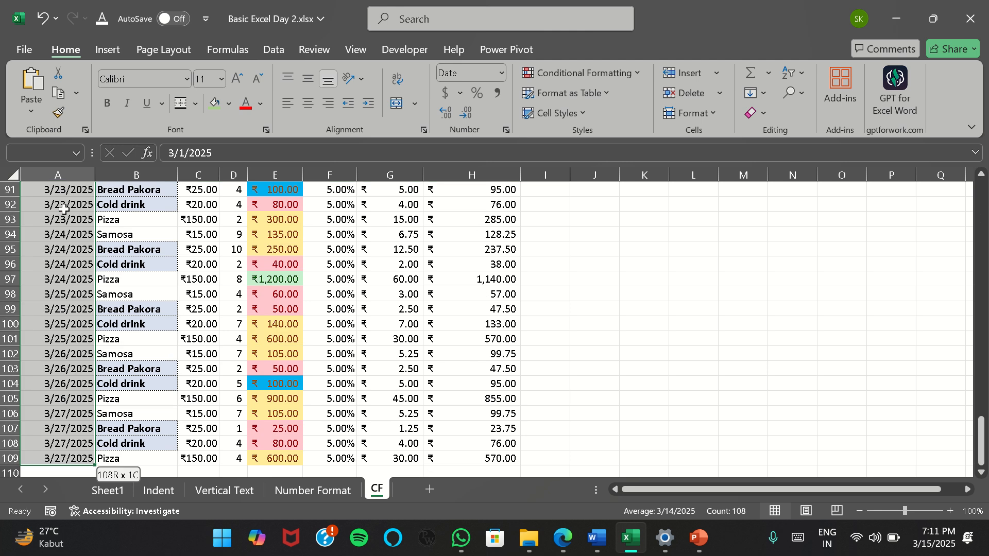
pyautogui.click(633, 74)
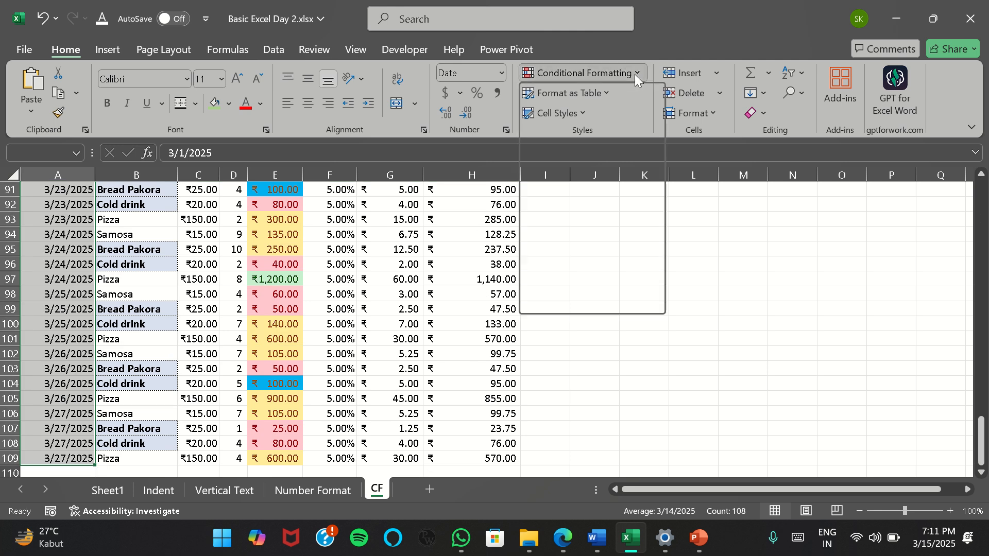
pyautogui.moveTo(632, 97)
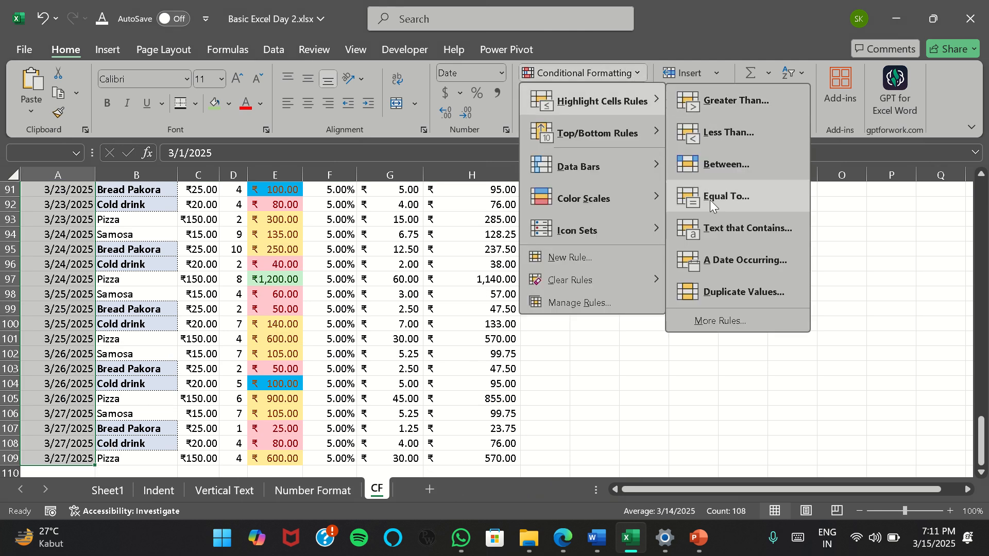
pyautogui.click(712, 265)
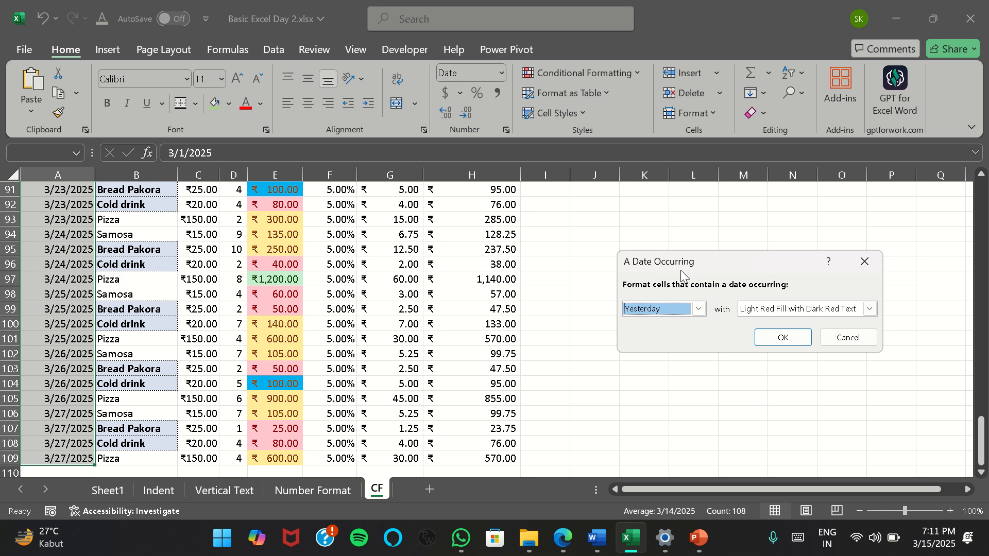
# Set the date rule to This week with Green Fill with Dark Green Text and apply it
pyautogui.click(699, 309)
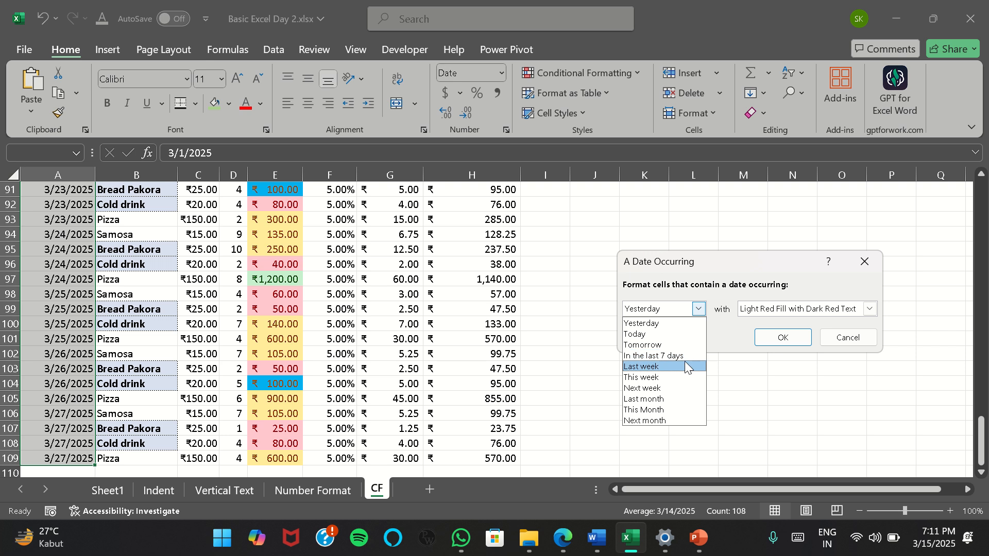
pyautogui.click(685, 379)
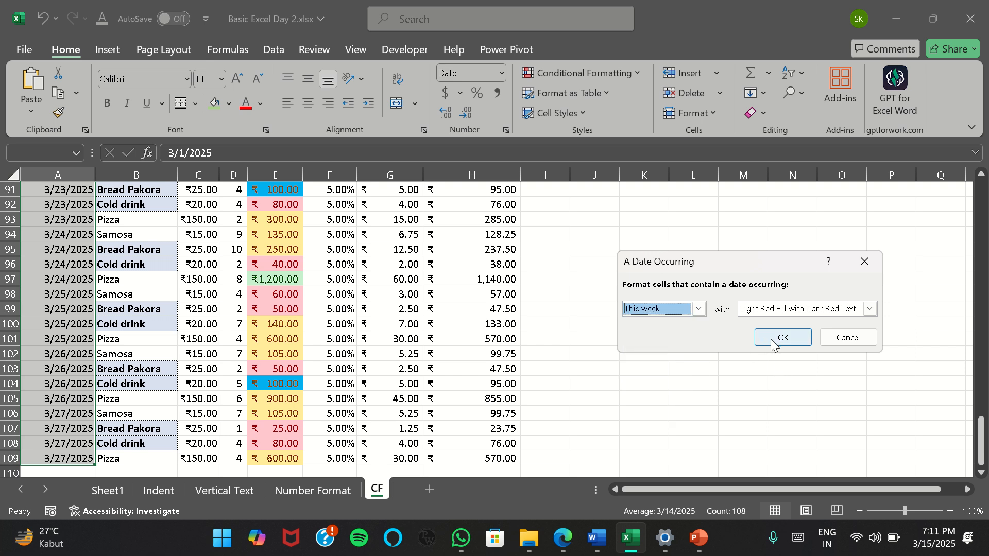
pyautogui.click(869, 310)
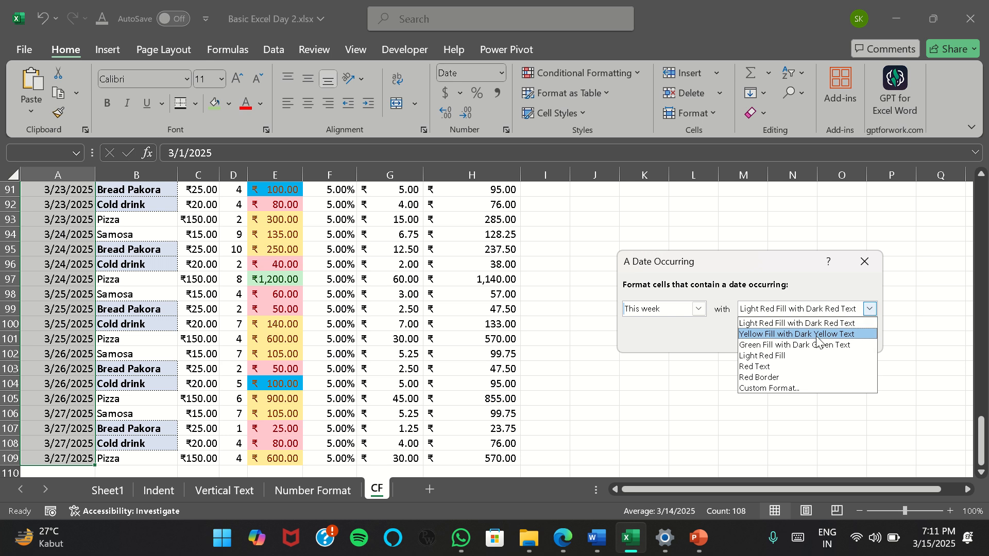
pyautogui.click(801, 346)
pyautogui.click(783, 337)
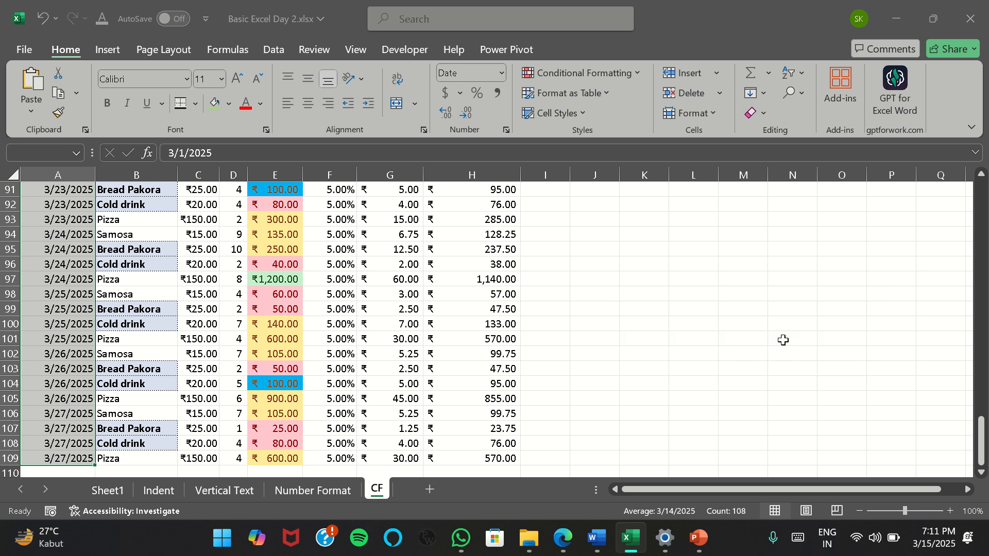
# Examine which dates in the Date column the This week rule highlights, comparing them with today's date
pyautogui.scroll(20, 128, 257)
pyautogui.scroll(-2, 82, 257)
pyautogui.scroll(-2, 83, 256)
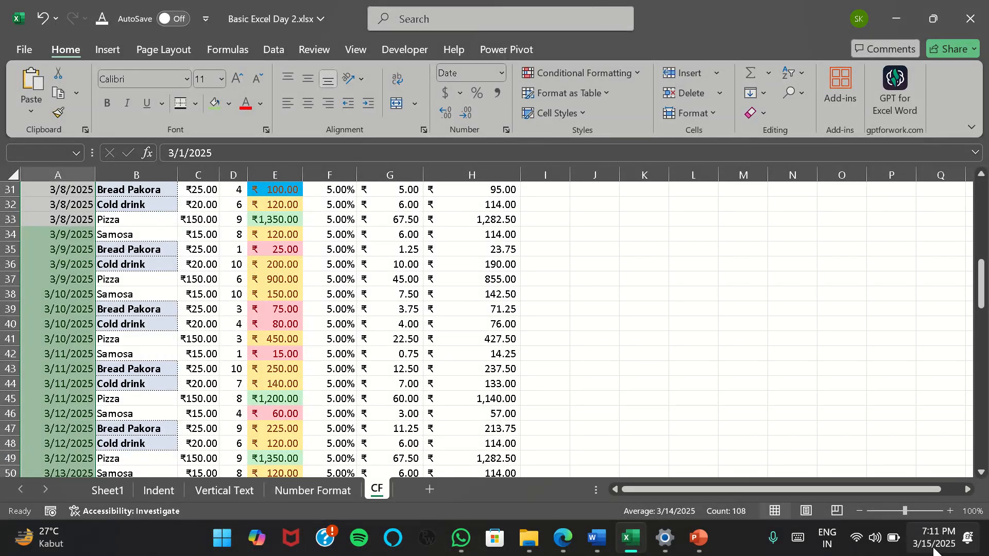
pyautogui.click(71, 239)
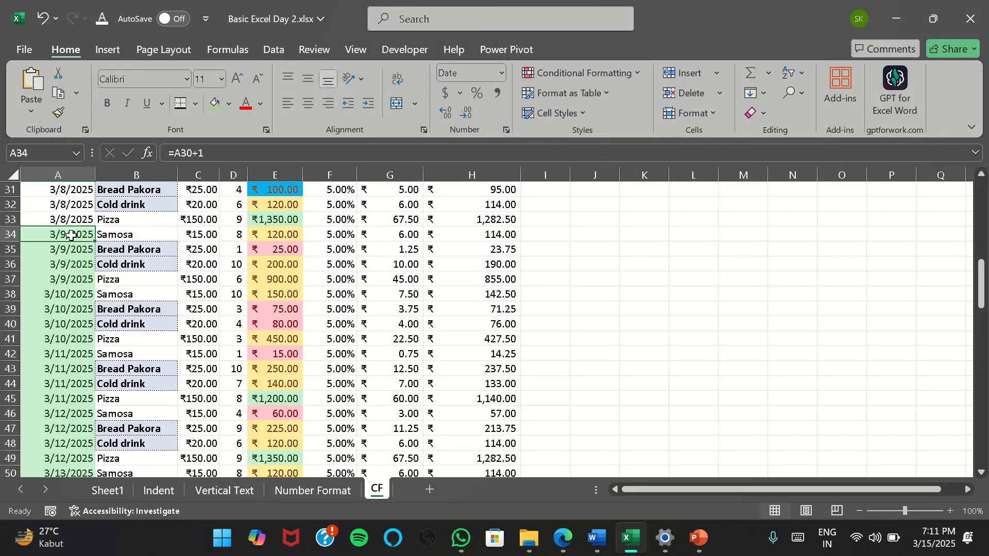
pyautogui.scroll(-6, 71, 236)
pyautogui.scroll(8, 57, 357)
pyautogui.scroll(-6, 68, 330)
pyautogui.scroll(-2, 68, 329)
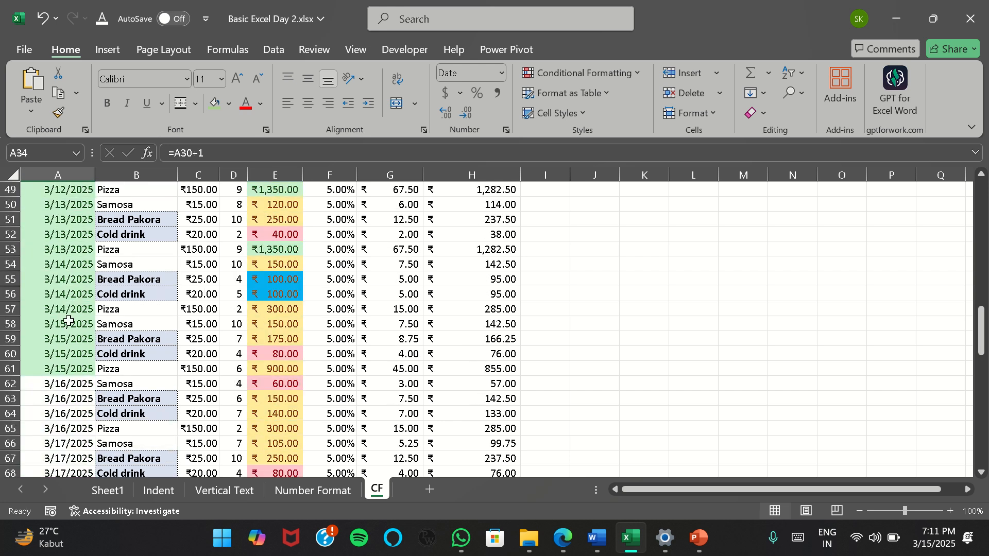
pyautogui.moveTo(71, 372); pyautogui.dragTo(50, 238)
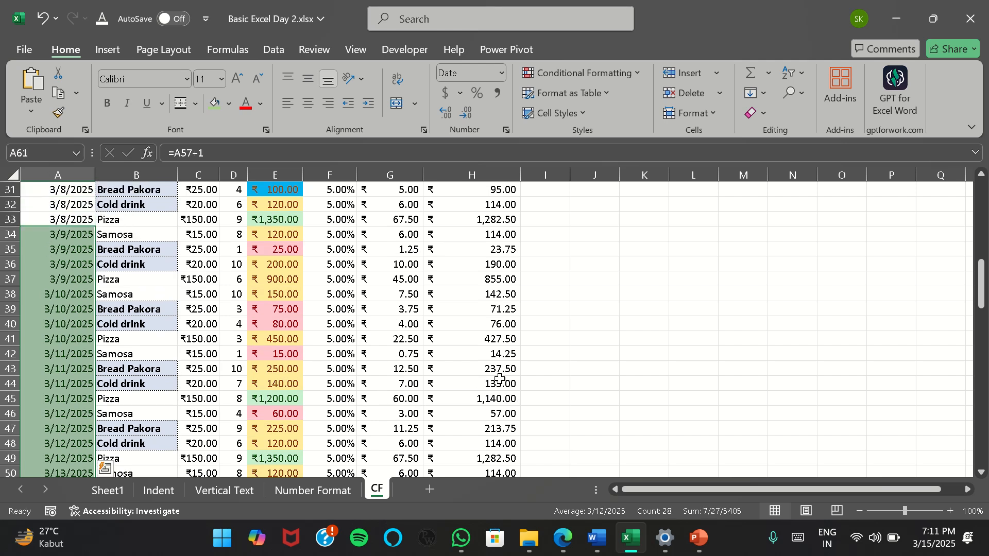
pyautogui.scroll(-8, 498, 380)
pyautogui.scroll(18, 479, 372)
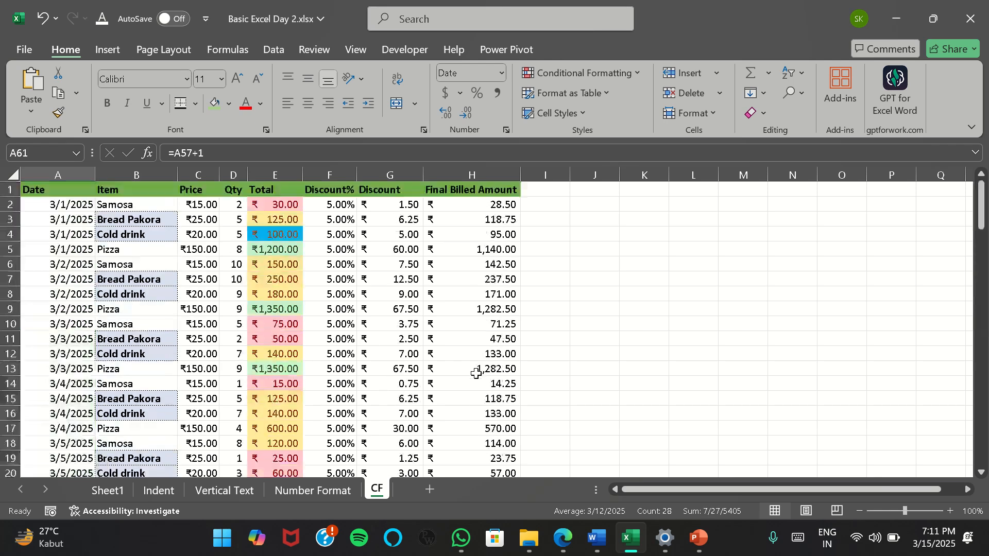
pyautogui.scroll(-14, 89, 251)
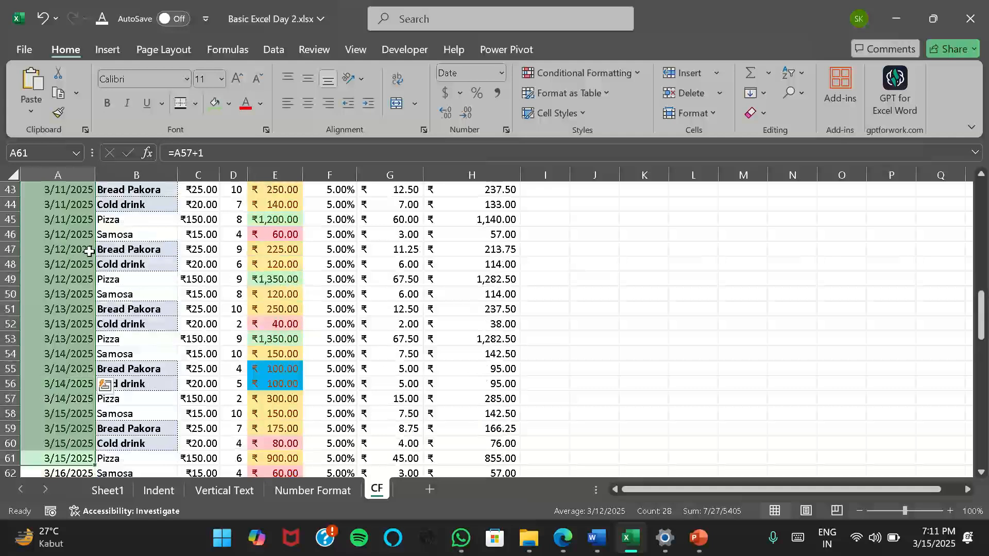
pyautogui.scroll(14, 89, 252)
pyautogui.click(634, 75)
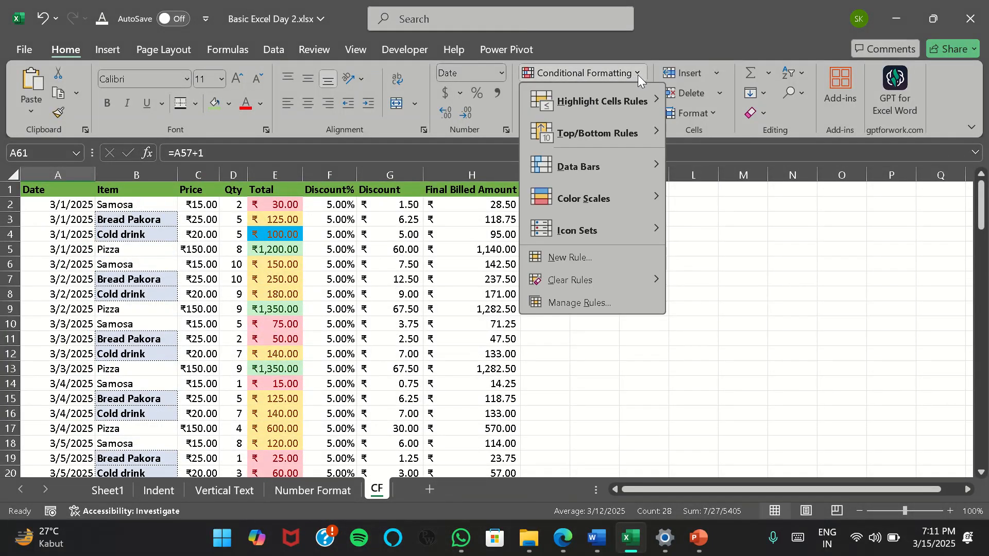
pyautogui.moveTo(646, 109)
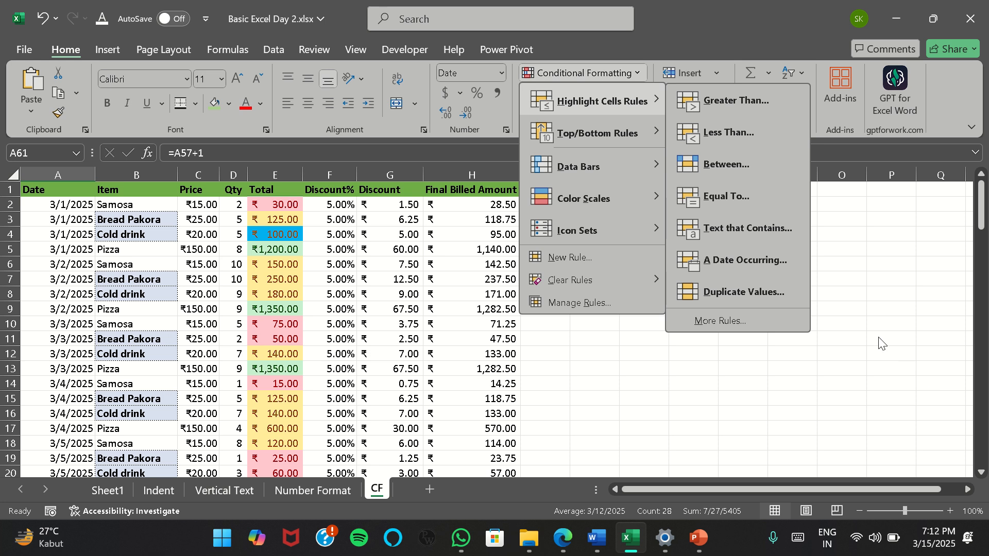
pyautogui.click(901, 313)
# Apply a Duplicate Values rule with Light Red Fill with Dark Red Text to the Final Billed Amount values in H2:H109
pyautogui.click(511, 219)
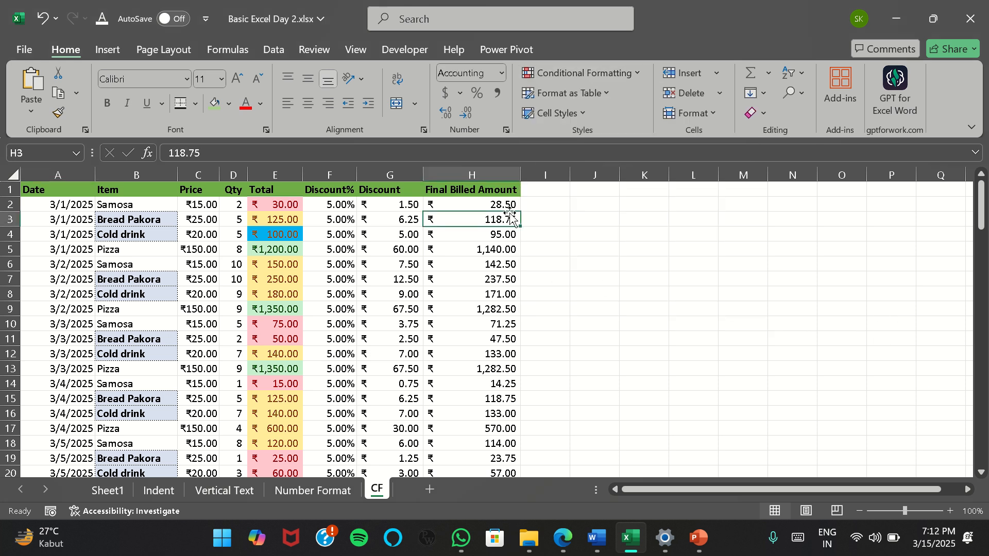
pyautogui.click(509, 208)
pyautogui.hotkey('ctrl', 'shift', 'Down')
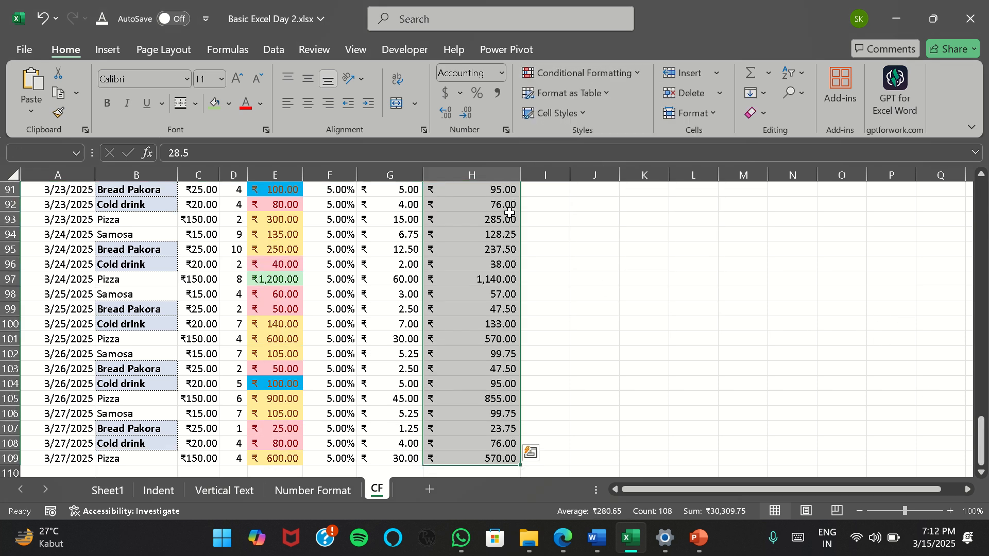
pyautogui.click(638, 75)
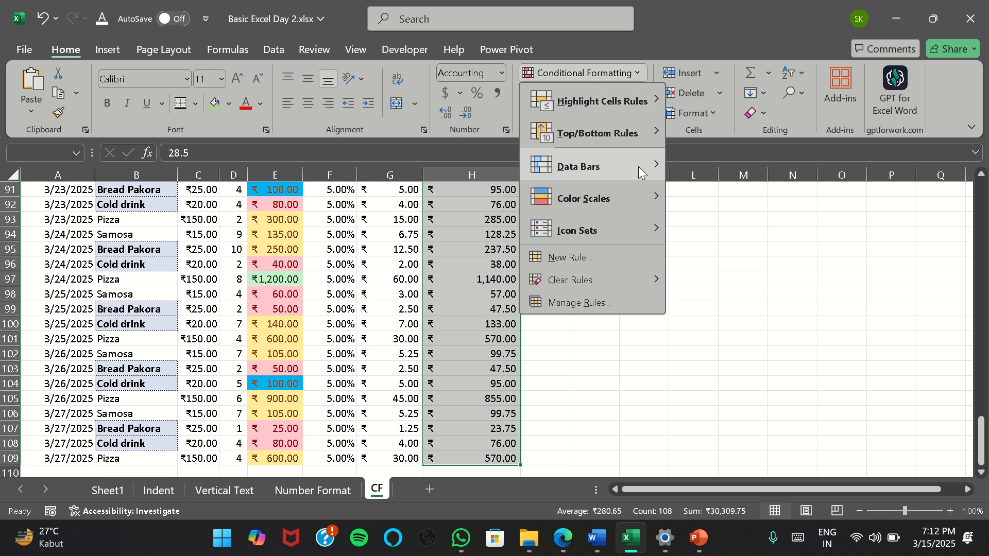
pyautogui.moveTo(632, 100)
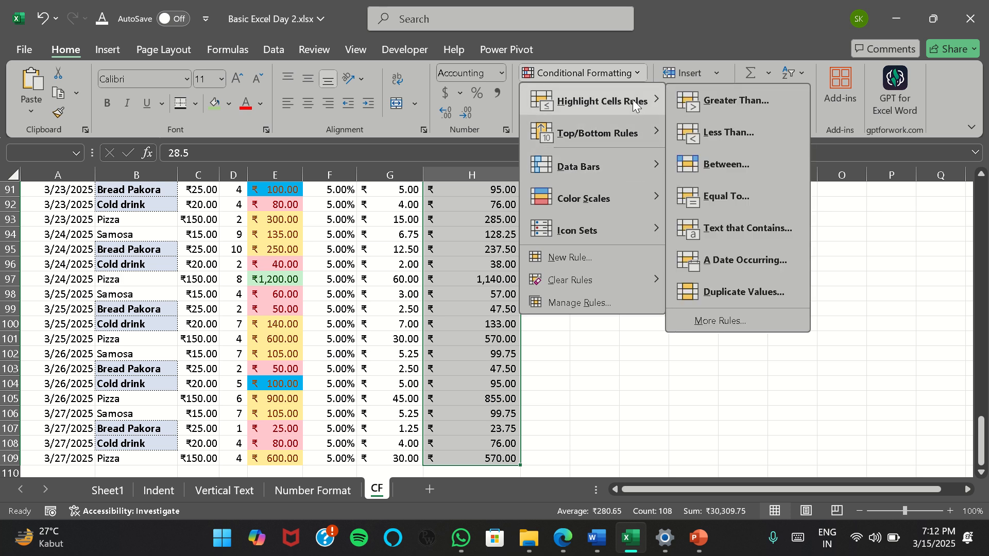
pyautogui.click(757, 297)
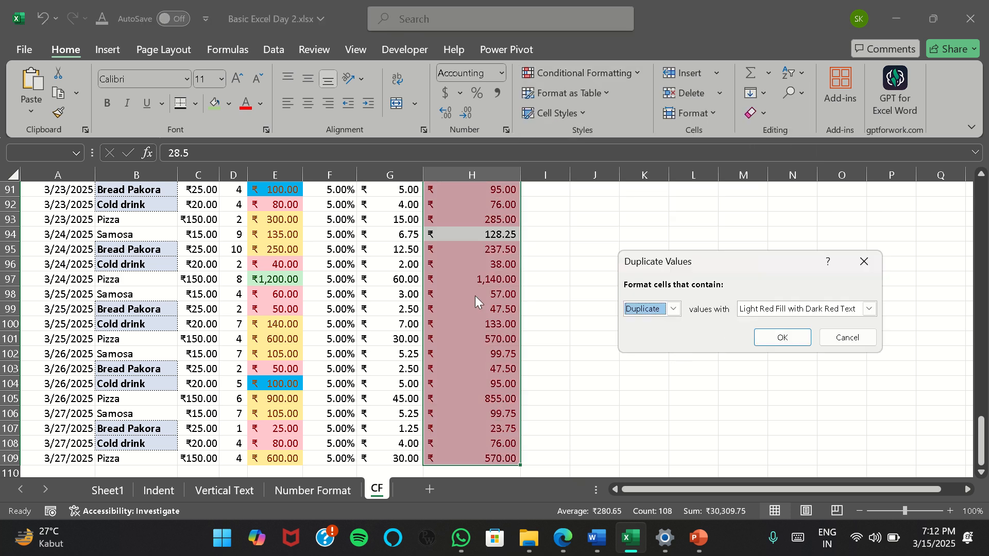
pyautogui.click(788, 339)
# Look through the Final Billed Amount column for values that the duplicate rule leaves without highlighting
pyautogui.scroll(20, 500, 335)
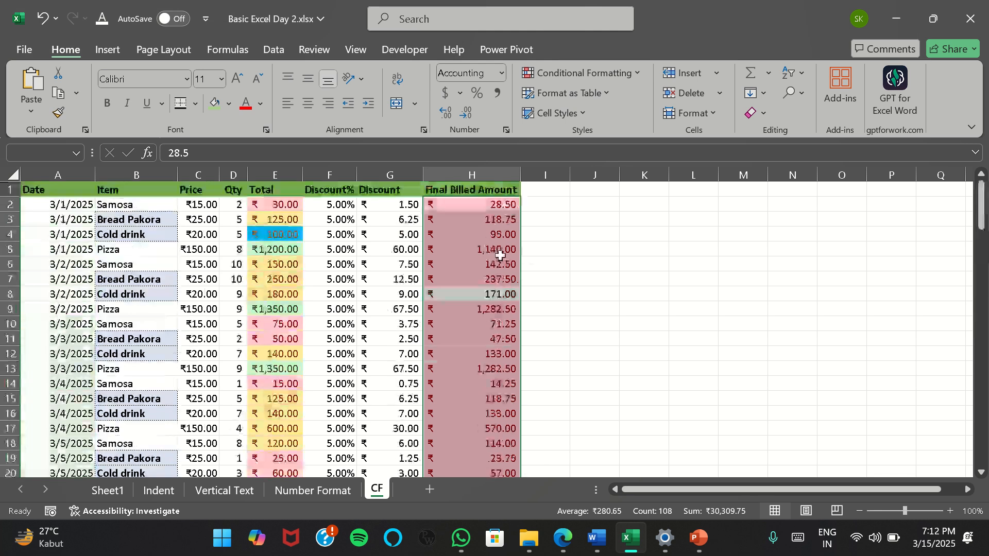
pyautogui.scroll(-2, 510, 247)
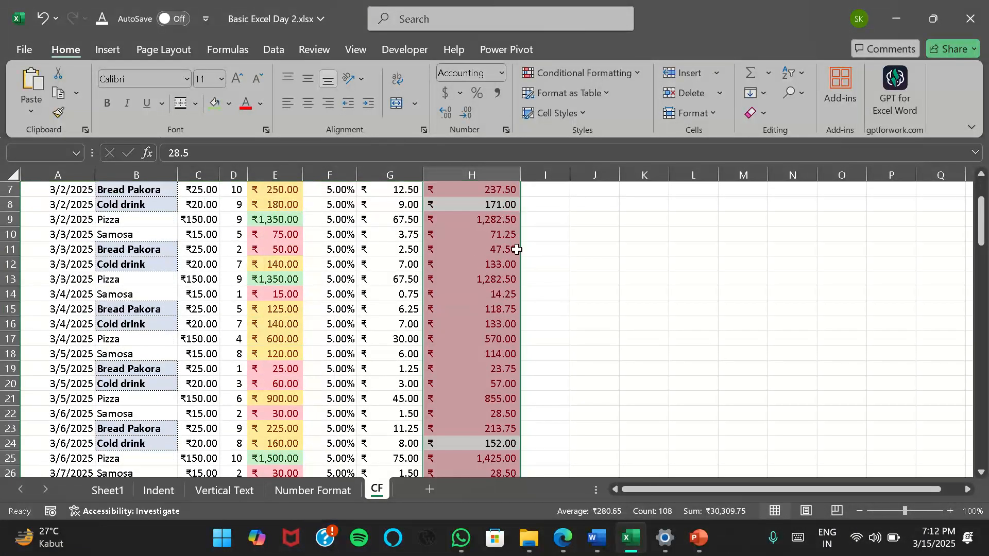
pyautogui.click(478, 204)
pyautogui.scroll(-4, 496, 296)
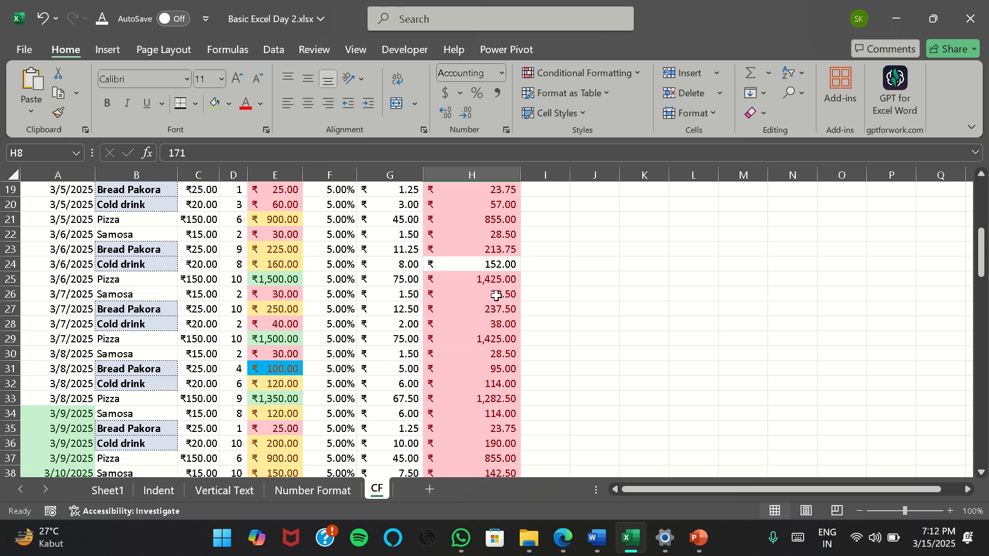
pyautogui.click(484, 265)
pyautogui.scroll(-4, 496, 324)
pyautogui.scroll(-20, 496, 323)
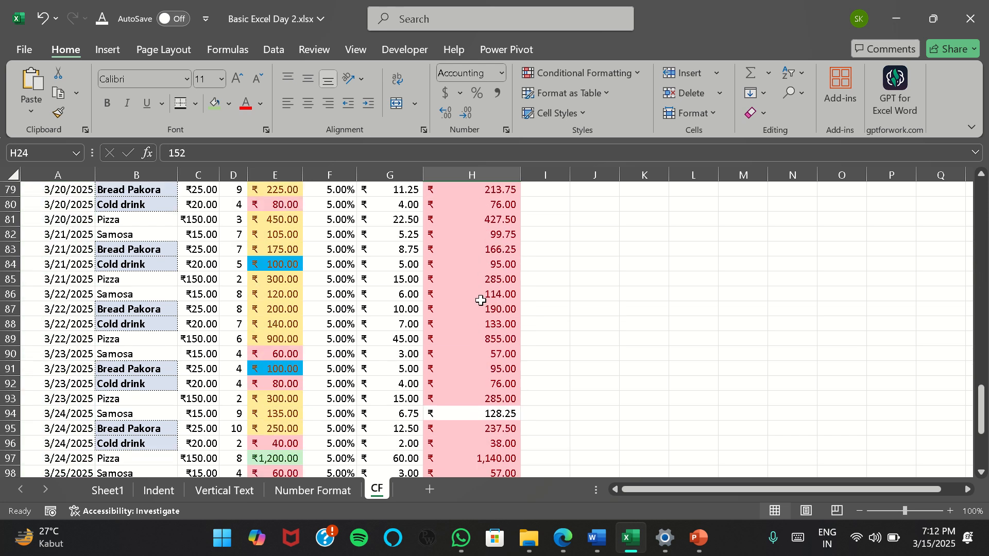
pyautogui.click(499, 339)
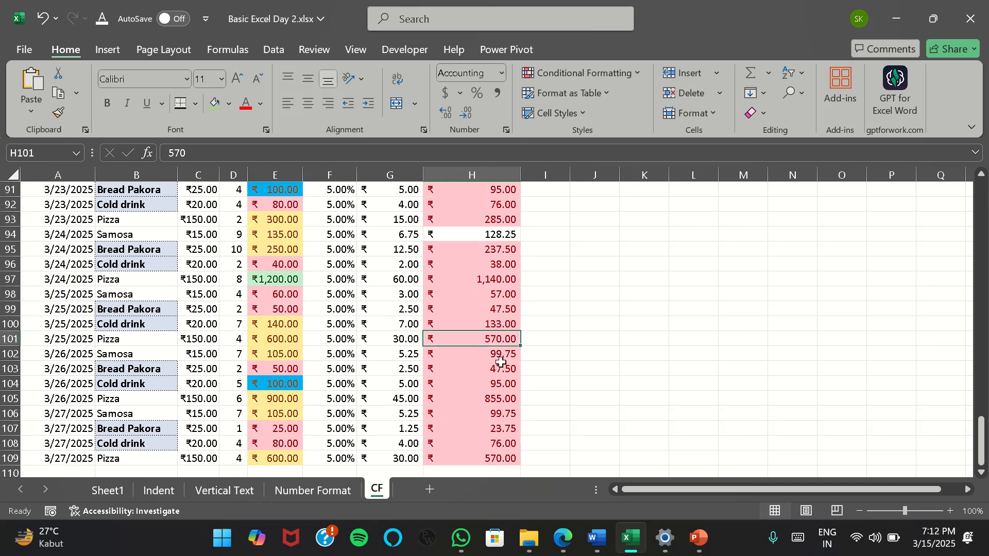
pyautogui.scroll(10, 497, 379)
pyautogui.scroll(20, 498, 380)
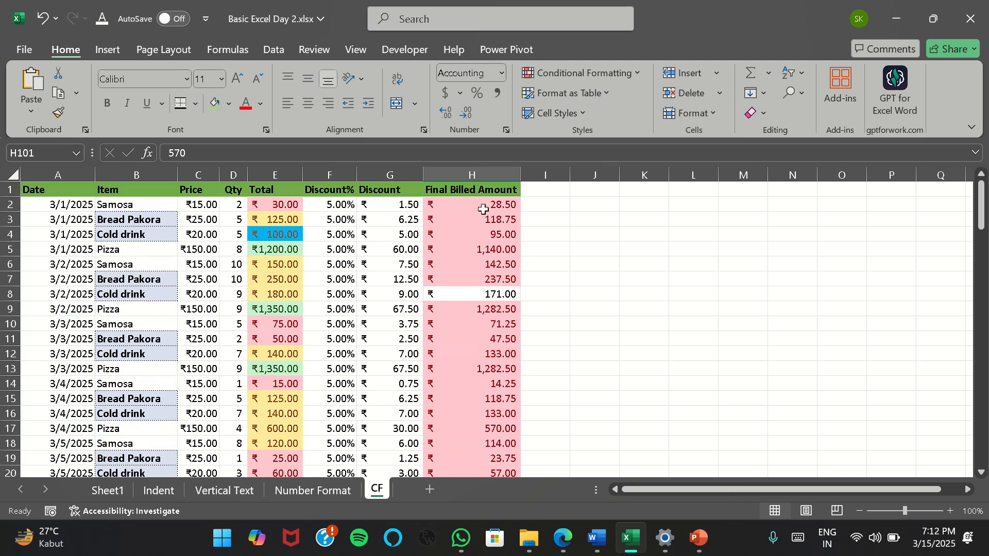
# Enter the heading "duplicate" in cell K1
pyautogui.click(627, 201)
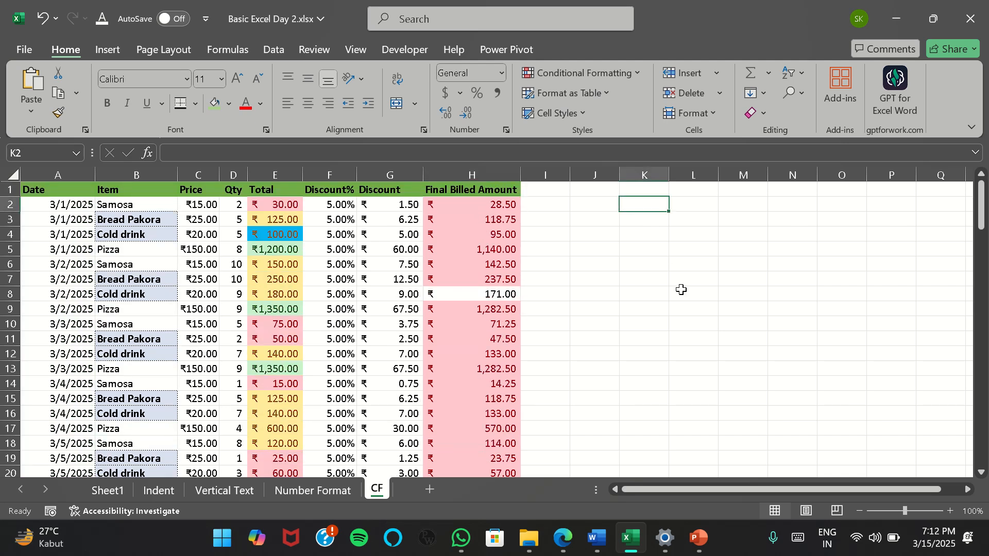
pyautogui.press('Up')
pyautogui.write('du')
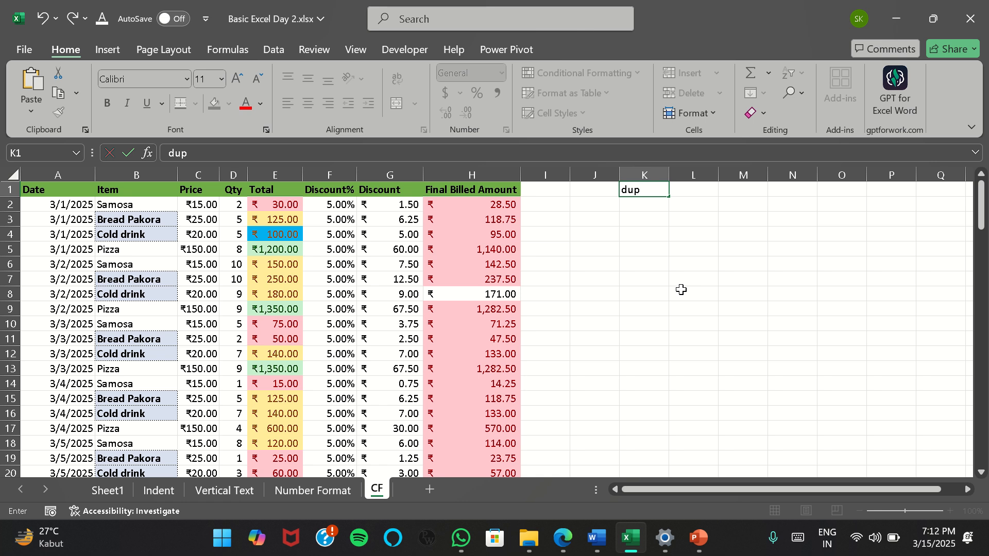
pyautogui.press('Return')
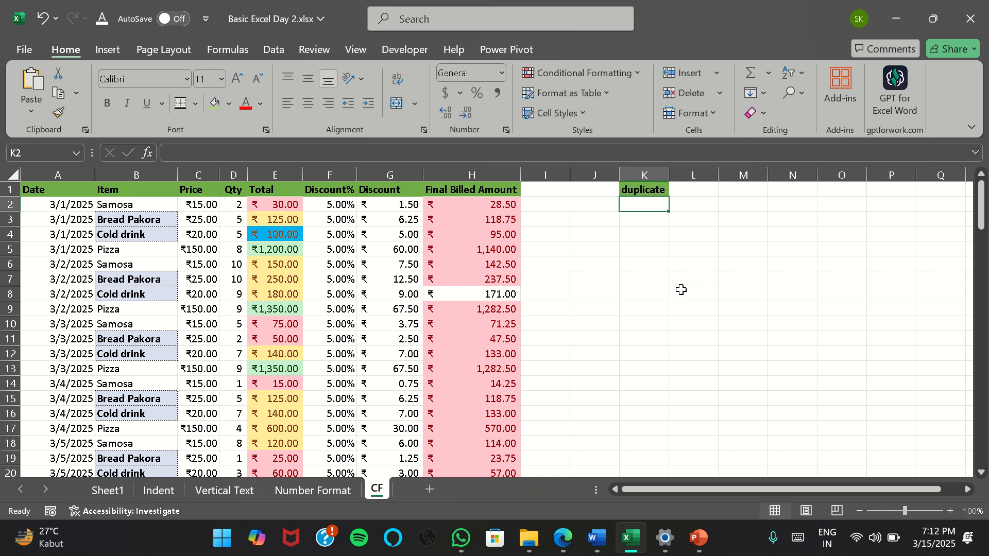
# Fill K2:K8 under the duplicate heading with the sample letters a, b, c, d, a, f, g
pyautogui.write('a')
pyautogui.press('Return')
pyautogui.write('b')
pyautogui.press('Return')
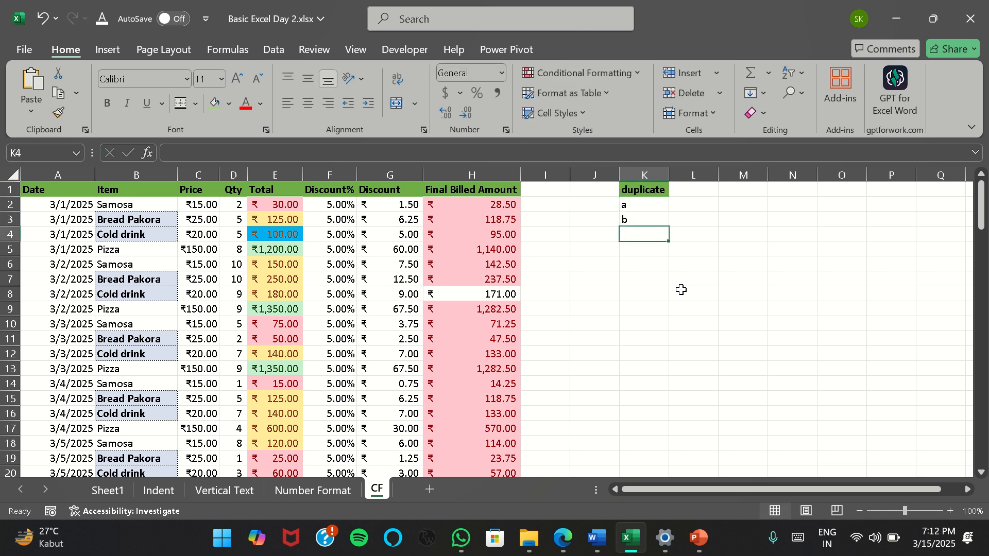
pyautogui.write('c')
pyautogui.press('Return')
pyautogui.write('d')
pyautogui.press('Return')
pyautogui.write('a')
pyautogui.press('Return')
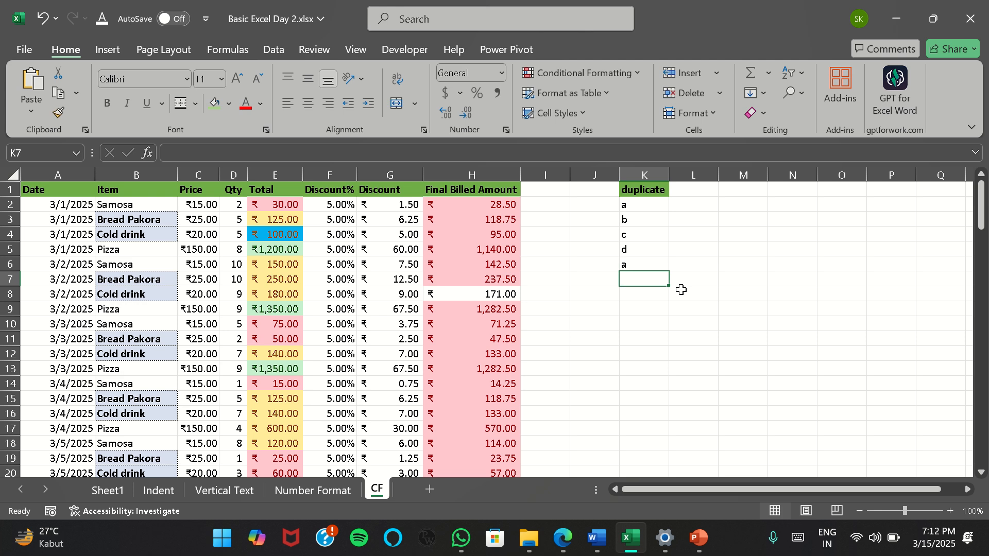
pyautogui.write('f')
pyautogui.press('Return')
pyautogui.write('g')
# Add b in K9 and apply a Duplicate Values rule with Light Red Fill with Dark Red Text to K2:K9
pyautogui.press('Return')
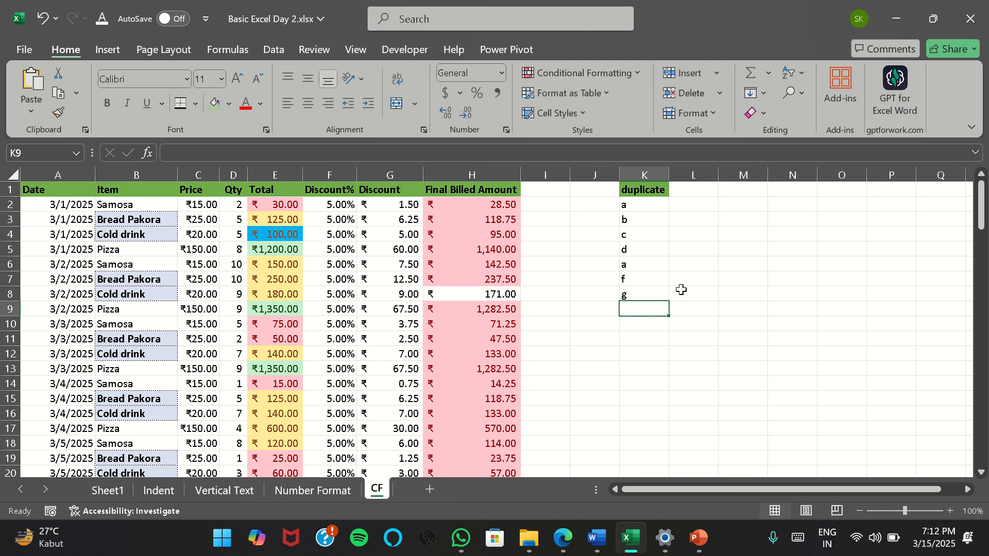
pyautogui.write('b')
pyautogui.press('Return')
pyautogui.hotkey('ctrl', 'Up')
pyautogui.hotkey('ctrl', 'Up')
pyautogui.press('Down')
pyautogui.hotkey('ctrl', 'shift', 'Down')
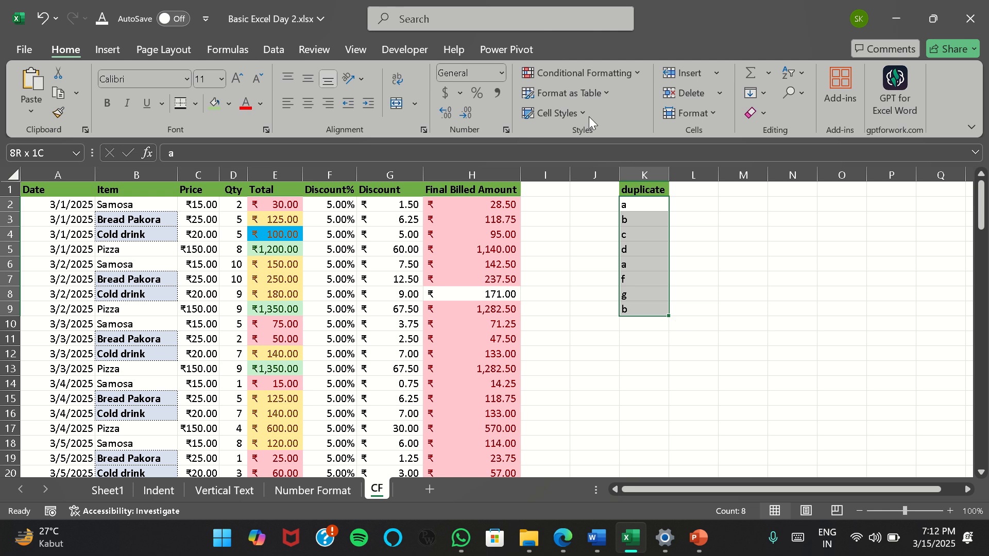
pyautogui.click(616, 75)
pyautogui.moveTo(631, 107)
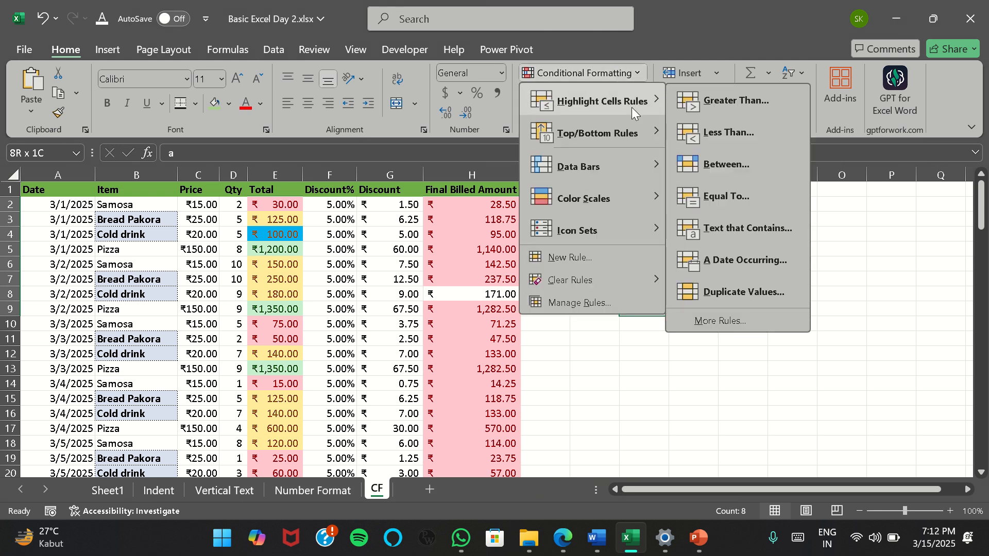
pyautogui.click(742, 292)
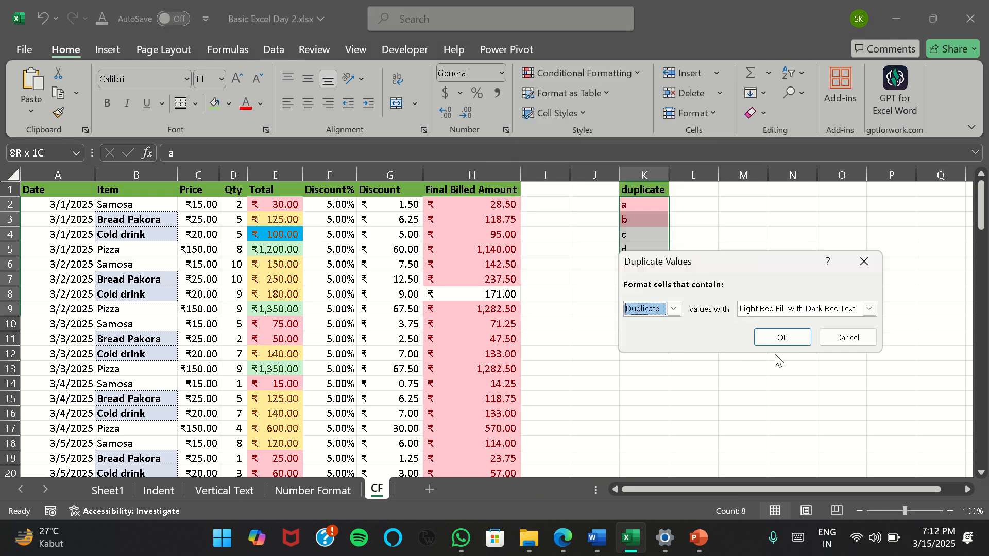
pyautogui.click(780, 339)
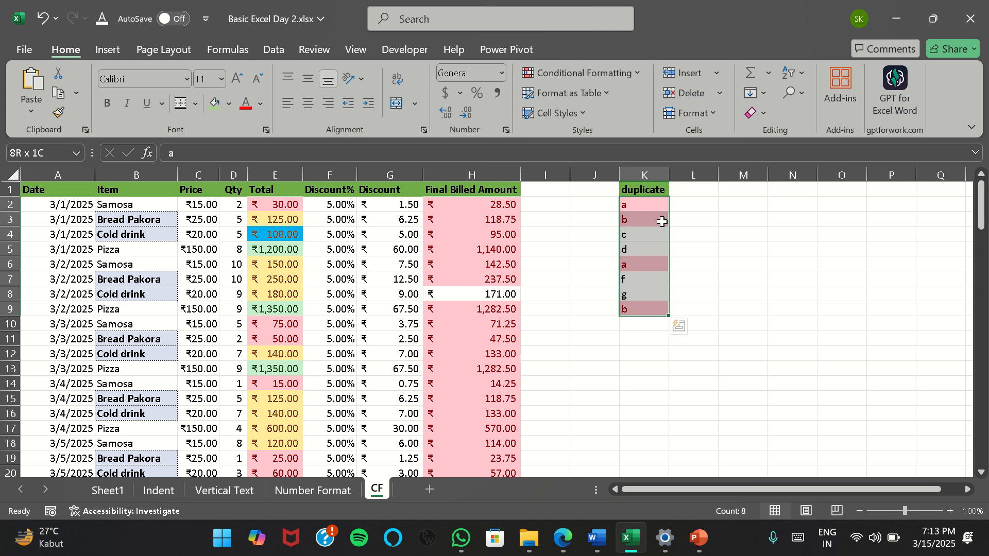
pyautogui.click(639, 71)
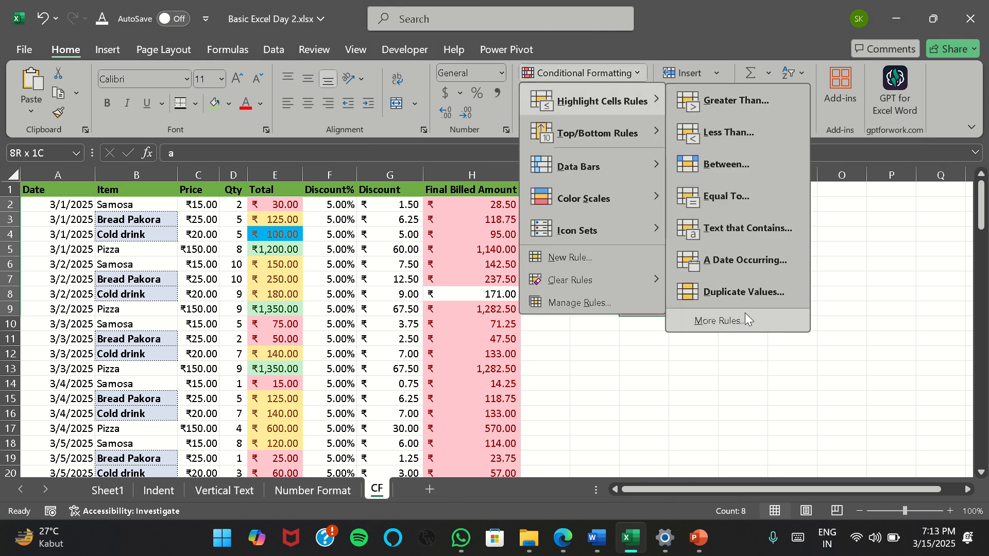
pyautogui.moveTo(614, 133)
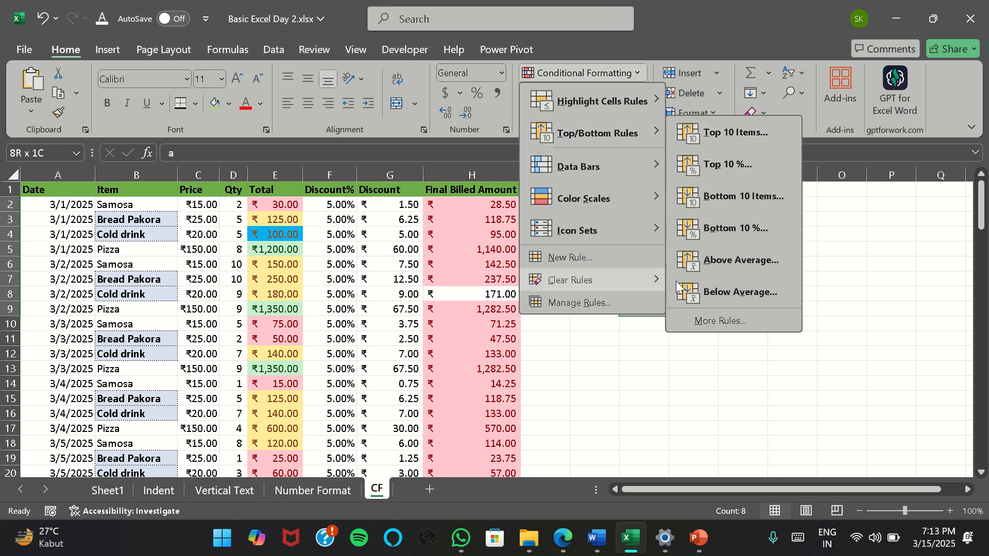
pyautogui.click(619, 373)
# Select the table headings A1:H1 and rename the CF worksheet as CF1
pyautogui.click(57, 189)
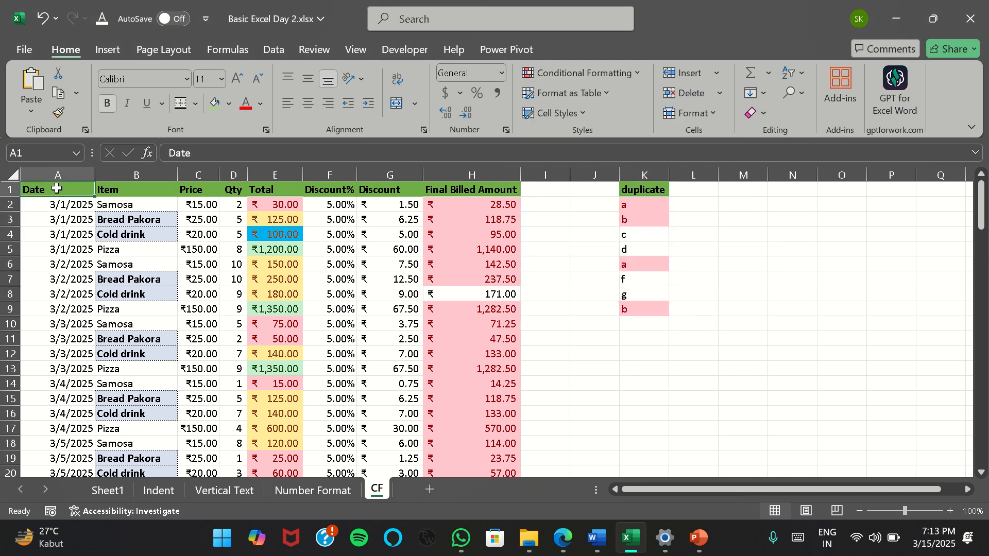
pyautogui.hotkey('shift', 'Right')
pyautogui.hotkey('shift', 'Right')
pyautogui.hotkey('shift', 'Right')
pyautogui.hotkey('shift', 'Right')
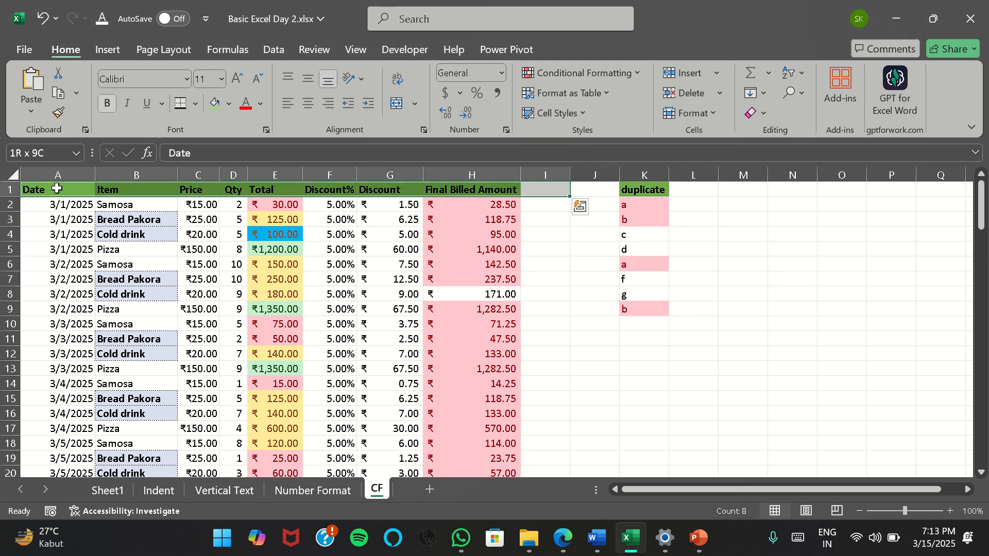
pyautogui.doubleClick(377, 488)
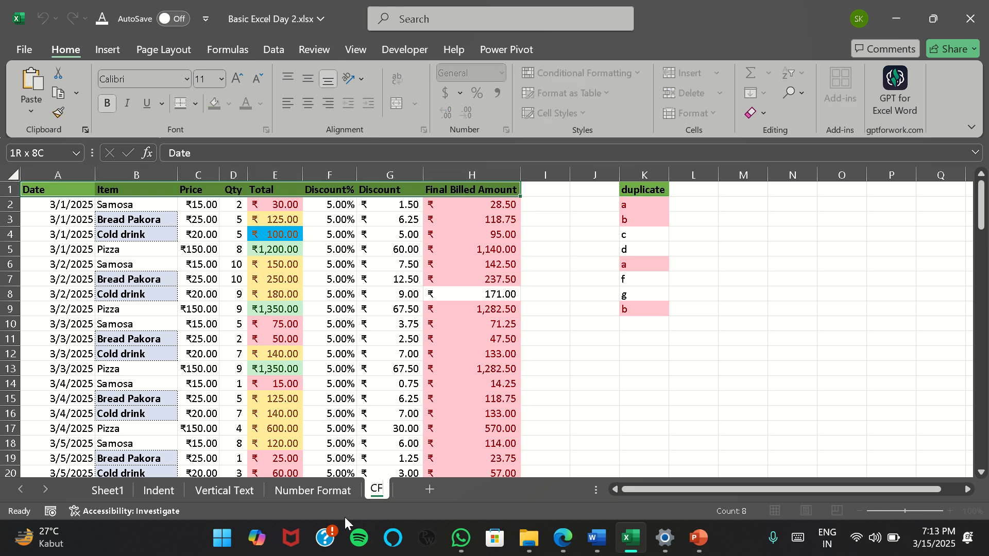
pyautogui.write('1')
pyautogui.press('Return')
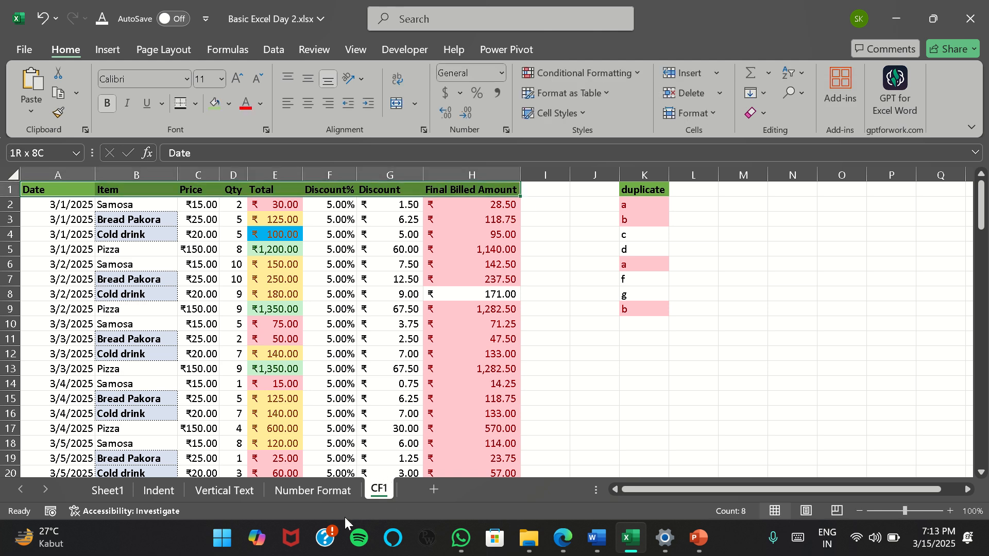
# Copy the sales table A1:H109 from CF1 and paste it into a new worksheet starting at cell A1
pyautogui.hotkey('ctrl', 'shift', 'Down')
pyautogui.hotkey('ctrl', 'c')
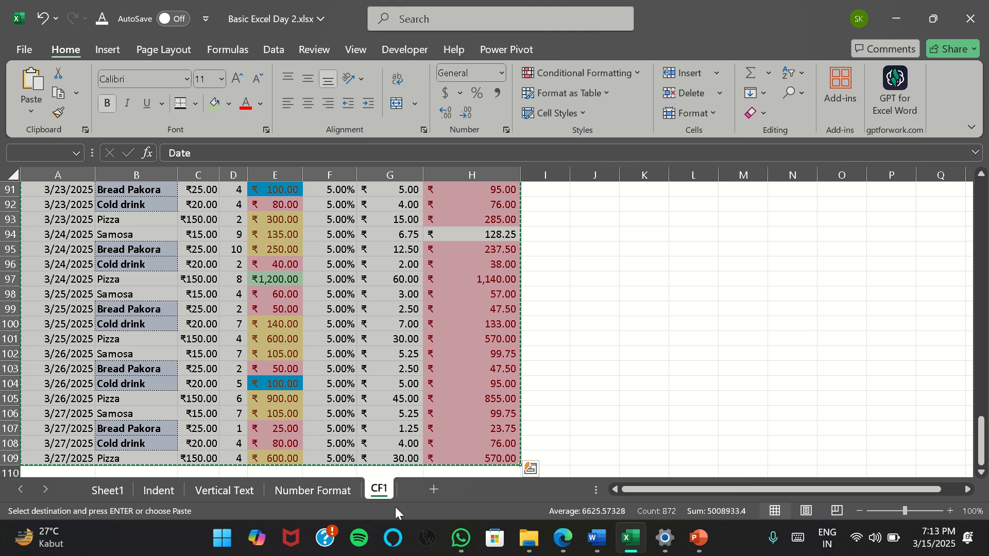
pyautogui.click(437, 489)
pyautogui.rightClick(59, 190)
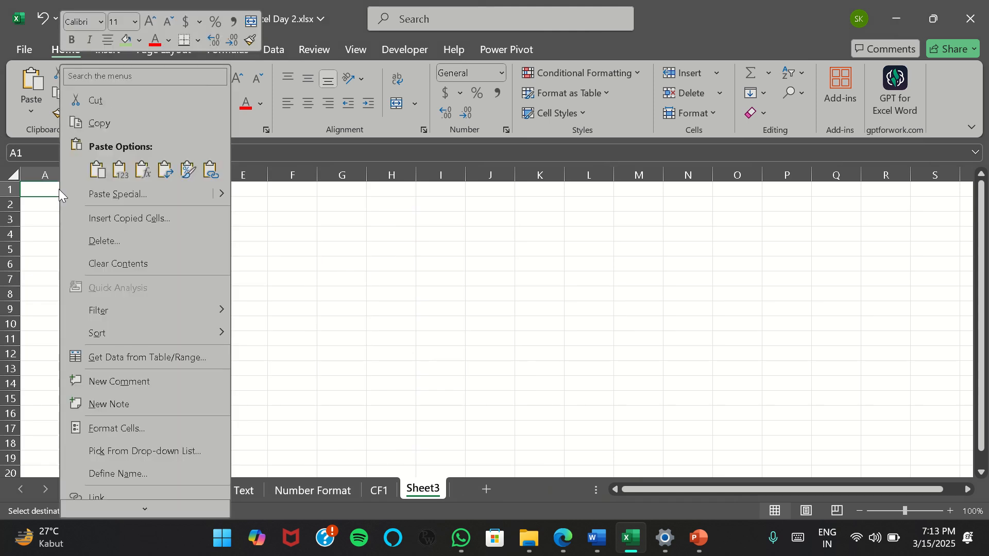
pyautogui.click(61, 189)
pyautogui.hotkey('ctrl', 'v')
pyautogui.click(297, 296)
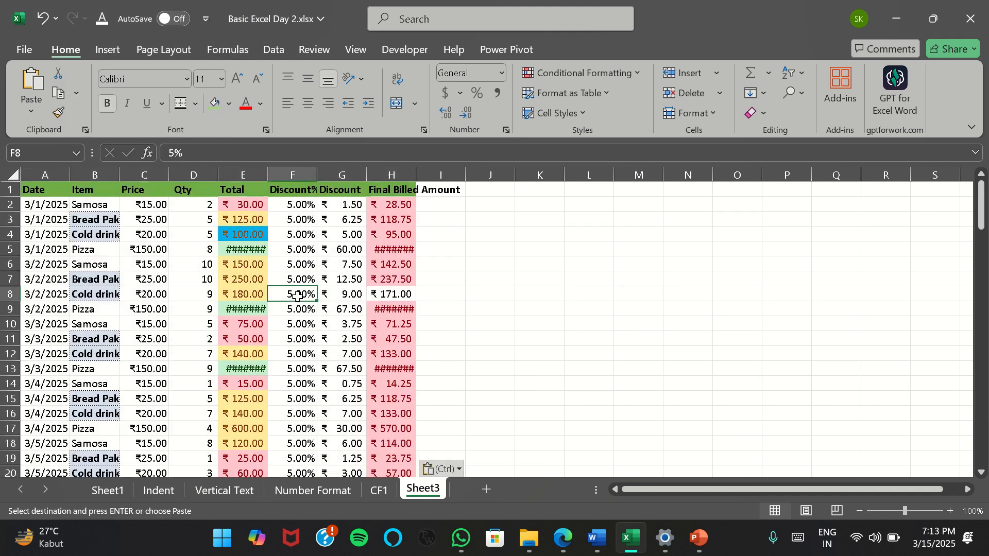
# Autofit the column widths of the pasted table so its values and headings fit
pyautogui.moveTo(39, 175); pyautogui.dragTo(452, 200)
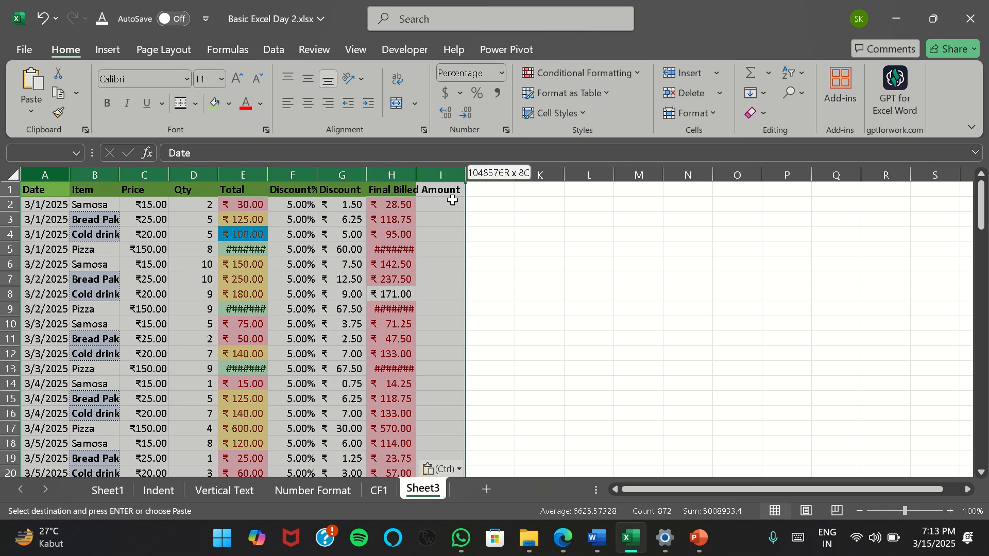
pyautogui.doubleClick(416, 174)
pyautogui.click(355, 264)
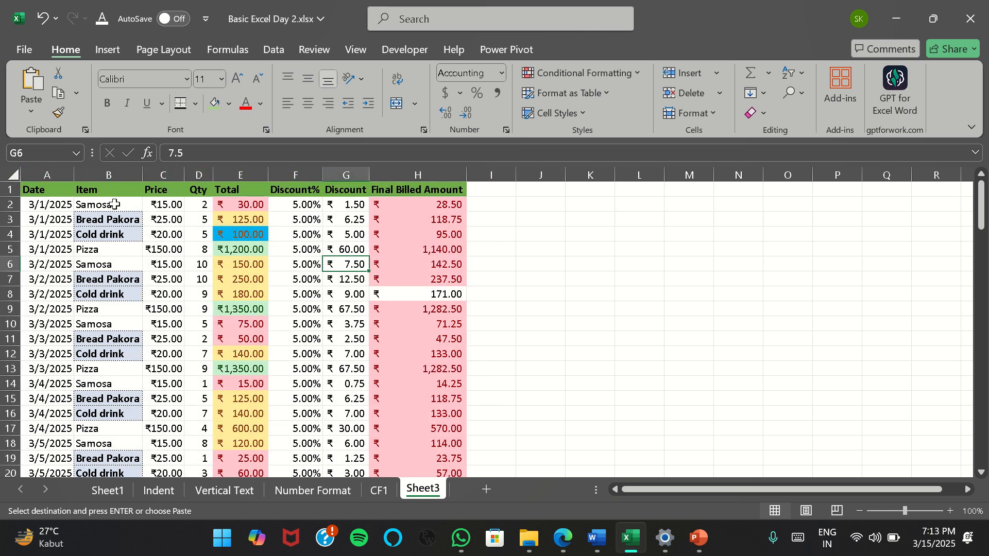
# Clear the conditional formatting rules from the entire Sheet3 worksheet
pyautogui.click(59, 190)
pyautogui.hotkey('ctrl', 'shift', 'Right')
pyautogui.hotkey('ctrl', 'shift', 'Down')
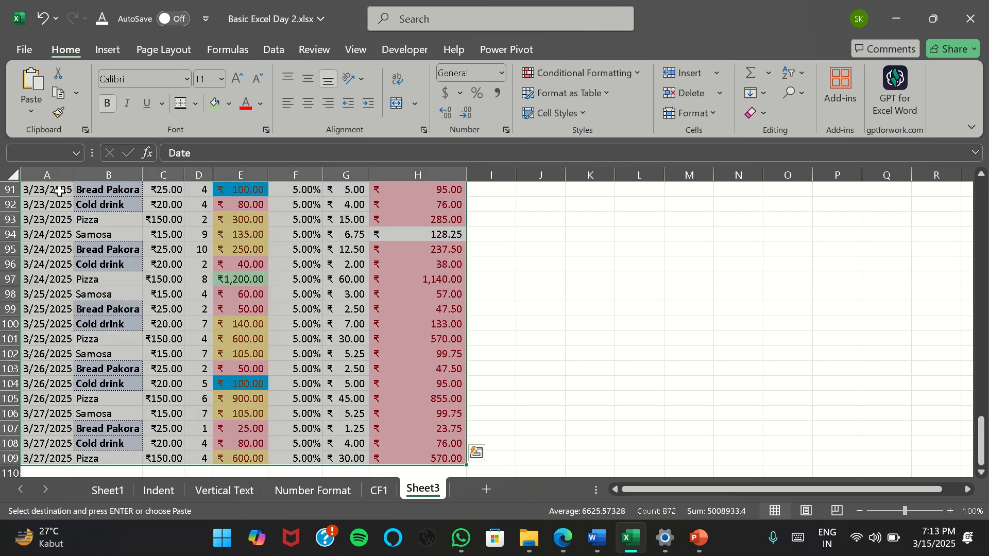
pyautogui.click(637, 76)
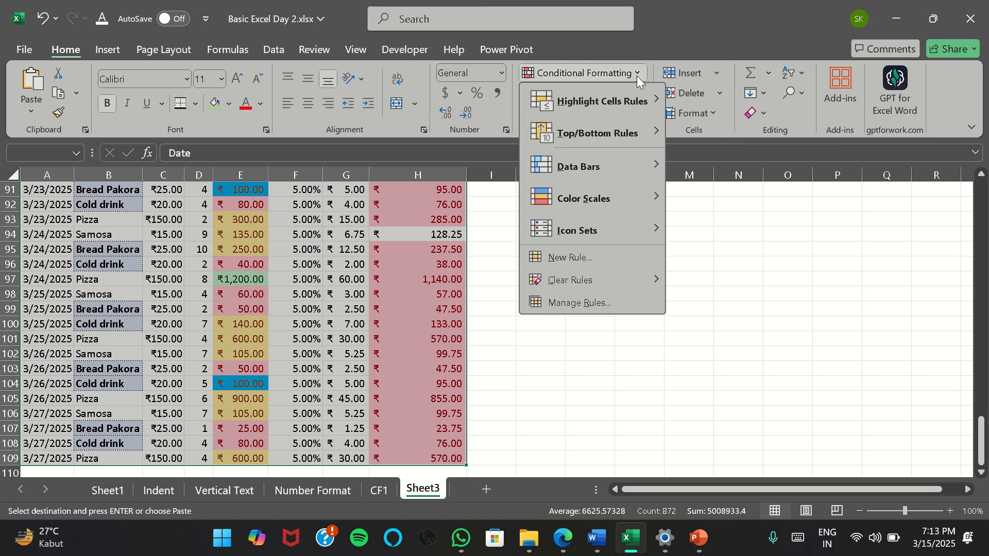
pyautogui.moveTo(586, 286)
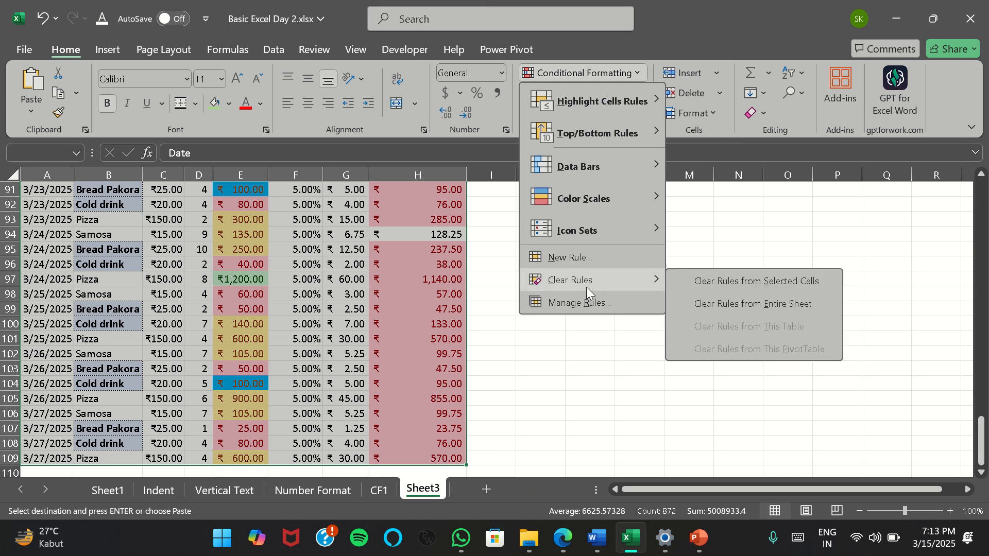
pyautogui.click(744, 304)
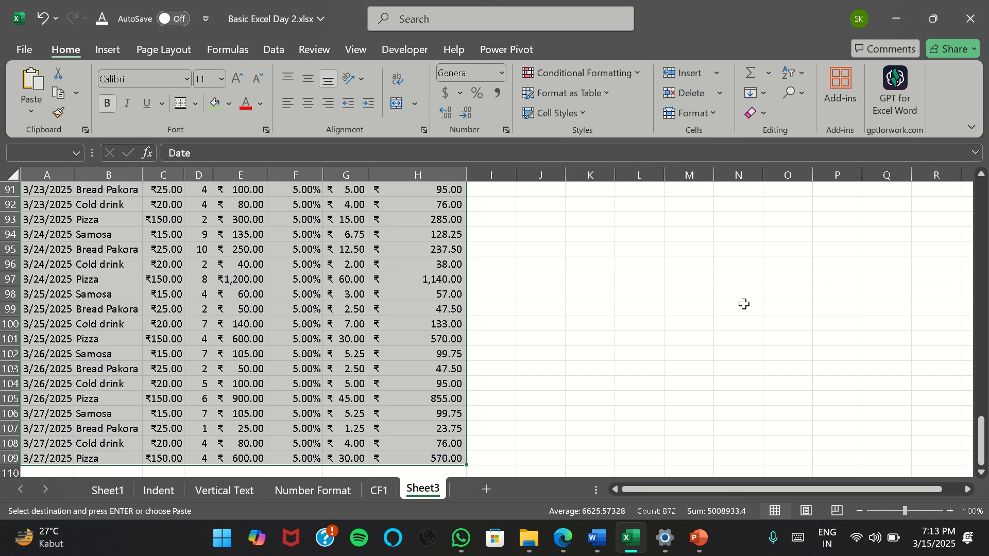
pyautogui.scroll(20, 215, 316)
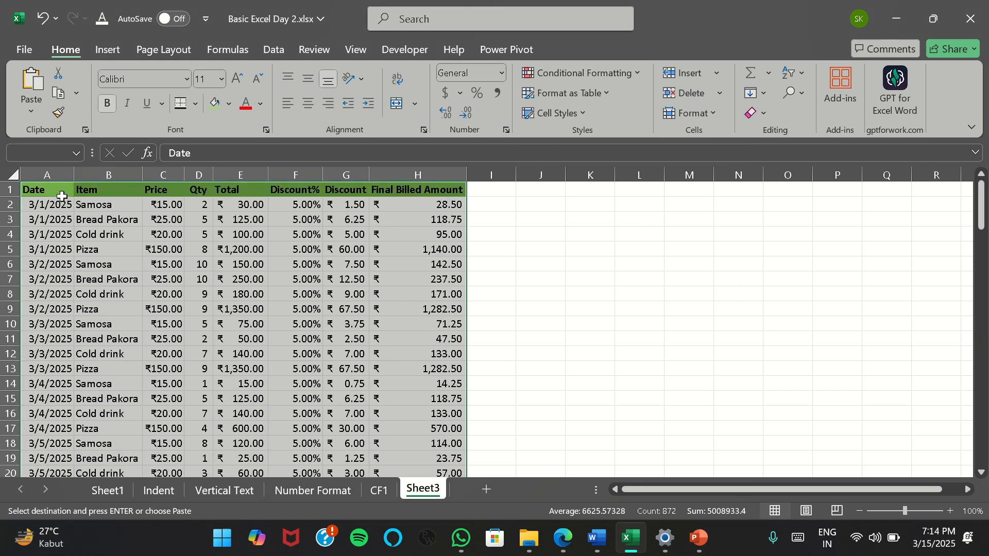
# Fill the heading row A1:H1 of Sheet3 with a lighter green theme color
pyautogui.moveTo(60, 191); pyautogui.dragTo(454, 187)
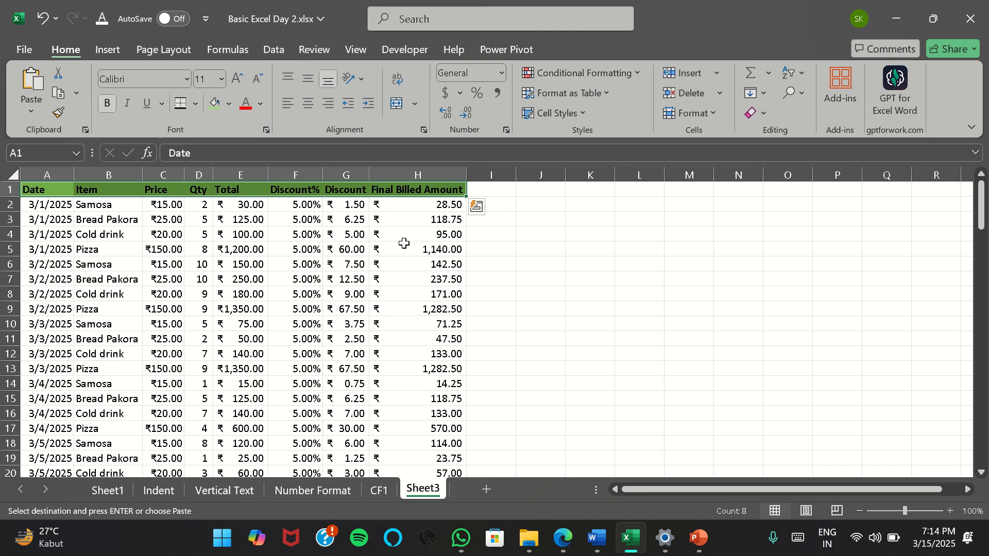
pyautogui.click(229, 102)
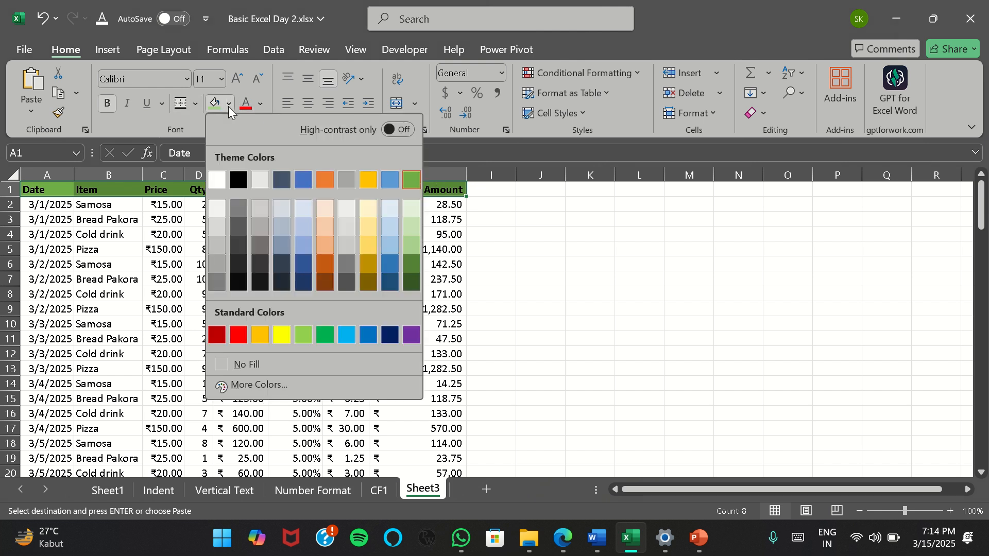
pyautogui.click(415, 245)
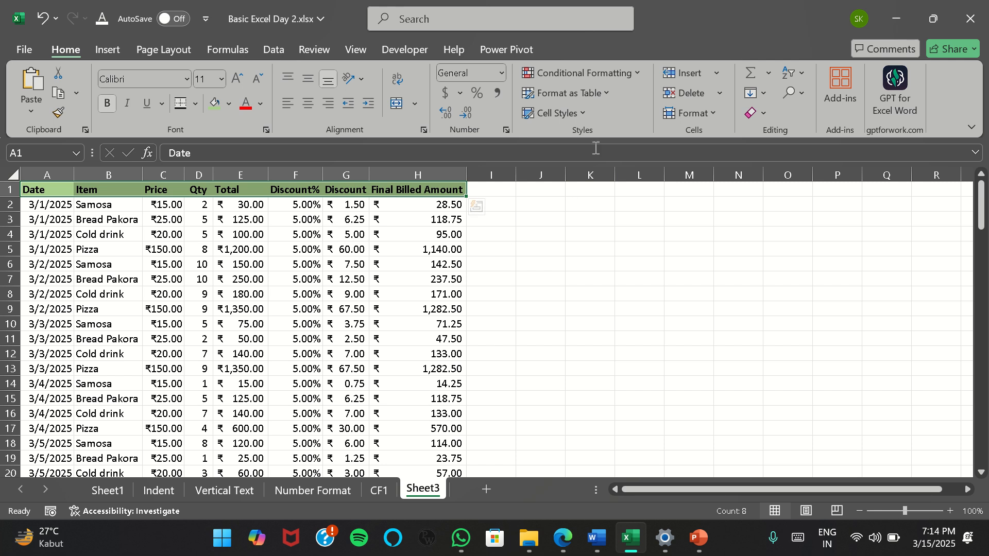
pyautogui.click(637, 73)
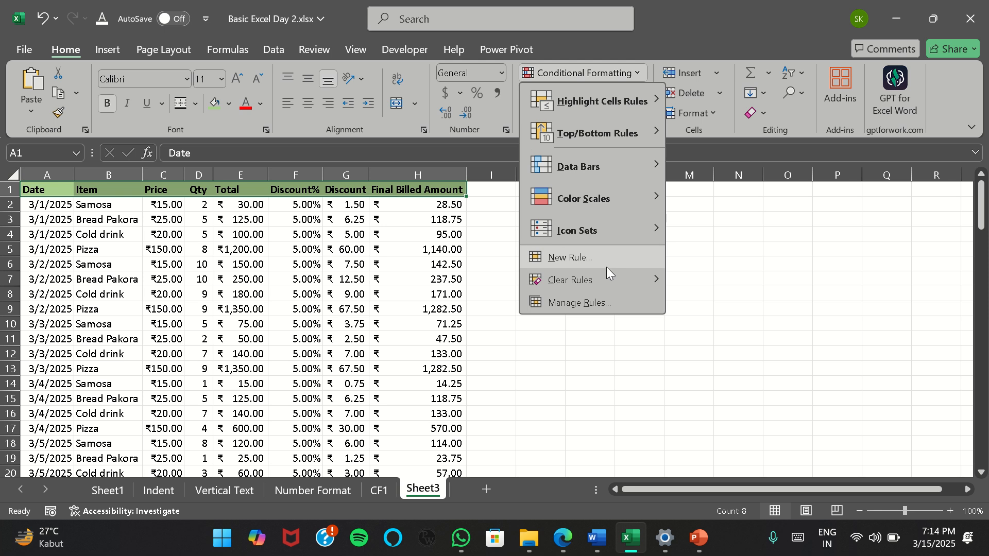
pyautogui.moveTo(642, 287)
pyautogui.click(369, 360)
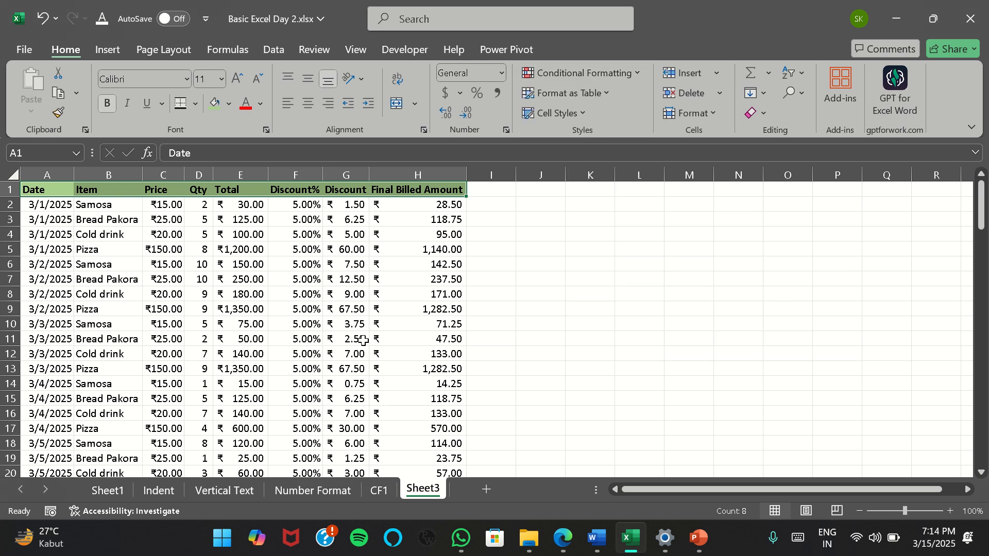
pyautogui.click(640, 71)
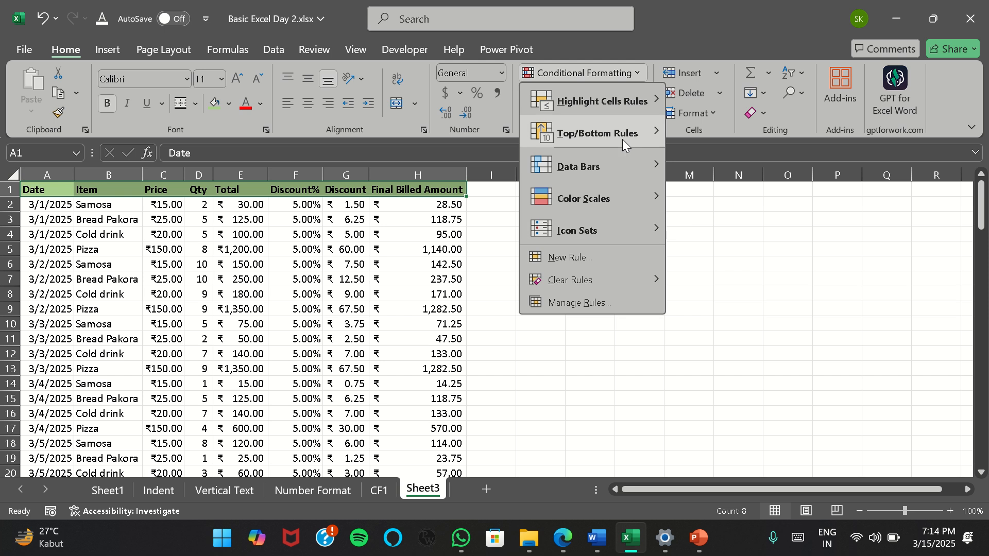
pyautogui.moveTo(644, 132)
pyautogui.click(319, 298)
# Try sorting the table by Final Billed Amount from largest to smallest, and undo the sort
pyautogui.click(462, 205)
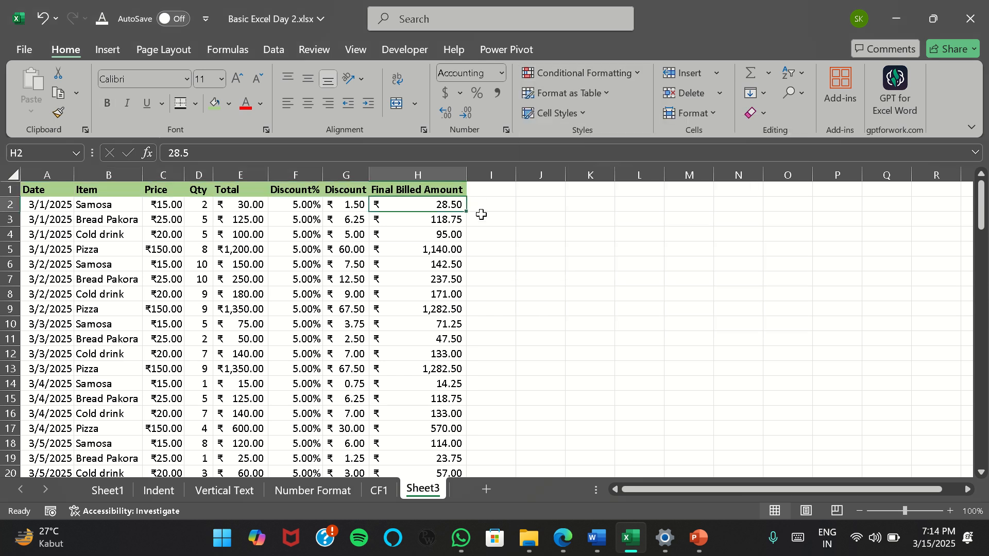
pyautogui.hotkey('ctrl', 'shift', 'Down')
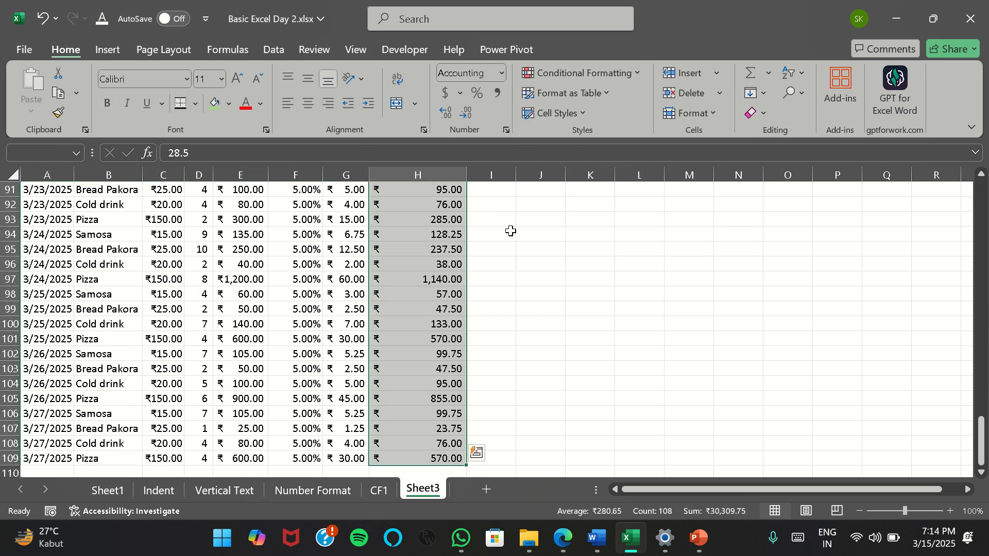
pyautogui.hotkey('ctrl', 'Up')
pyautogui.press('Down')
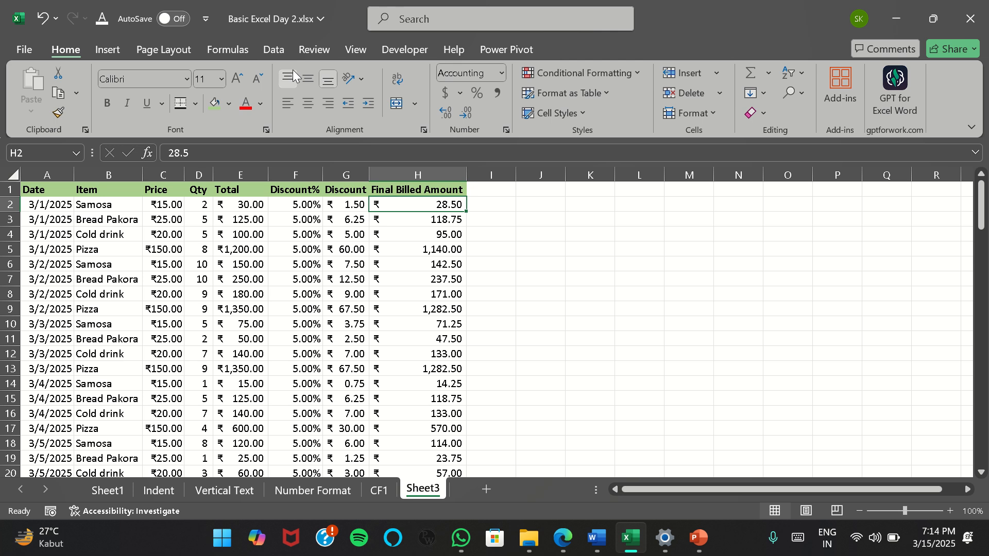
pyautogui.click(273, 50)
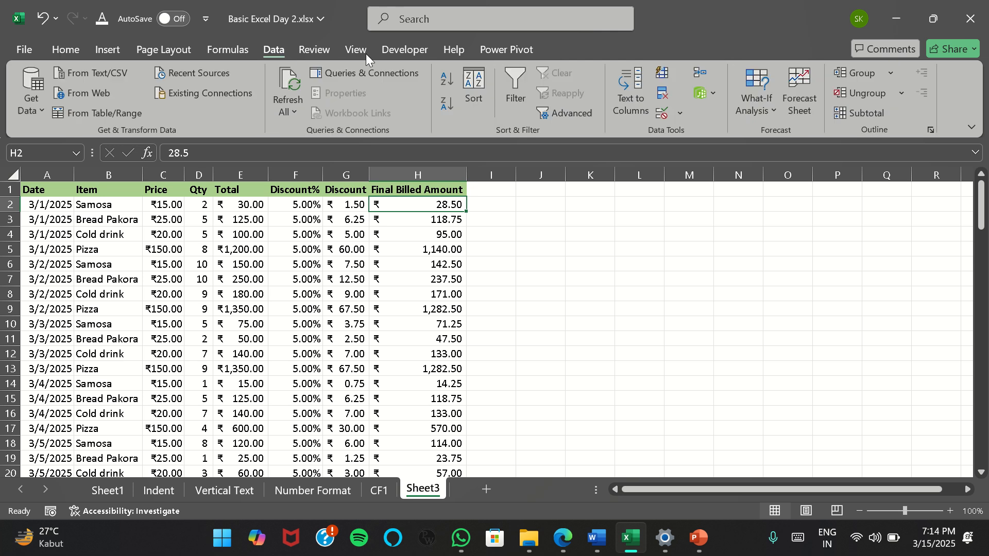
pyautogui.click(446, 105)
pyautogui.click(420, 236)
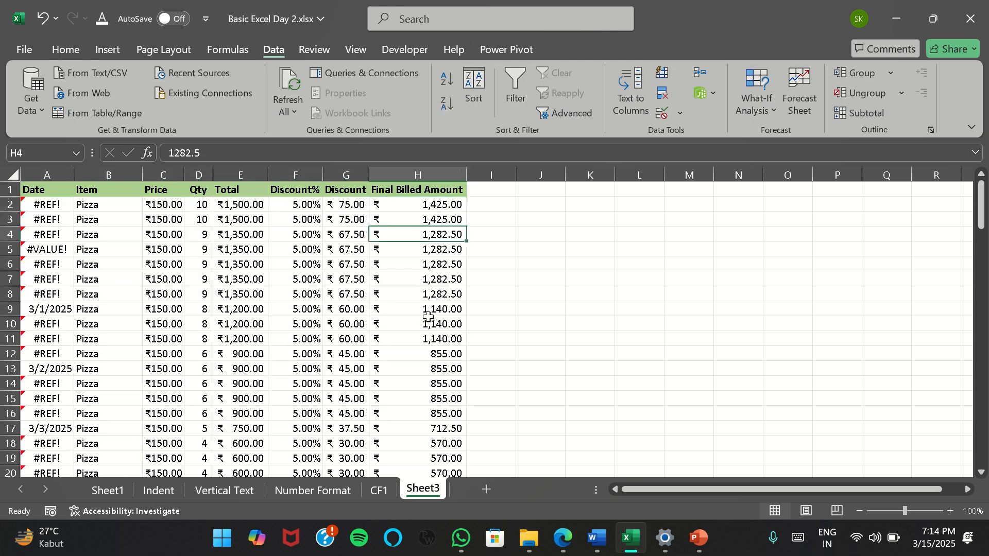
pyautogui.click(428, 338)
pyautogui.click(452, 225)
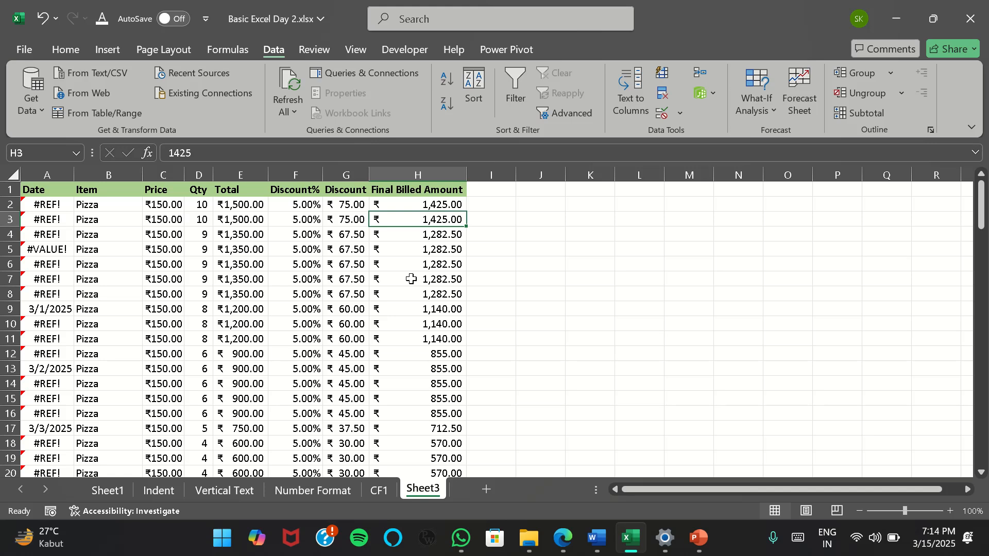
pyautogui.hotkey('ctrl', 'z')
# Replace the formulas in the Sheet3 data rows, from A2 to H109, with their static values
pyautogui.click(45, 207)
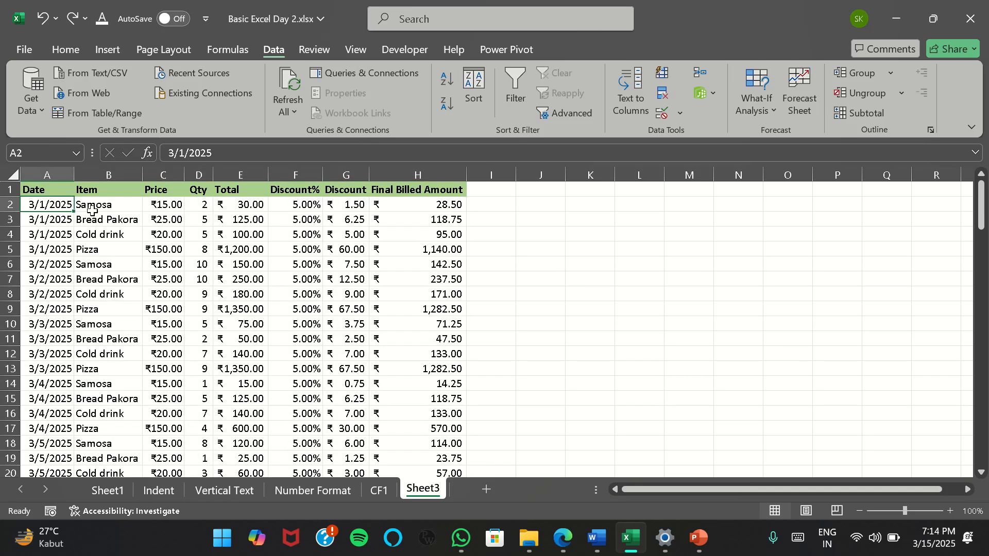
pyautogui.hotkey('ctrl', 'shift', 'Right')
pyautogui.hotkey('ctrl', 'shift', 'Down')
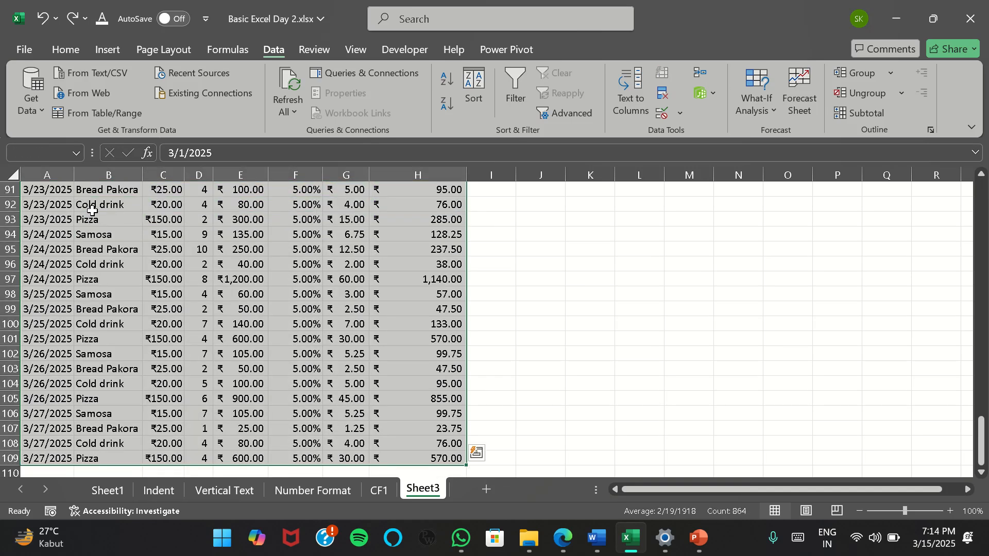
pyautogui.hotkey('ctrl', 'c')
pyautogui.scroll(20, 51, 232)
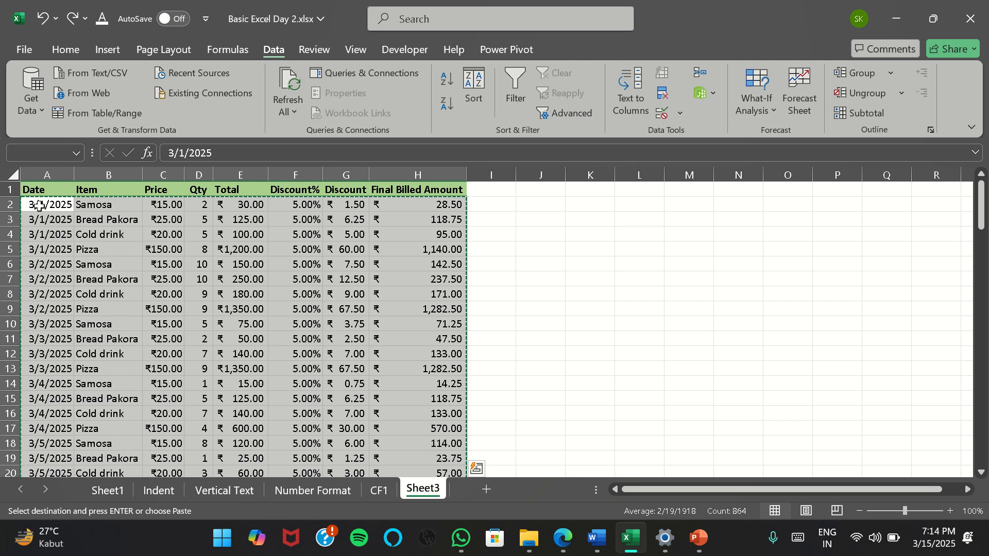
pyautogui.rightClick(39, 205)
pyautogui.click(98, 170)
pyautogui.press('Escape')
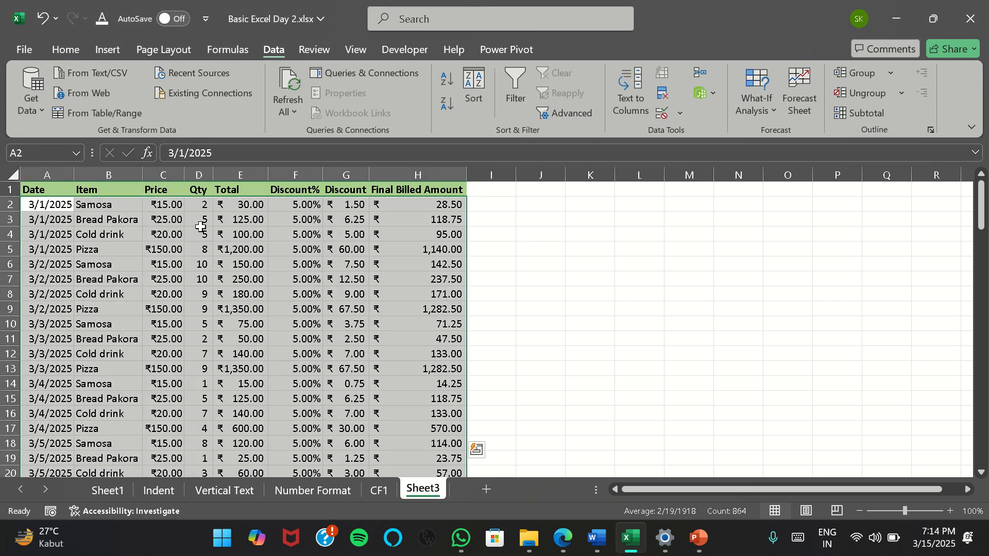
# Sort the Sheet3 table by Final Billed Amount from largest to smallest
pyautogui.click(405, 205)
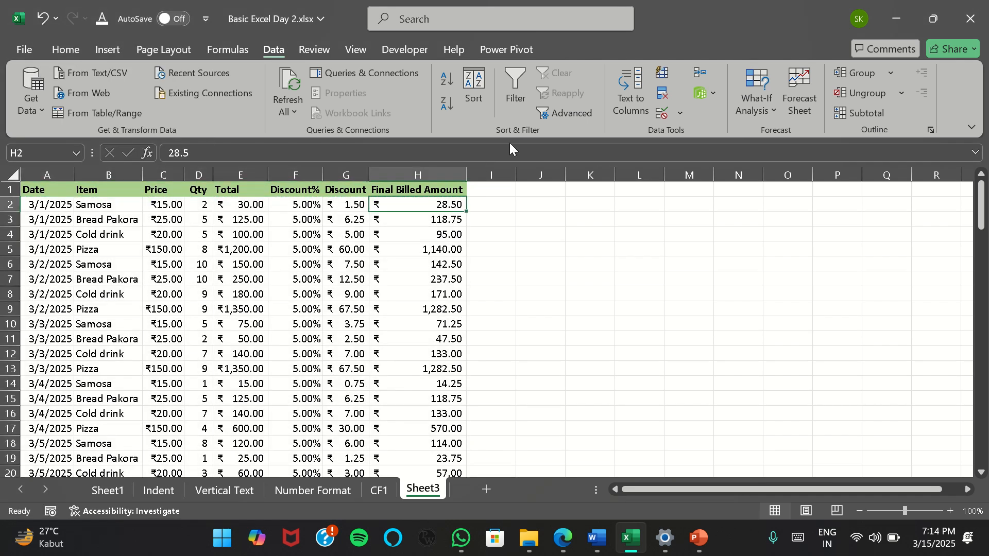
pyautogui.click(448, 98)
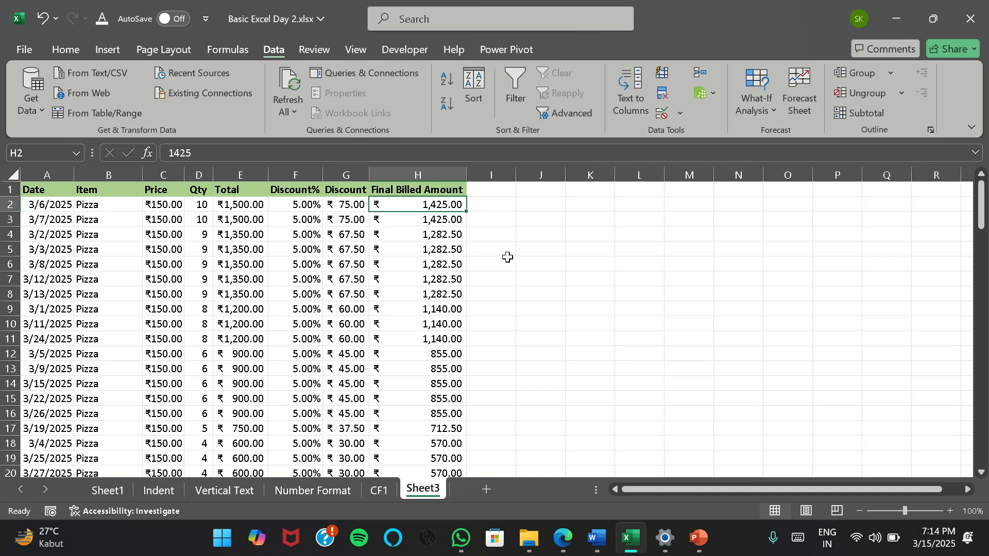
pyautogui.hotkey('ctrl', 'shift', 'Down')
pyautogui.hotkey('ctrl', 'Up')
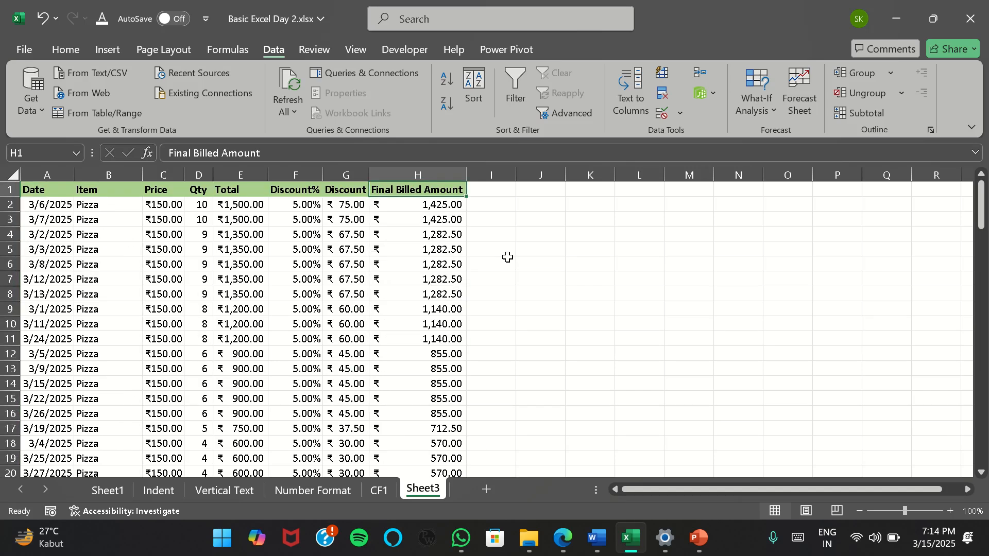
# Examine the sorted Final Billed Amount column for repeated amounts among the highest and lowest entries
pyautogui.press('Down')
pyautogui.press('Up')
pyautogui.press('Down')
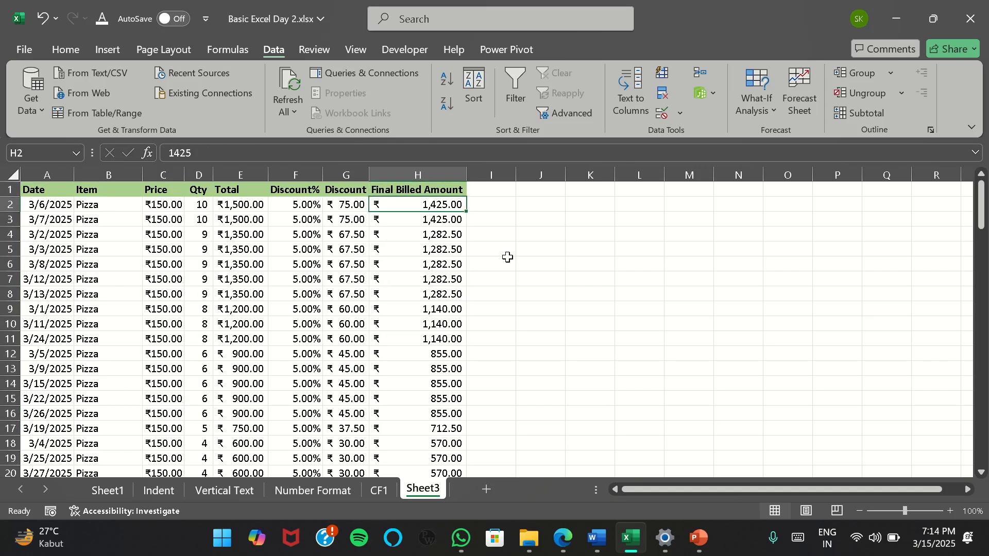
pyautogui.press('Down')
pyautogui.press('Up')
pyautogui.press('Up')
pyautogui.press('Down')
pyautogui.press('Down')
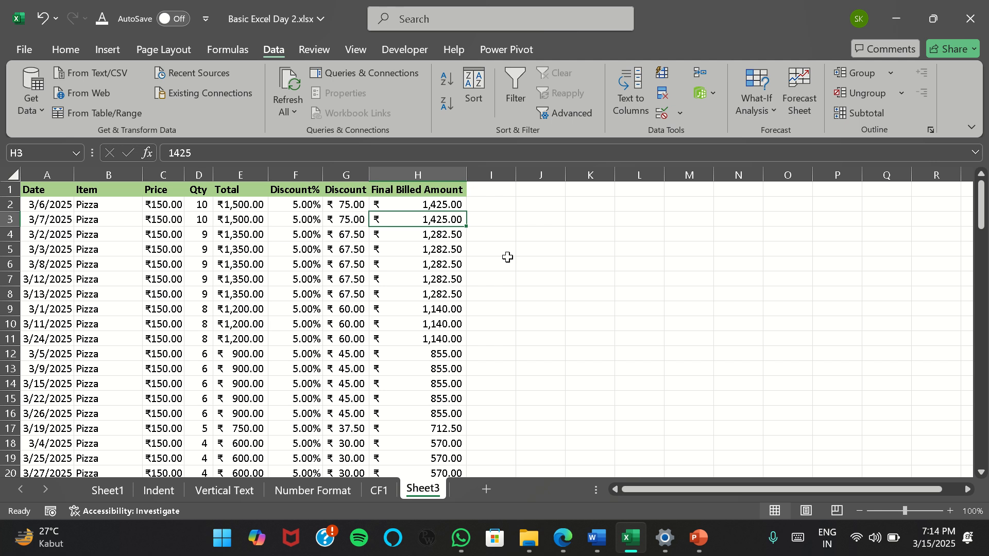
pyautogui.press('Up')
pyautogui.hotkey('ctrl', 'shift', 'Down')
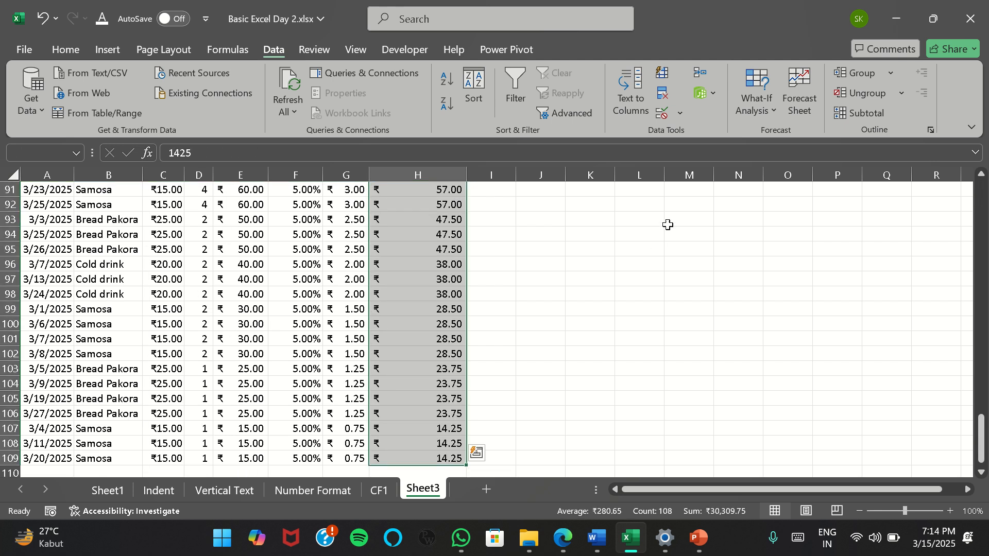
pyautogui.click(438, 249)
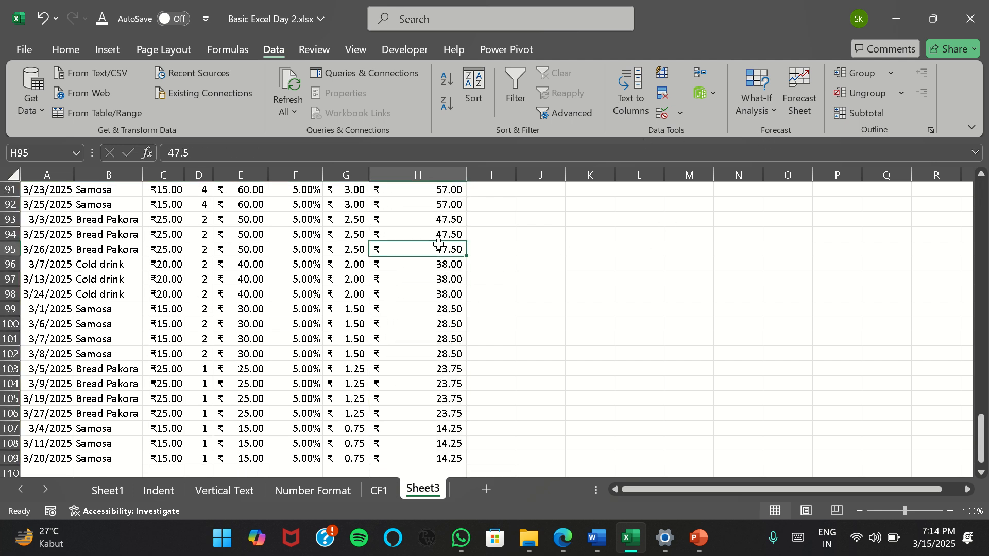
pyautogui.hotkey('ctrl', 'Up')
pyautogui.press('Down')
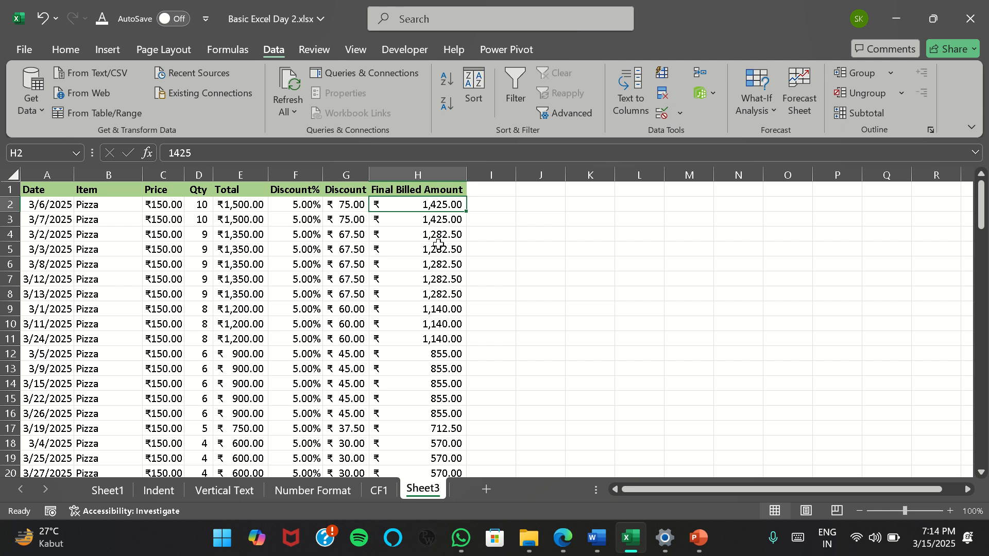
pyautogui.press('Down')
pyautogui.press('Down')
pyautogui.press('Down')
pyautogui.press('Down')
pyautogui.press('Down')
pyautogui.press('Down')
pyautogui.press('Down')
pyautogui.press('Down')
pyautogui.press('Up')
pyautogui.press('Up')
pyautogui.press('Up')
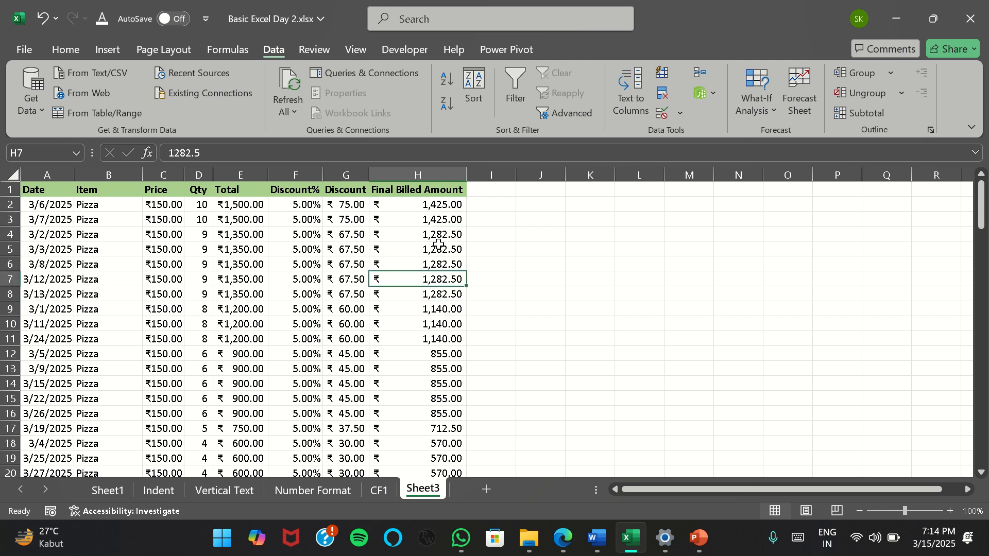
pyautogui.press('Up')
pyautogui.press('Up')
pyautogui.press('Up')
pyautogui.press('Up')
pyautogui.press('Up')
pyautogui.press('Up')
pyautogui.press('Down')
# Examine the price, quantity, total and discount values behind the highest billed amounts in the first rows
pyautogui.press('Left')
pyautogui.press('Left')
pyautogui.press('Left')
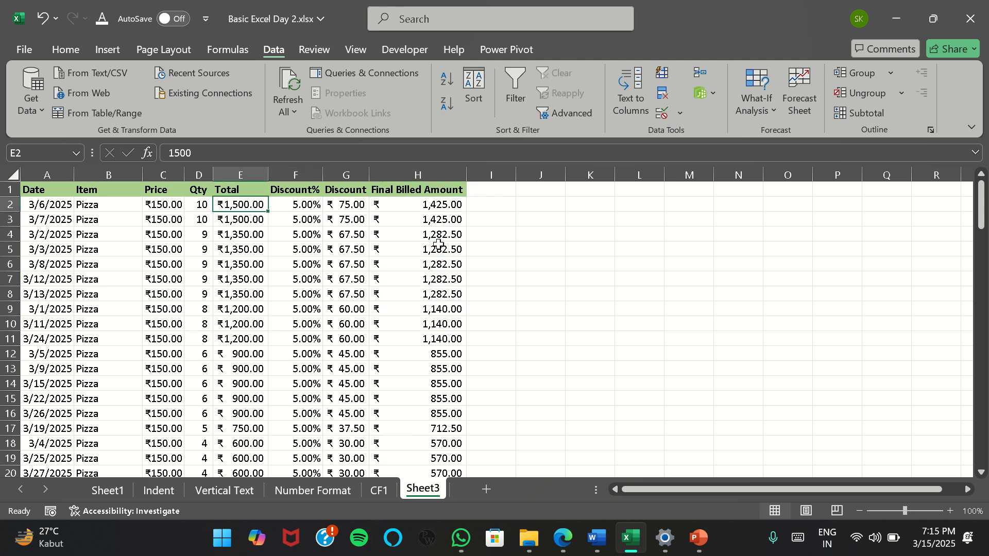
pyautogui.press('Right')
pyautogui.press('Right')
pyautogui.press('Left')
pyautogui.press('Left')
pyautogui.press('Left')
pyautogui.press('Left')
pyautogui.press('Right')
pyautogui.press('Right')
pyautogui.press('Right')
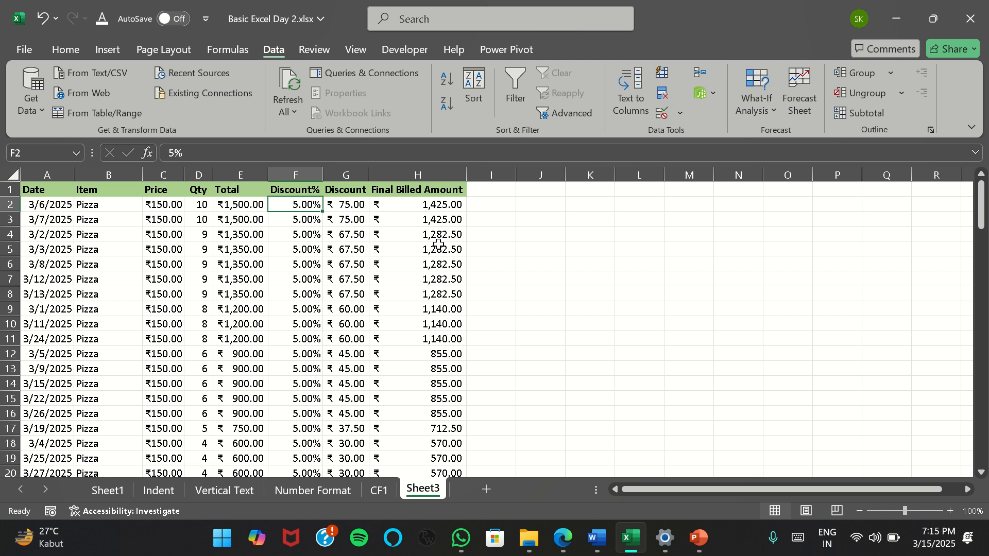
pyautogui.press('Right')
pyautogui.press('Right')
pyautogui.press('Down')
pyautogui.press('Down')
pyautogui.press('Up')
pyautogui.press('Up')
pyautogui.press('Down')
pyautogui.press('Left')
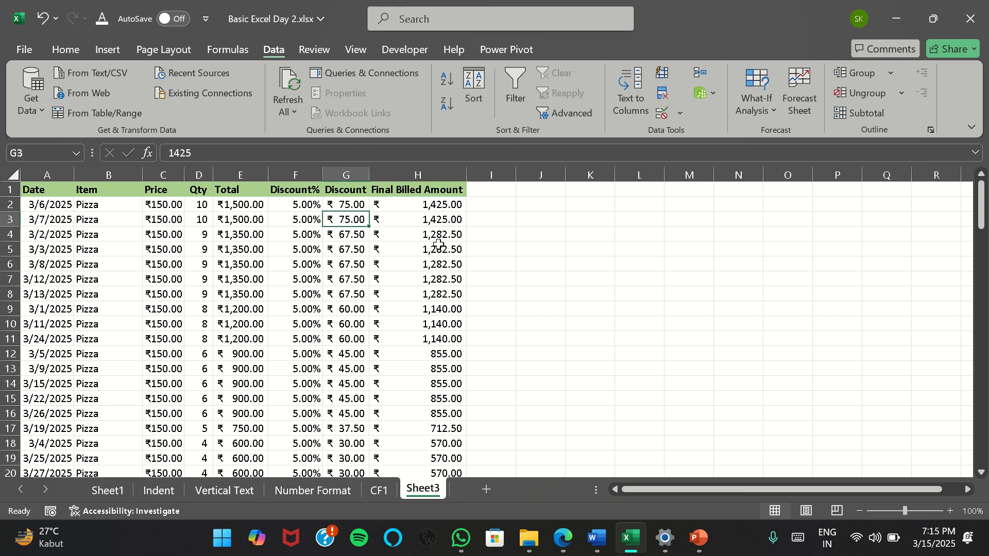
pyautogui.press('Left')
pyautogui.press('Left')
pyautogui.press('Left')
pyautogui.press('Left')
pyautogui.press('Up')
pyautogui.press('Right')
pyautogui.press('Right')
pyautogui.press('Right')
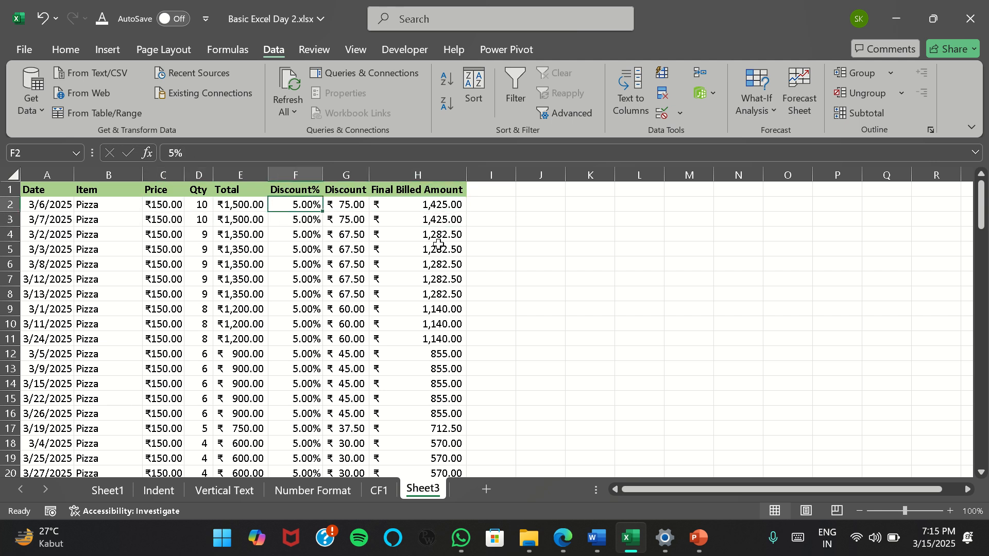
pyautogui.press('Right')
pyautogui.press('Right')
pyautogui.press('Right')
pyautogui.press('Left')
pyautogui.press('Left')
pyautogui.press('Left')
pyautogui.press('Left')
pyautogui.press('Left')
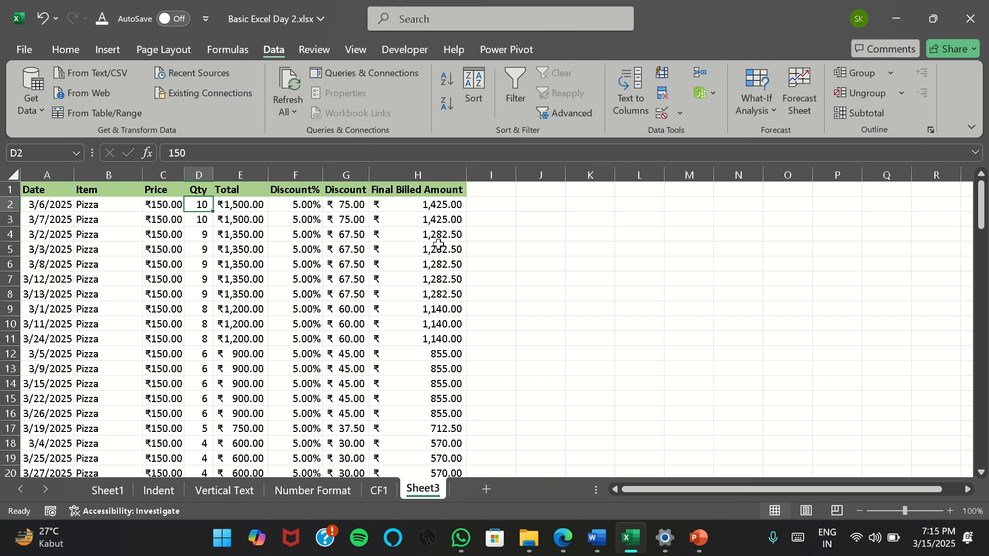
pyautogui.press('Right')
pyautogui.press('Right')
pyautogui.press('Right')
pyautogui.press('Right')
pyautogui.press('Right')
pyautogui.press('Left')
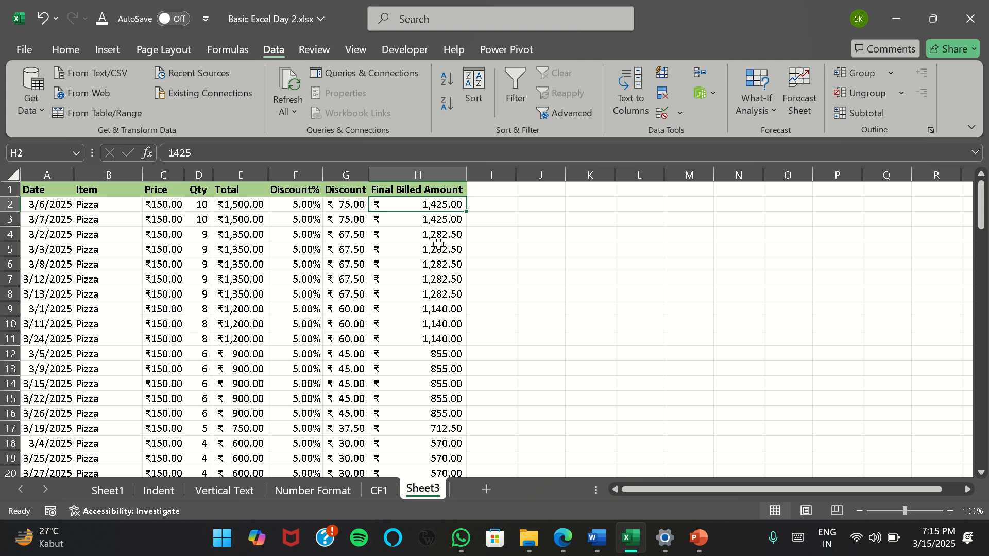
# Set the Final Billed Amount to 1450 in H2, 1385 in H4 and 1250 in H5
pyautogui.write('1450')
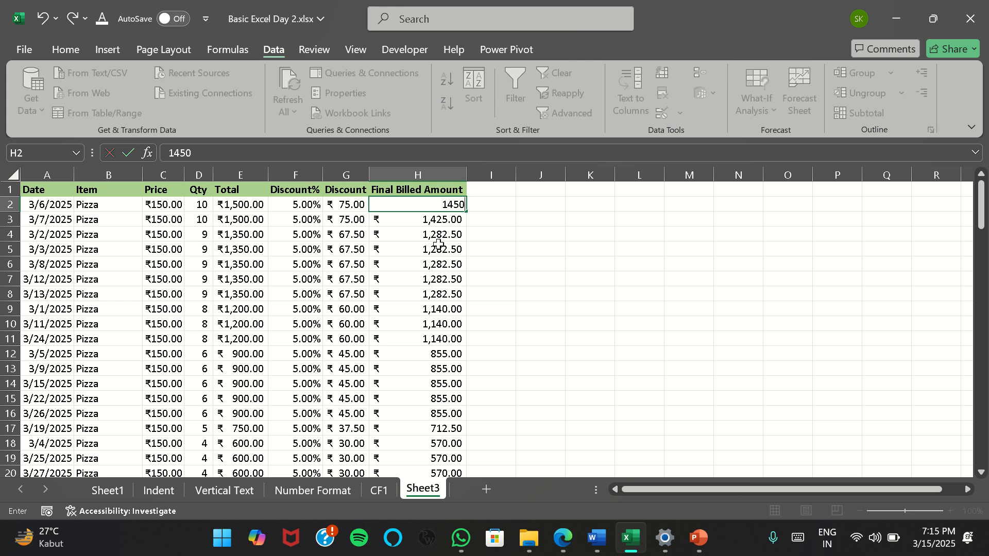
pyautogui.press('Return')
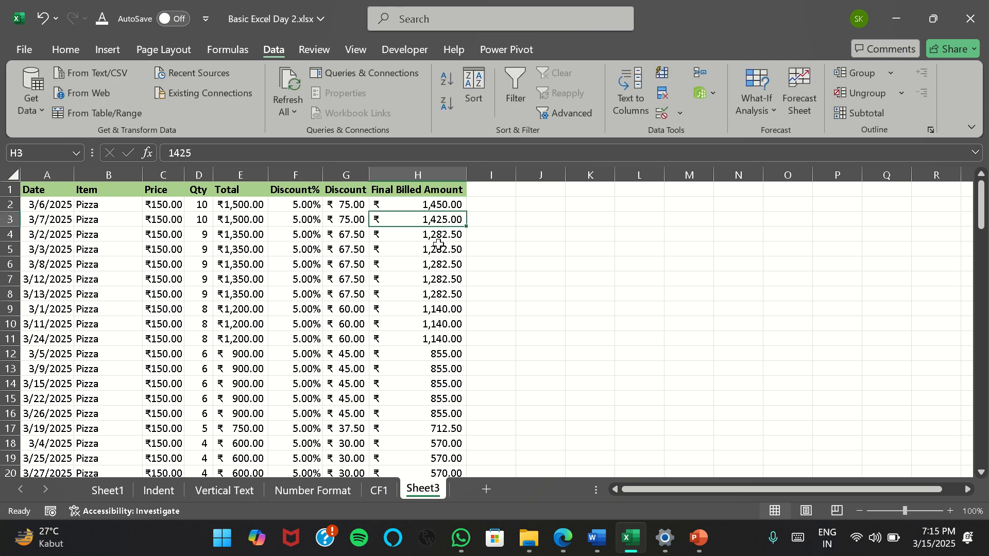
pyautogui.press('Down')
pyautogui.write('1385')
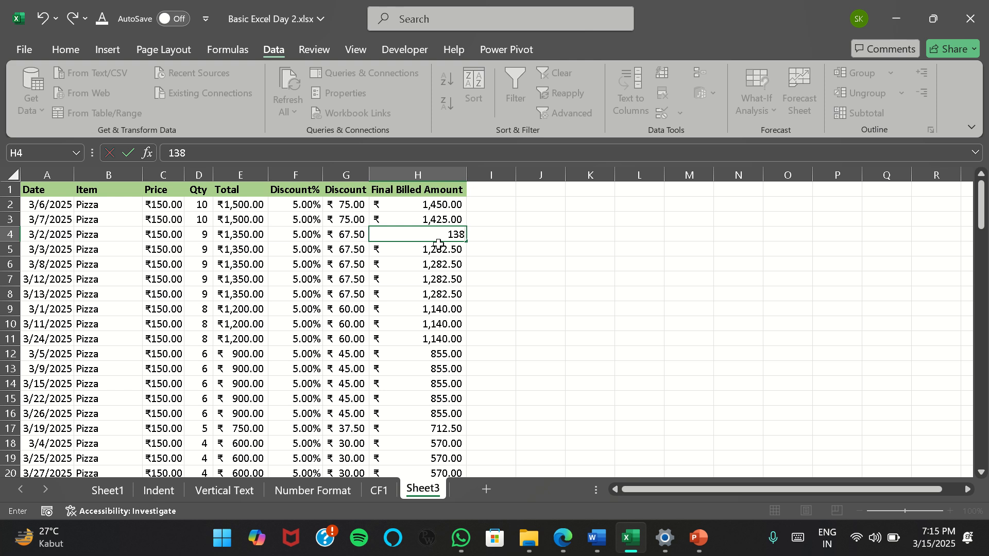
pyautogui.press('Return')
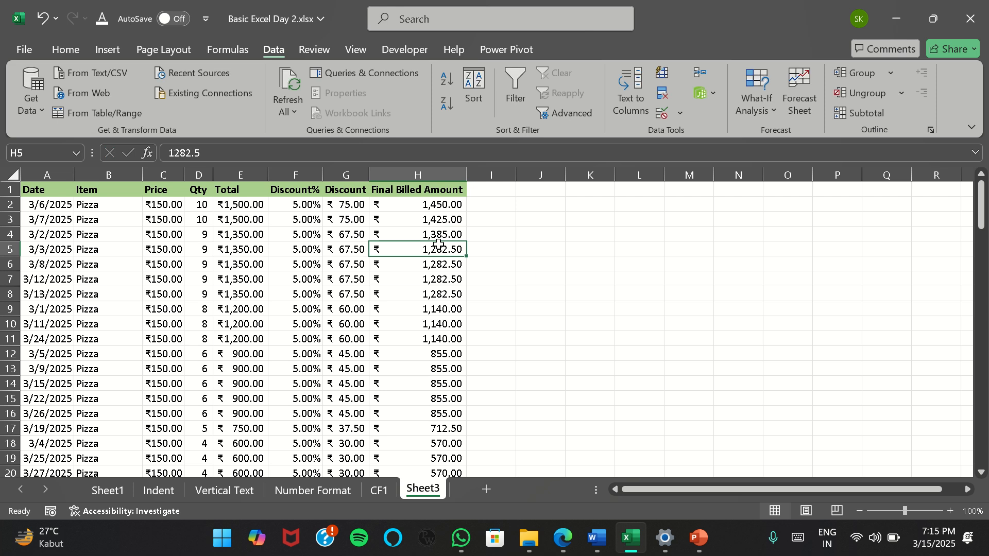
pyautogui.write('1250')
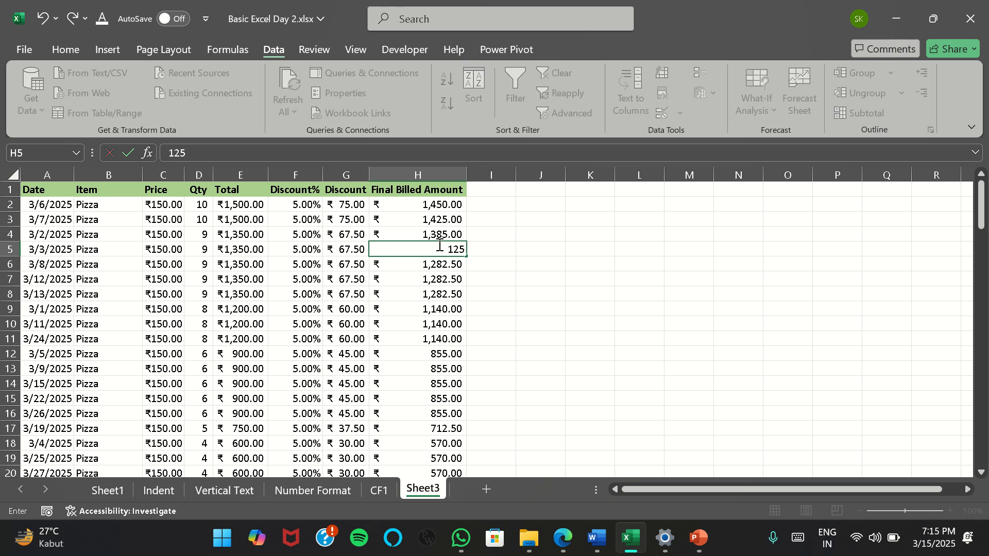
pyautogui.press('Return')
pyautogui.write('12')
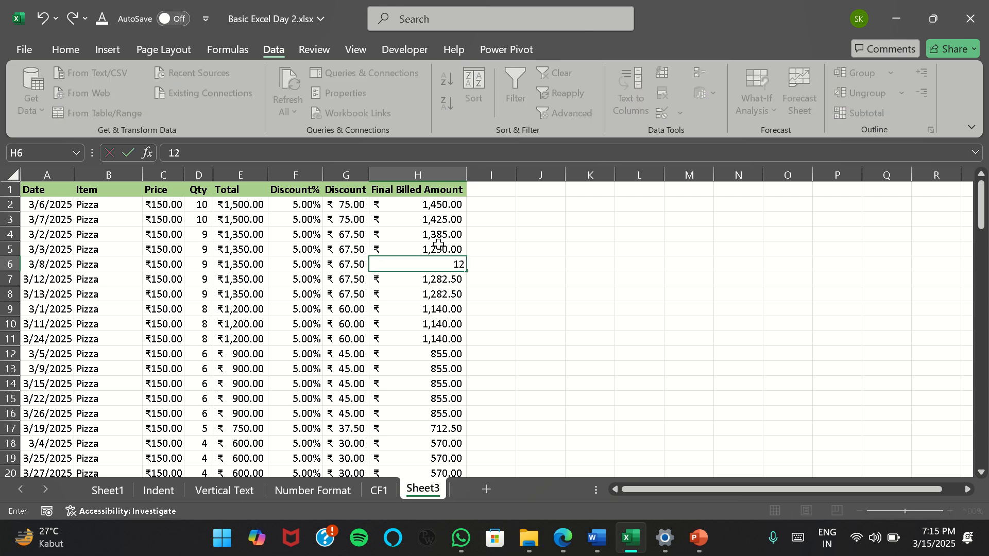
pyautogui.write('6')
pyautogui.press('Escape')
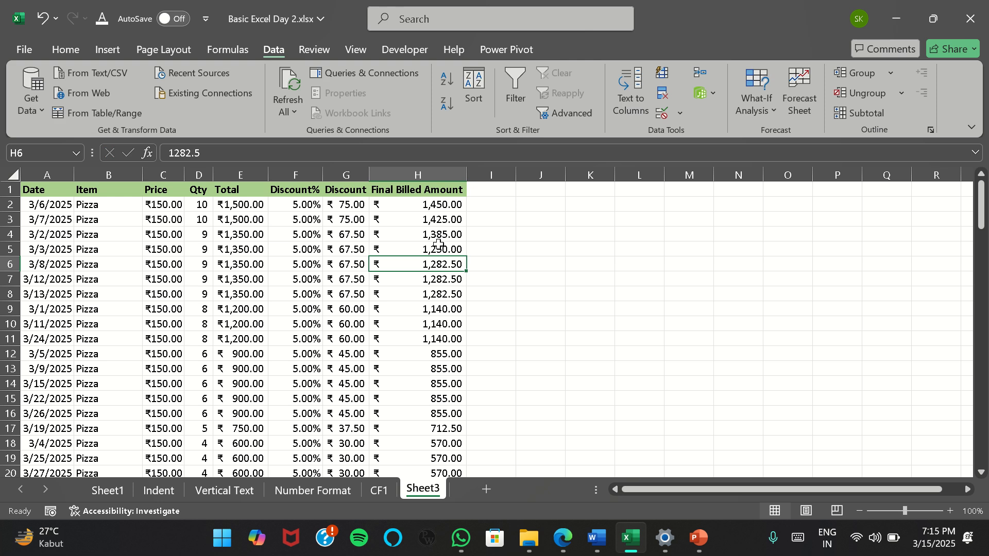
# Set the Final Billed Amount to 1225 in H6 and 1200 in H7
pyautogui.write('1225')
pyautogui.press('Return')
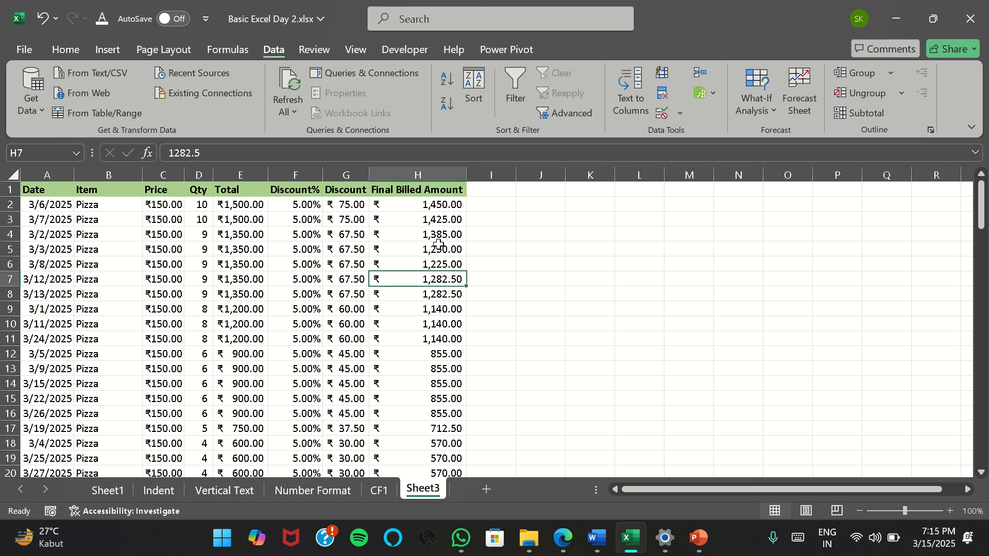
pyautogui.write('1200')
pyautogui.press('Return')
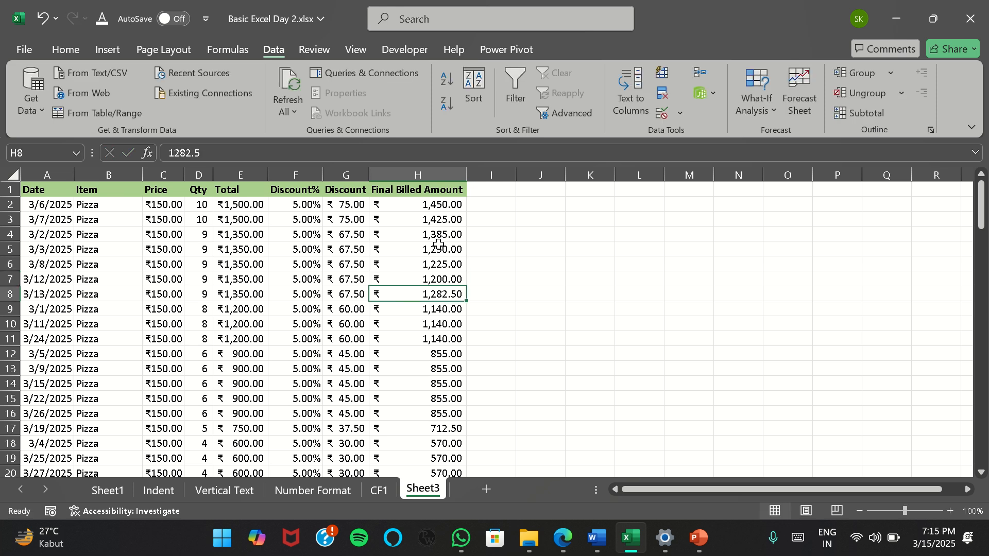
# Set the Final Billed Amount to 1996 in H8, 1886 in H9 and 1452 in H10
pyautogui.write('1,996')
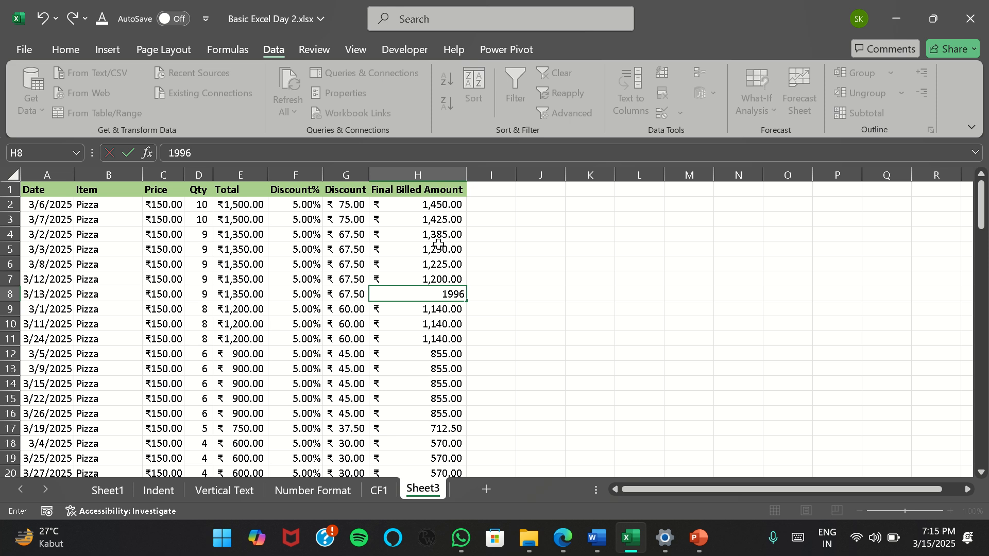
pyautogui.press('Return')
pyautogui.write('1886')
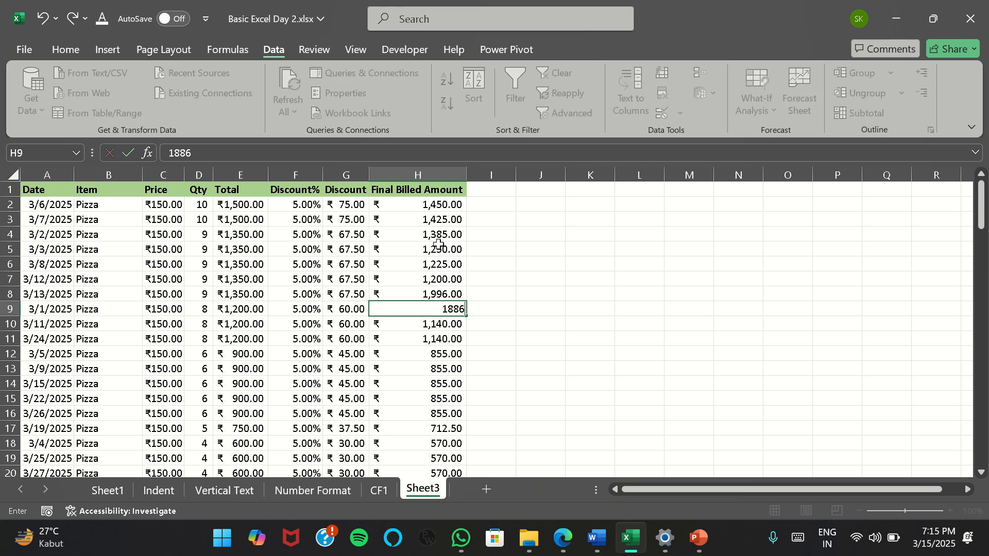
pyautogui.press('Return')
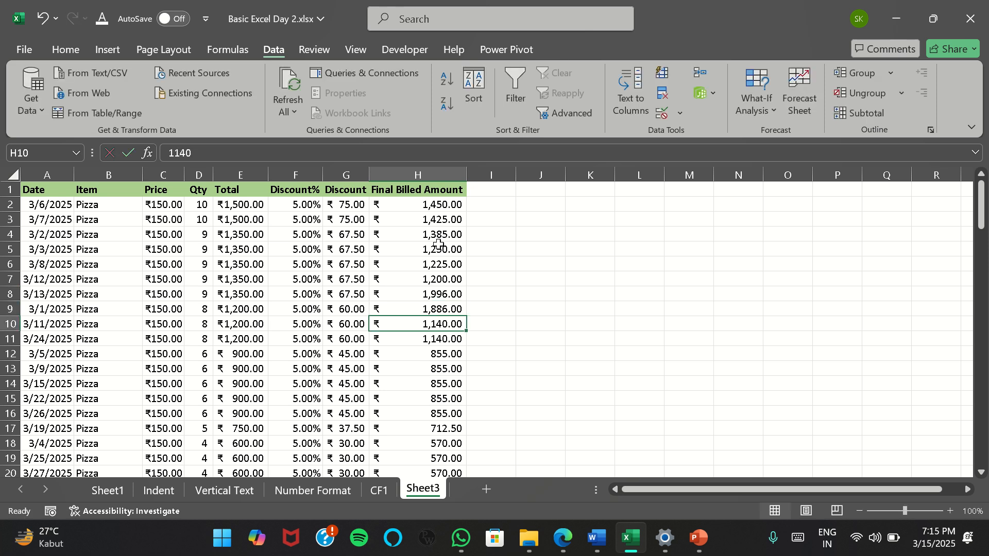
pyautogui.write('1452')
pyautogui.press('Return')
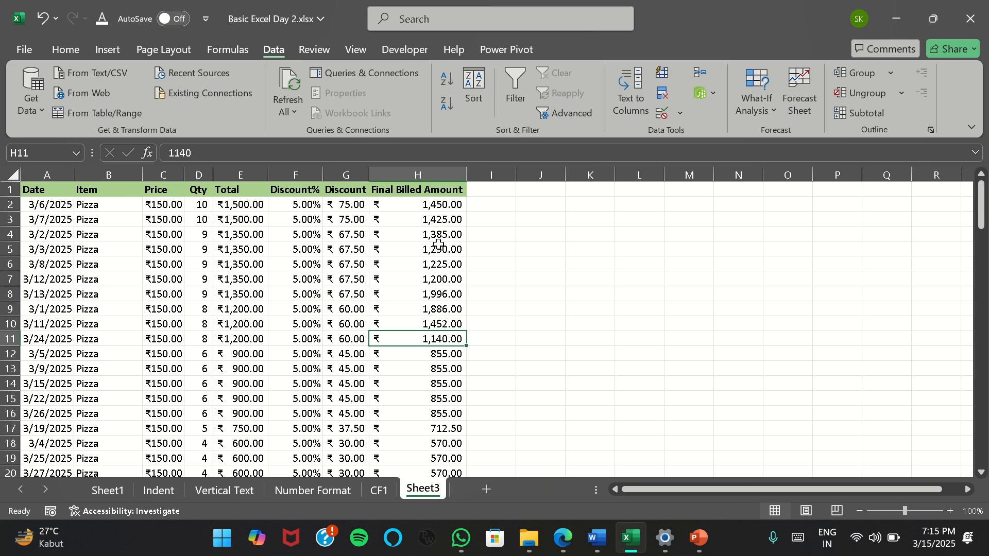
# Set the Final Billed Amount to 1000 in H12, 950 in H13 and 925 in H14
pyautogui.press('Return')
pyautogui.press('Return')
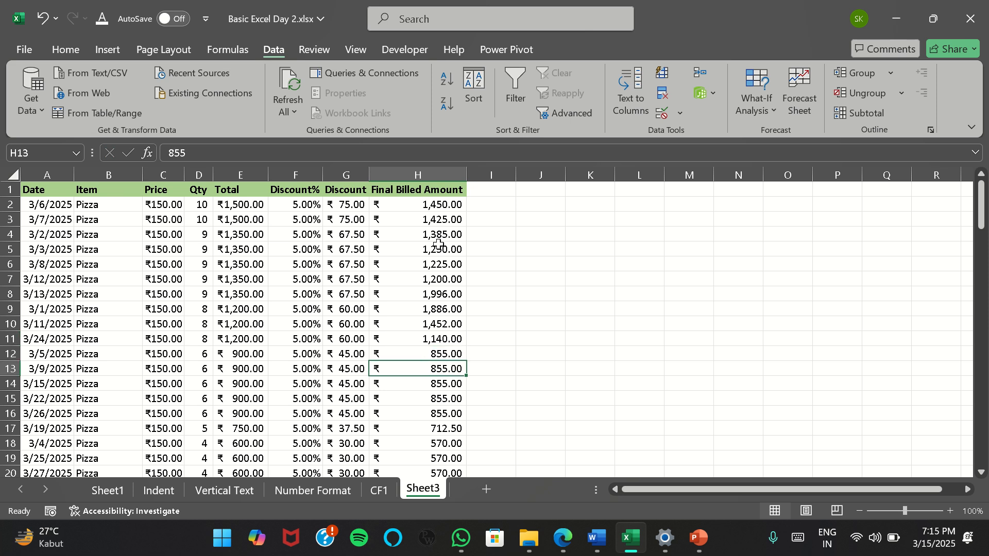
pyautogui.press('Up')
pyautogui.write('1000')
pyautogui.press('Return')
pyautogui.write('950')
pyautogui.press('Return')
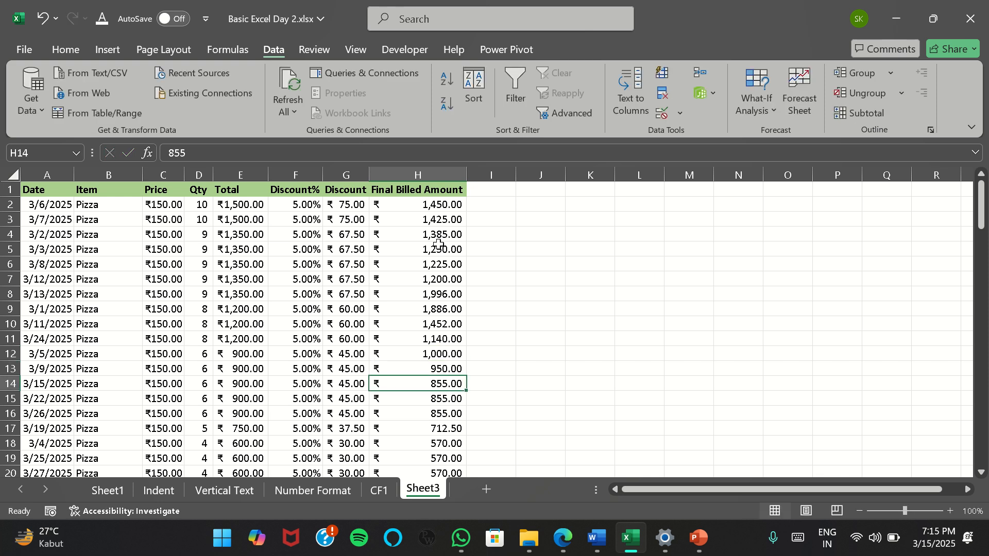
pyautogui.write('925')
pyautogui.press('Return')
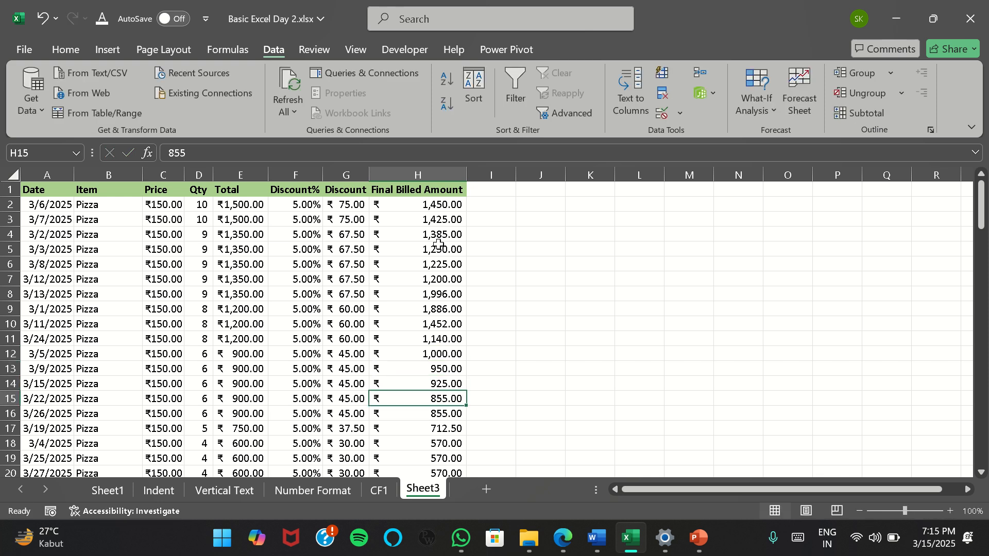
# Set the Final Billed Amount in H15 to 910
pyautogui.write('910')
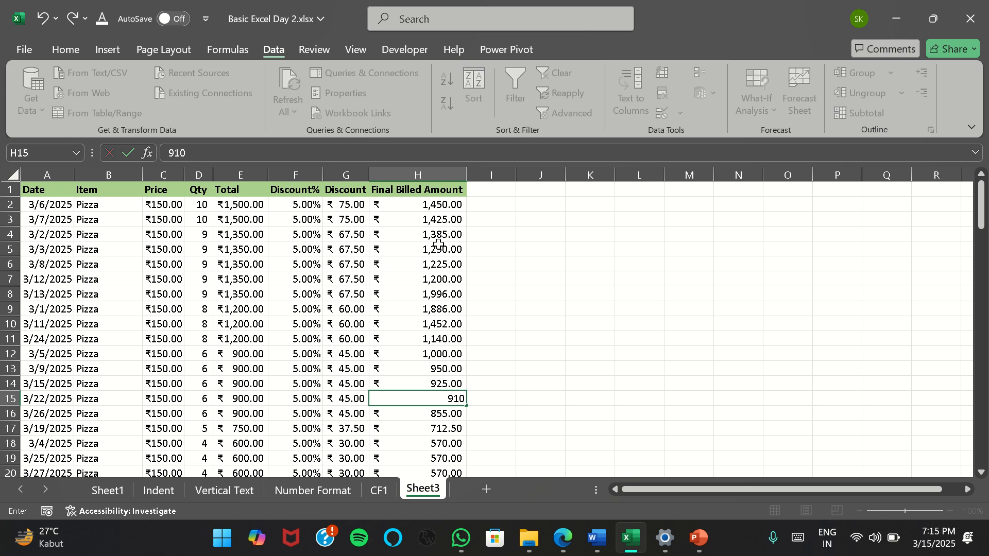
pyautogui.press('Return')
pyautogui.press('Return')
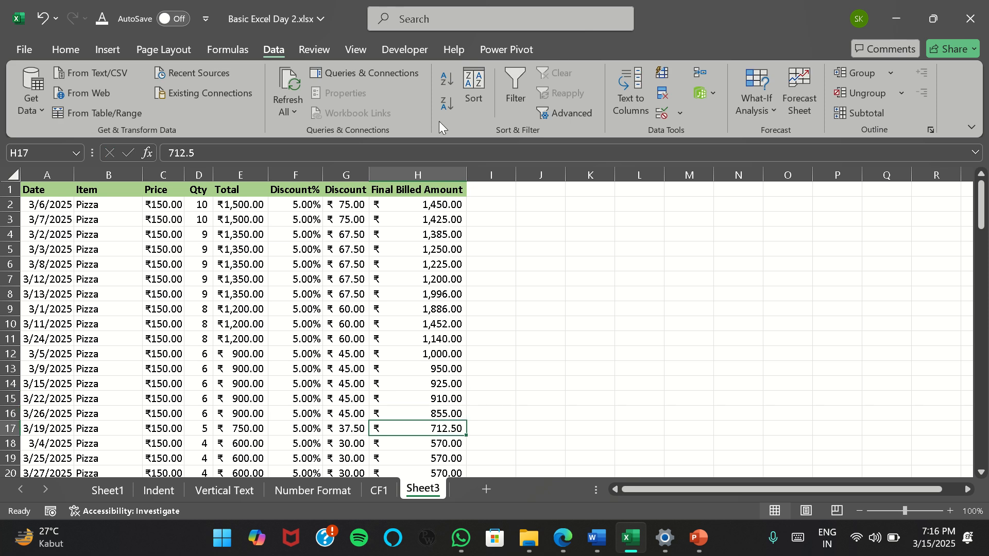
# Start a Top 10 Items conditional formatting rule on the Final Billed Amount values in H2:H109
pyautogui.click(441, 204)
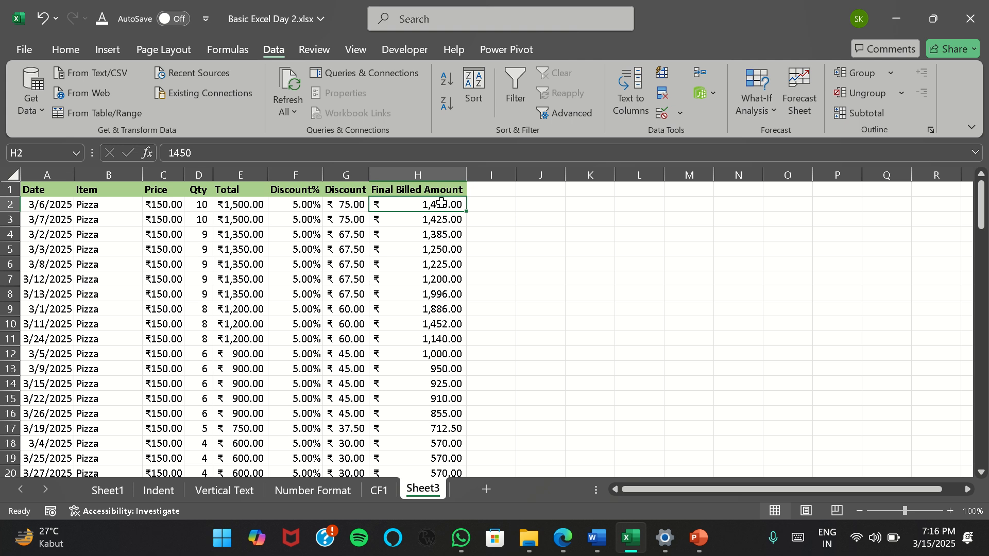
pyautogui.hotkey('ctrl', 'shift', 'Down')
pyautogui.hotkey('ctrl', 'Up')
pyautogui.press('Down')
pyautogui.hotkey('ctrl', 'shift', 'Down')
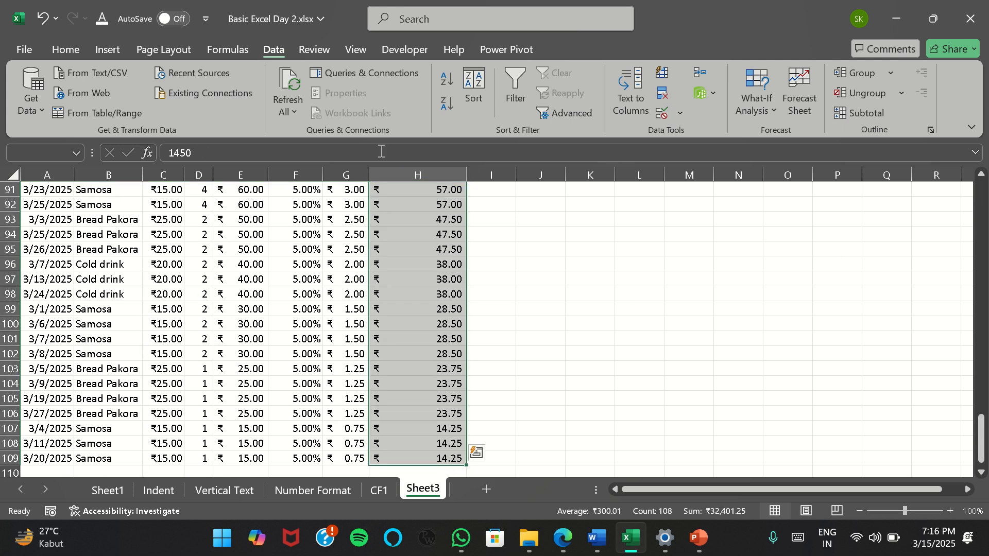
pyautogui.scroll(20, 423, 211)
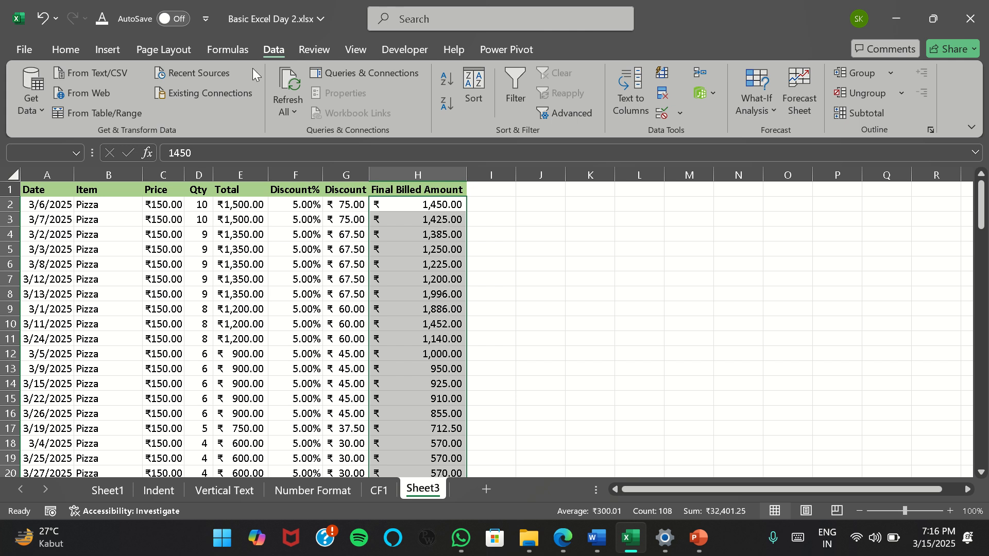
pyautogui.click(61, 50)
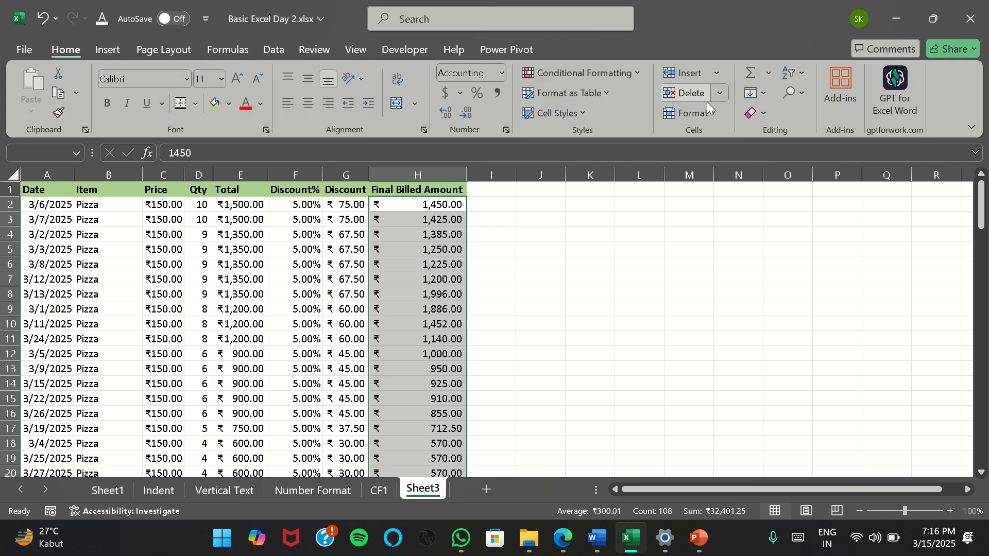
pyautogui.click(582, 72)
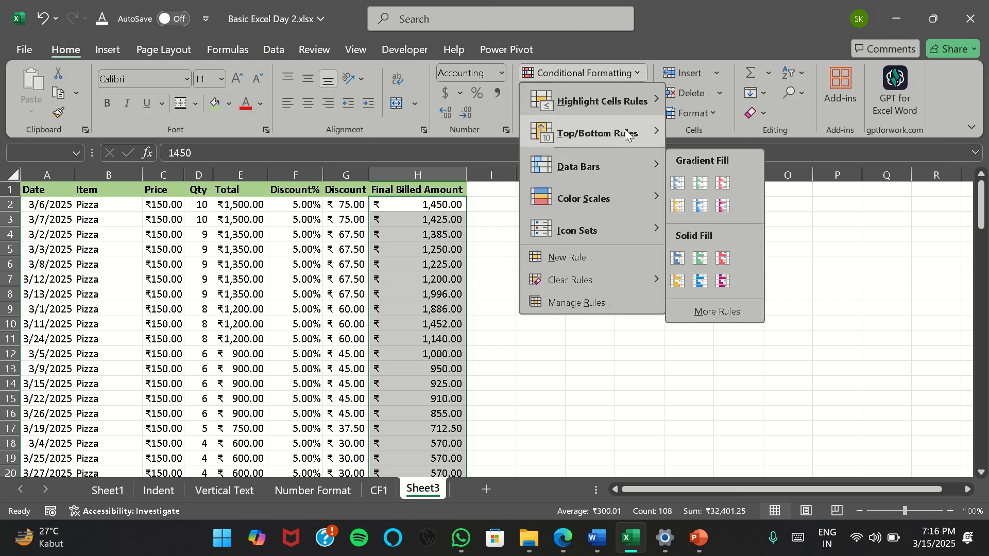
pyautogui.moveTo(625, 129)
pyautogui.click(741, 131)
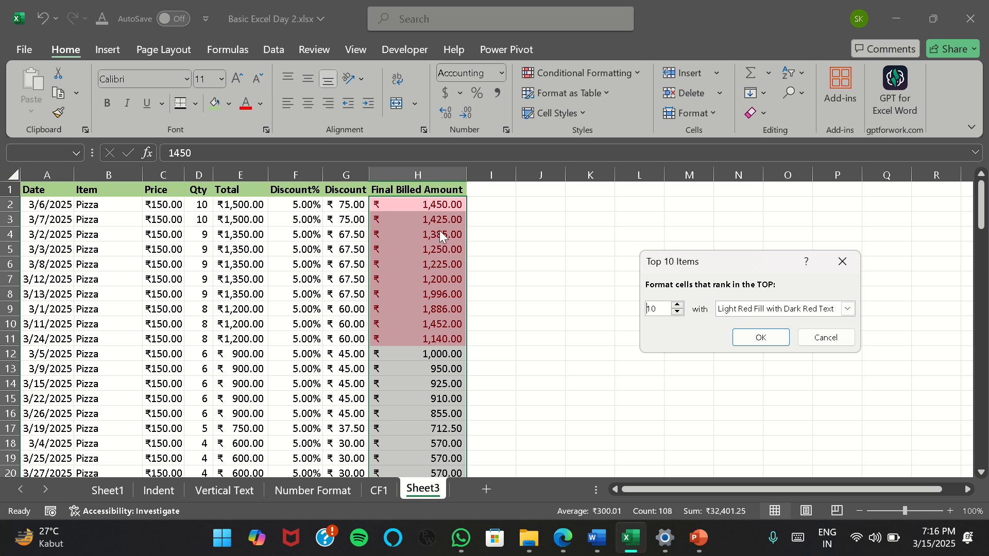
# Apply Green Fill with Dark Green Text to the top 3 ranked Final Billed Amounts
pyautogui.click(847, 308)
pyautogui.click(807, 345)
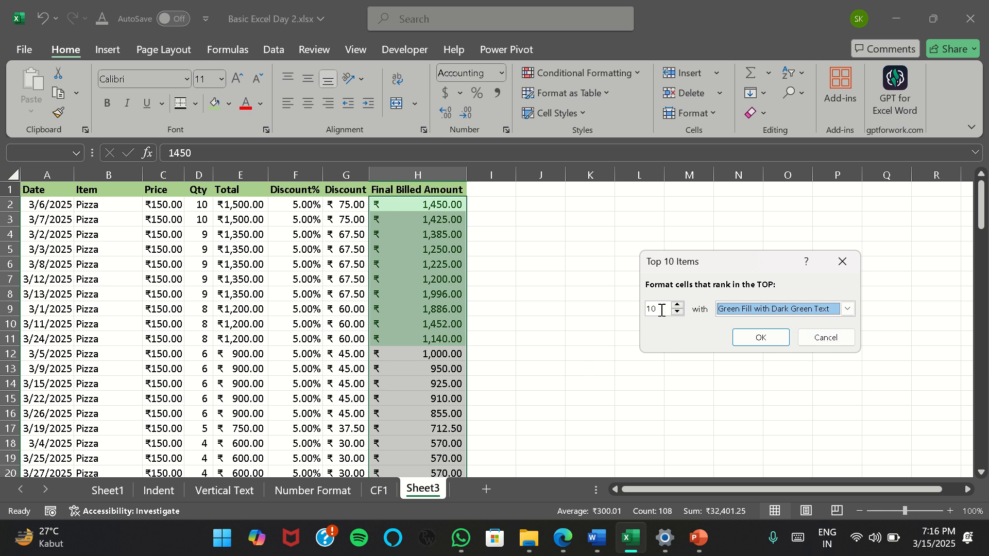
pyautogui.hotkey('shift', 'Tab')
pyautogui.write('3')
pyautogui.press('Return')
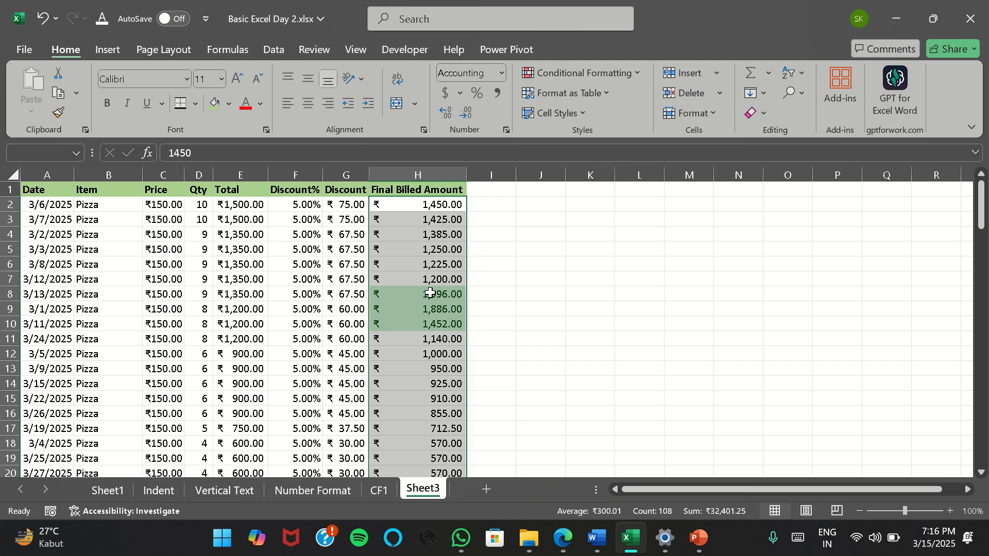
# Sort the sales table by Final Billed Amount from largest to smallest
pyautogui.moveTo(432, 294); pyautogui.dragTo(441, 326)
pyautogui.click(423, 205)
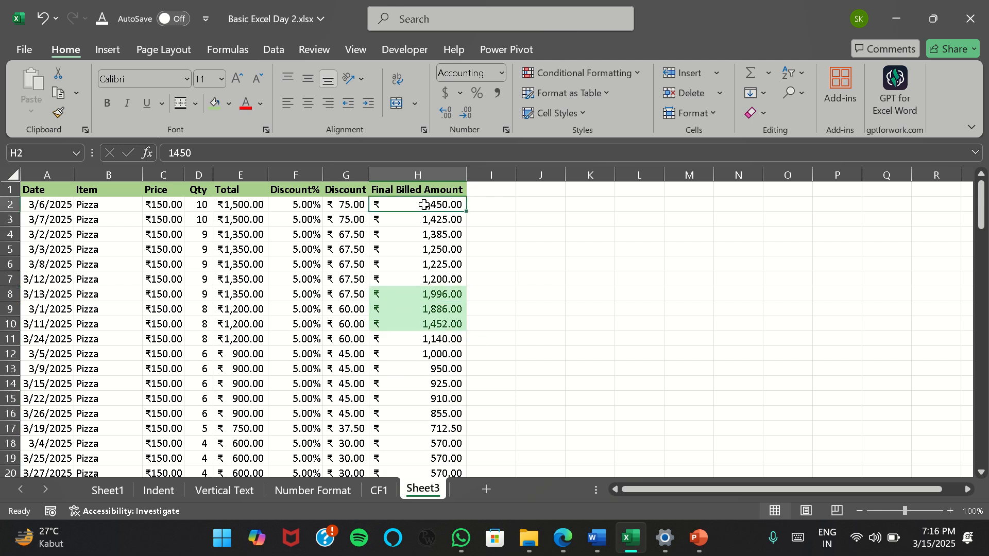
pyautogui.click(277, 47)
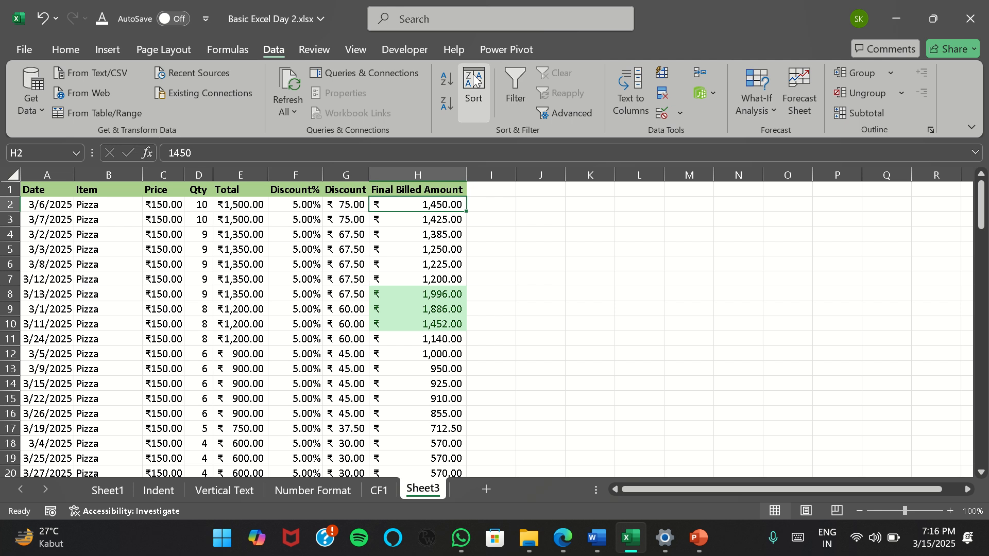
pyautogui.click(447, 103)
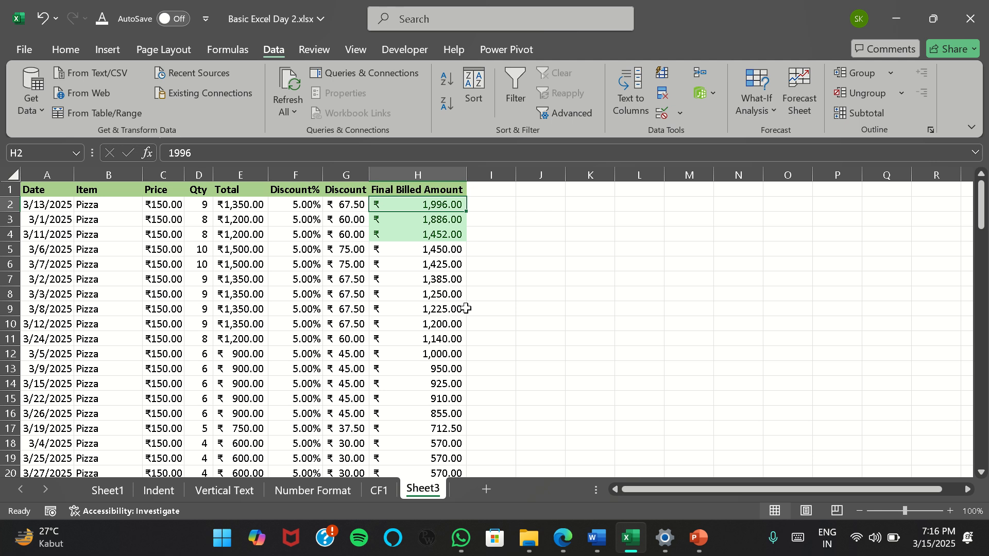
pyautogui.moveTo(438, 247); pyautogui.dragTo(441, 309)
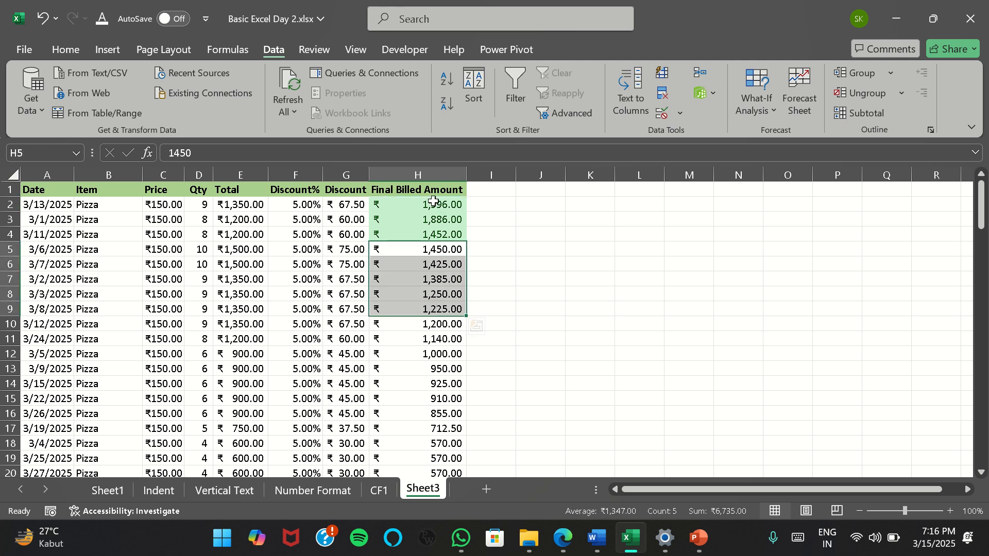
pyautogui.moveTo(433, 202); pyautogui.dragTo(446, 355)
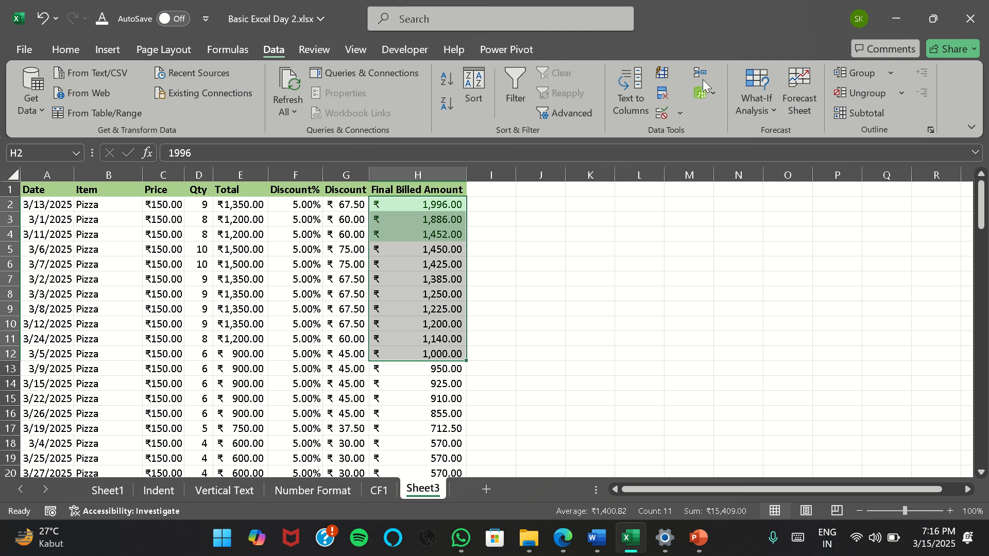
pyautogui.click(66, 49)
pyautogui.click(623, 73)
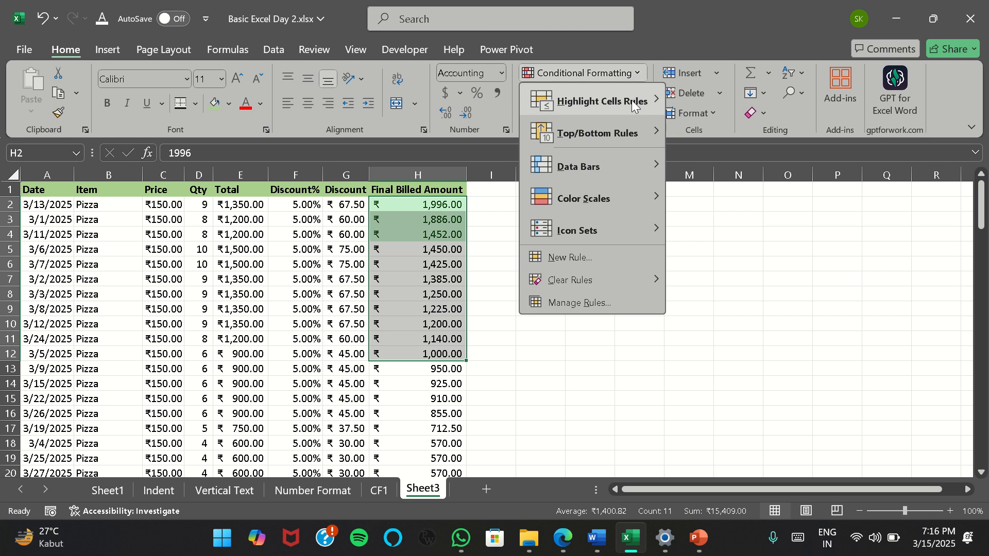
pyautogui.moveTo(634, 134)
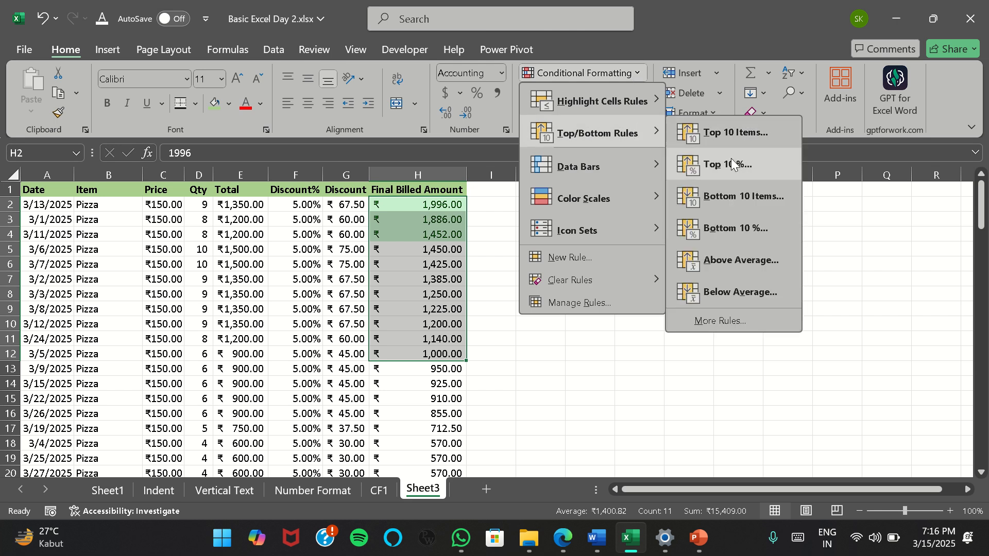
pyautogui.click(457, 338)
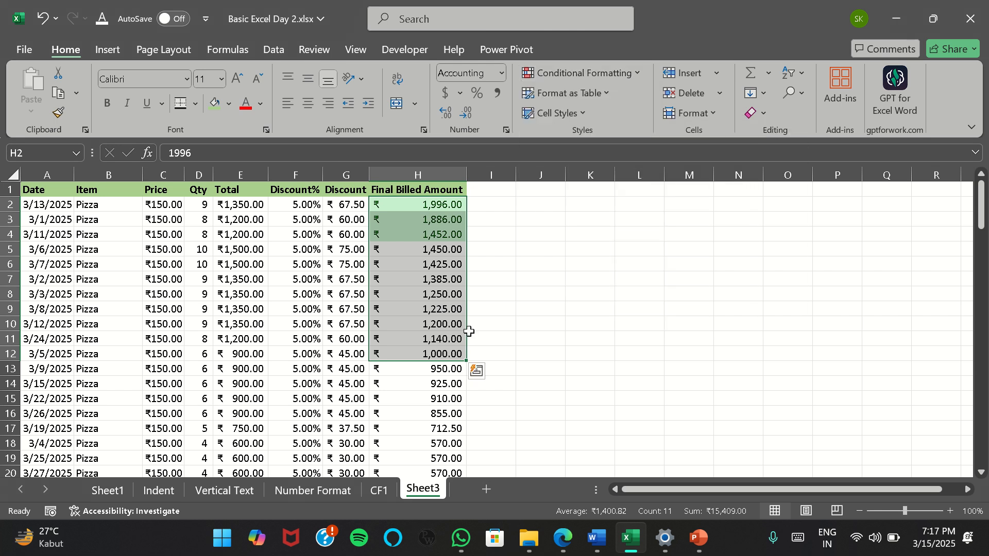
# Select the Final Billed Amount values from H2 to the last row to check how many entries there are
pyautogui.hotkey('ctrl', 'shift', 'Down')
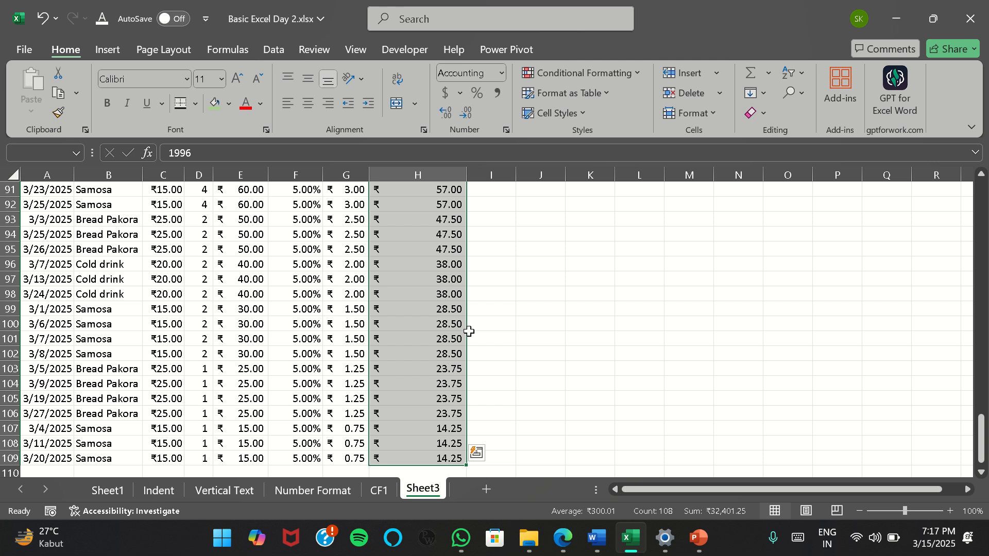
pyautogui.hotkey('ctrl', 'Up')
pyautogui.press('Down')
pyautogui.hotkey('ctrl', 'shift', 'Down')
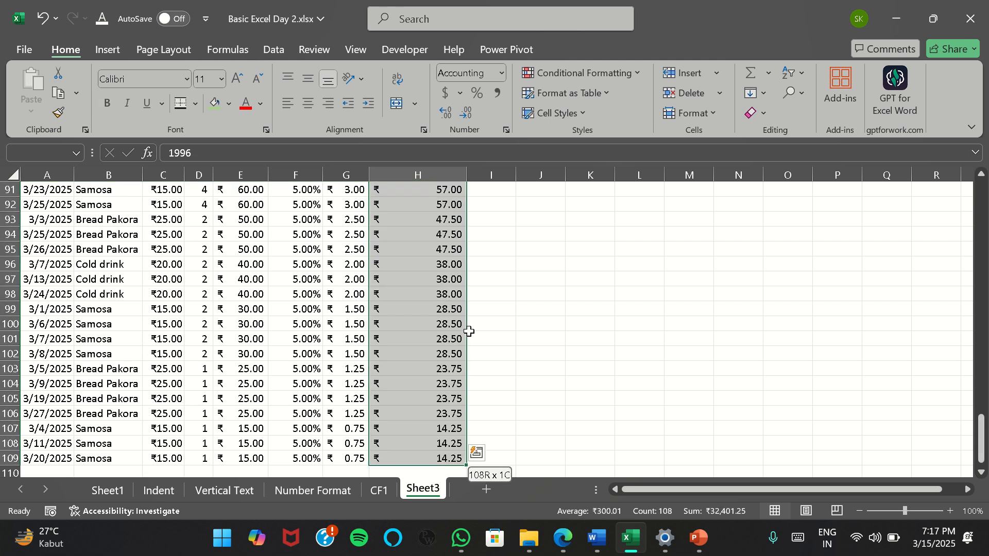
pyautogui.hotkey('ctrl', 'Up')
pyautogui.press('Down')
pyautogui.hotkey('ctrl', 'shift', 'Down')
pyautogui.hotkey('ctrl', 'Up')
pyautogui.press('Down')
# Enter the entry count 108 in cell J2 beside the table
pyautogui.press('Right')
pyautogui.press('Right')
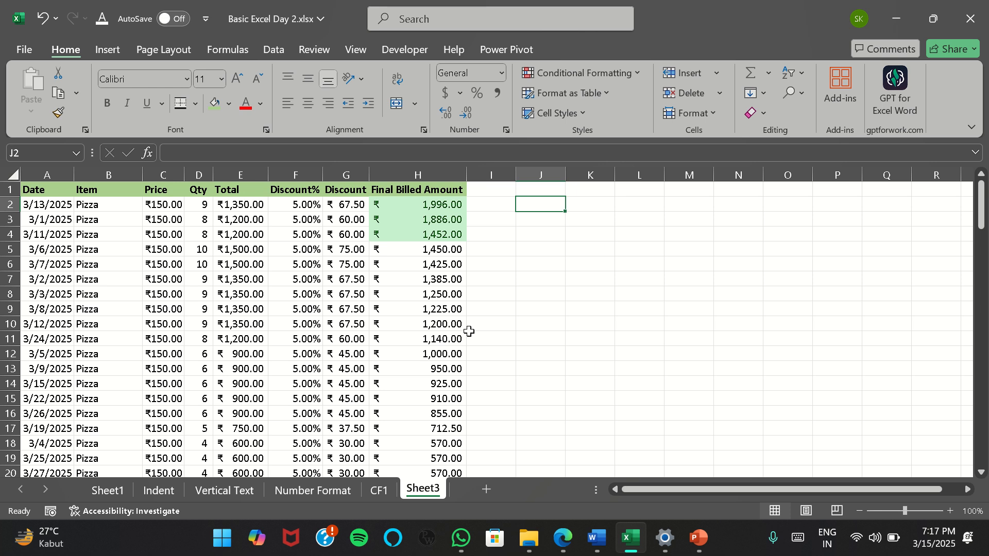
pyautogui.write('108')
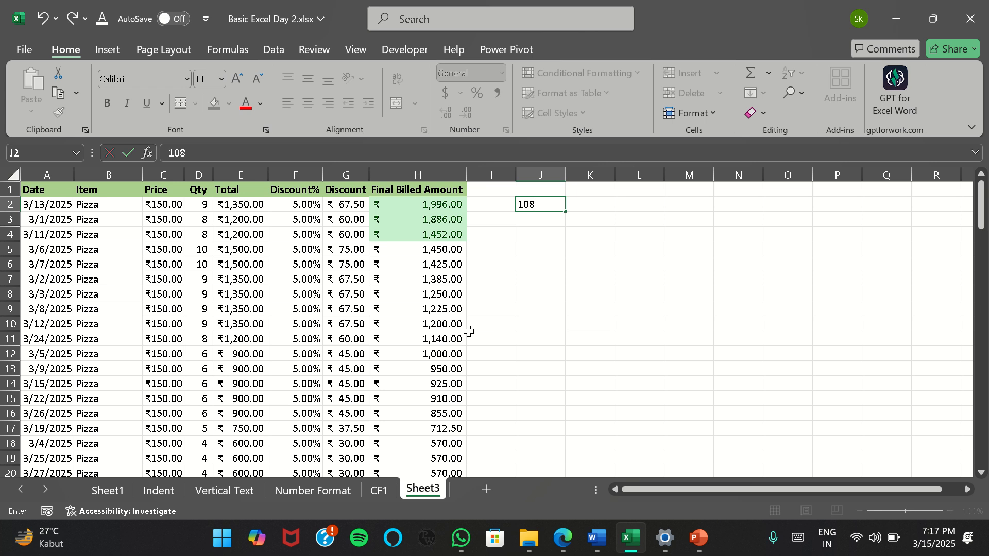
pyautogui.press('Return')
# Enter the formula =10% in cell J3
pyautogui.write('=')
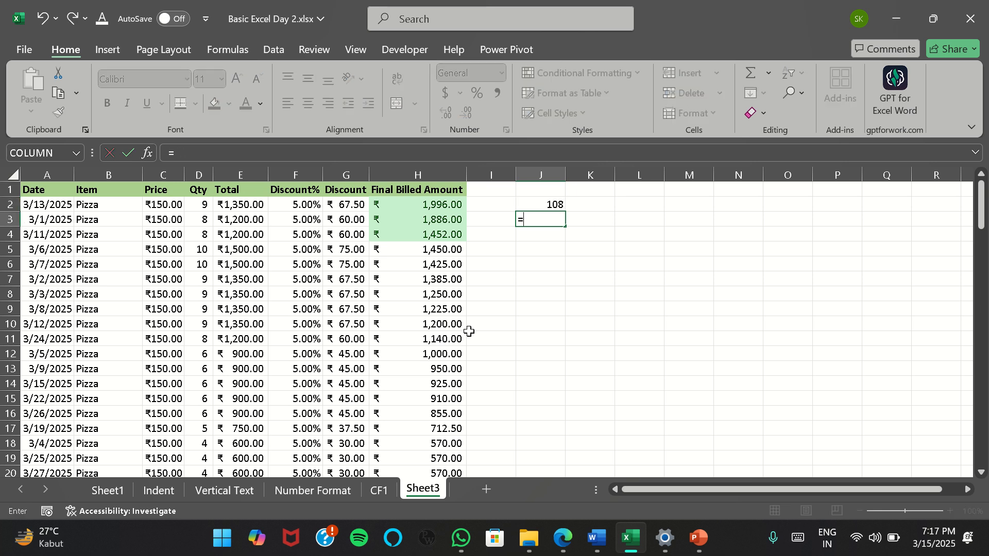
pyautogui.write('10%')
pyautogui.press('Up')
pyautogui.press('Down')
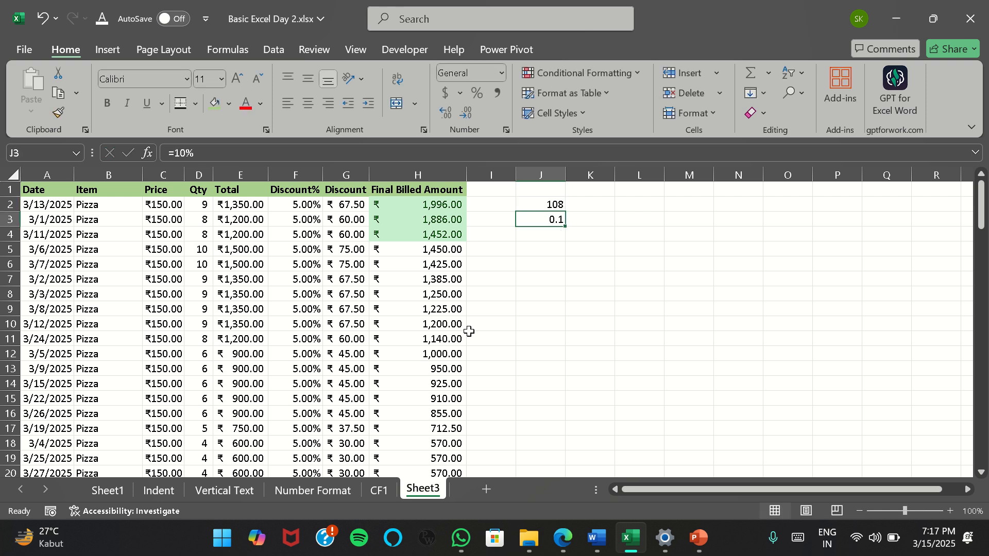
pyautogui.write('=10%*')
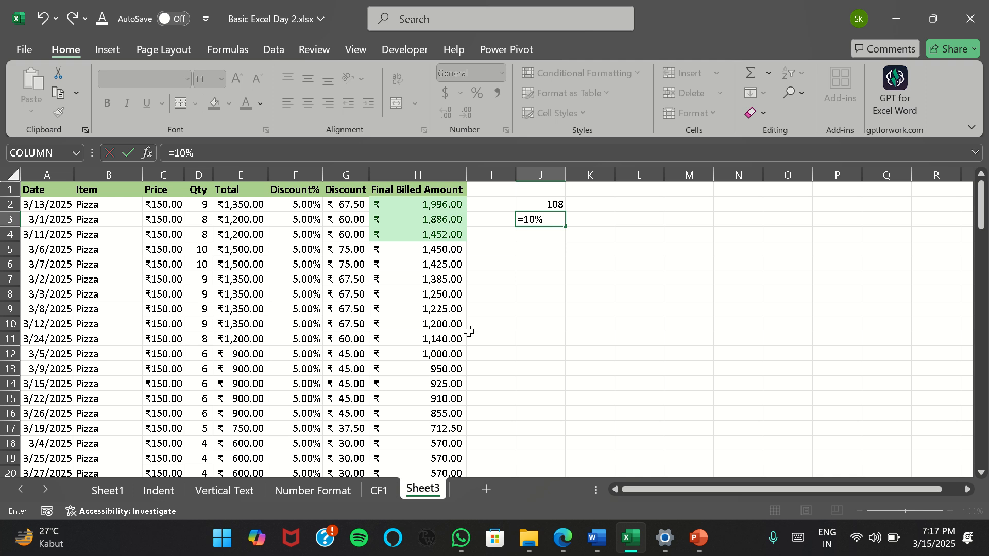
# Calculate 10% of the entry count in J3 with the formula =10%*J2
pyautogui.click(551, 203)
pyautogui.press('Return')
pyautogui.press('Up')
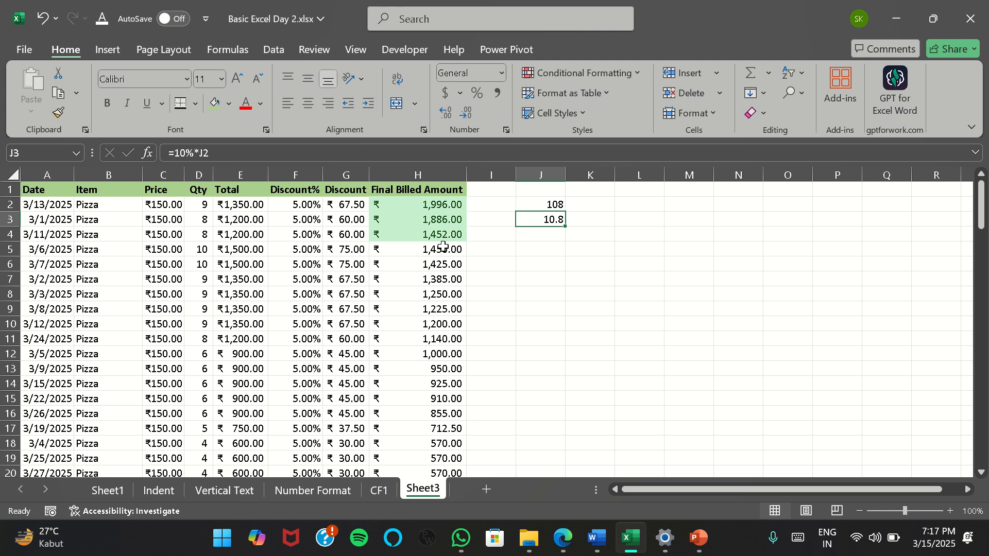
# Apply a Top 10% rule with Green Fill with Dark Green Text to the Final Billed Amounts in H2:H109
pyautogui.click(432, 205)
pyautogui.hotkey('ctrl', 'shift', 'Down')
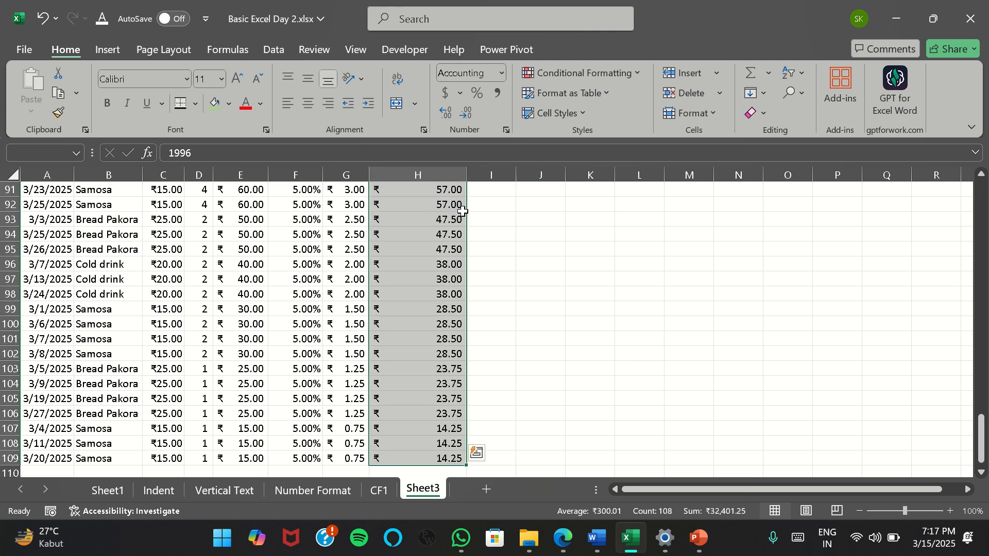
pyautogui.click(640, 72)
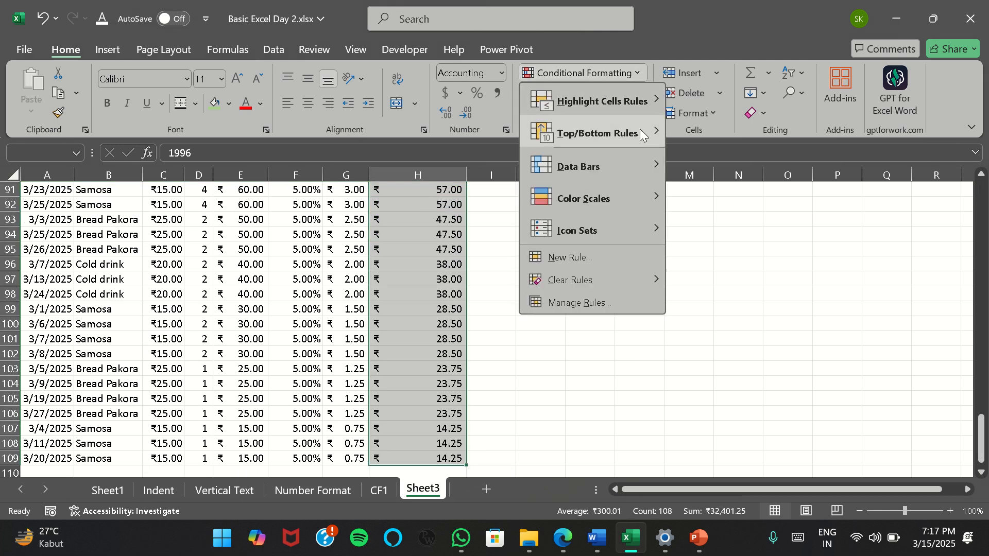
pyautogui.moveTo(640, 131)
pyautogui.click(729, 164)
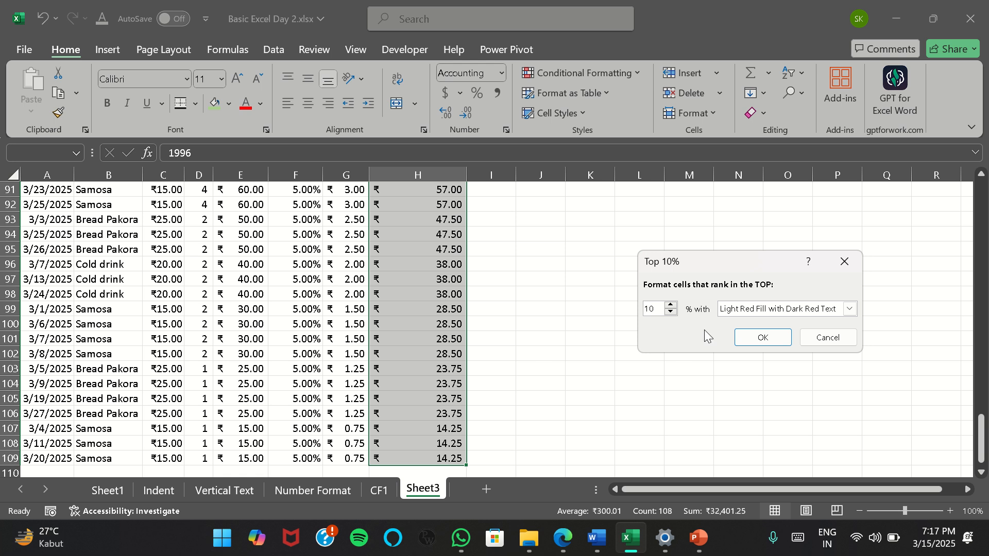
pyautogui.click(850, 309)
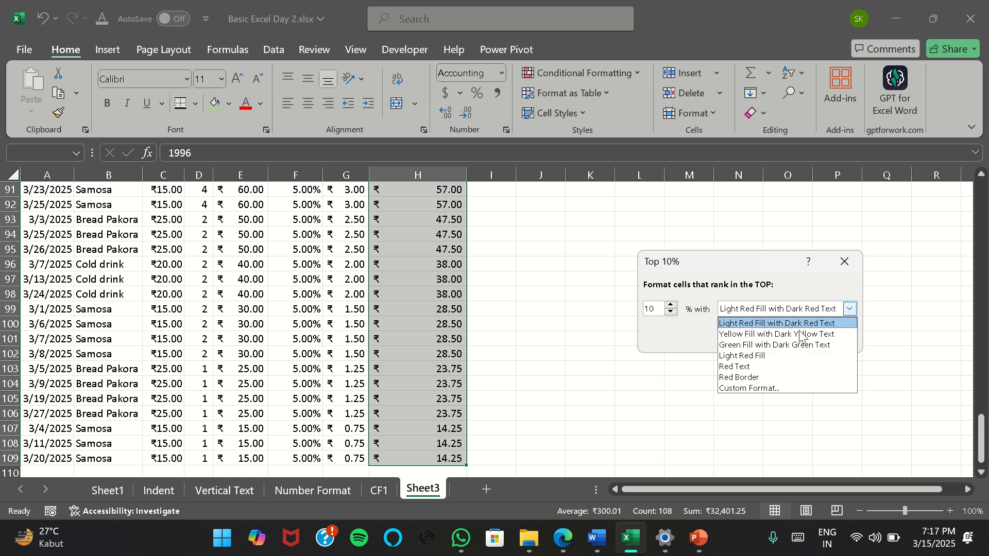
pyautogui.click(790, 344)
pyautogui.click(760, 335)
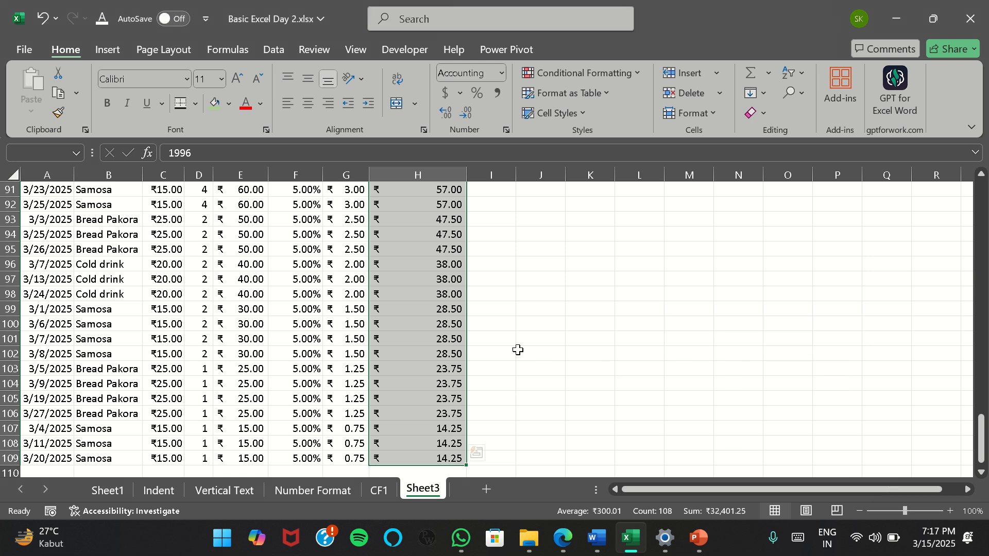
pyautogui.scroll(20, 418, 317)
pyautogui.scroll(2, 418, 316)
pyautogui.moveTo(424, 208); pyautogui.dragTo(428, 340)
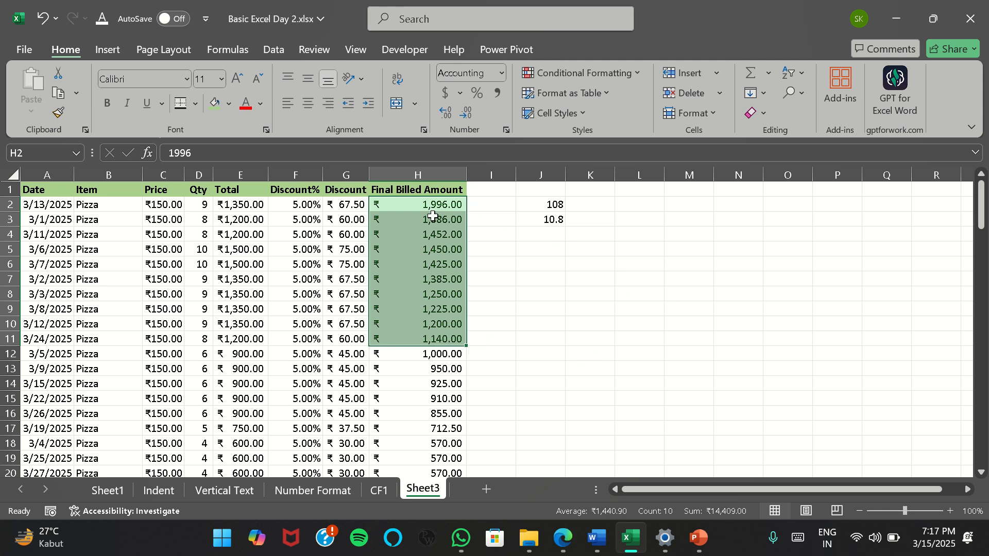
# Apply a top 5% rule with Light Red Fill with Dark Red Text to the Final Billed Amounts in H2:H11
pyautogui.moveTo(432, 216); pyautogui.dragTo(406, 338)
pyautogui.click(634, 73)
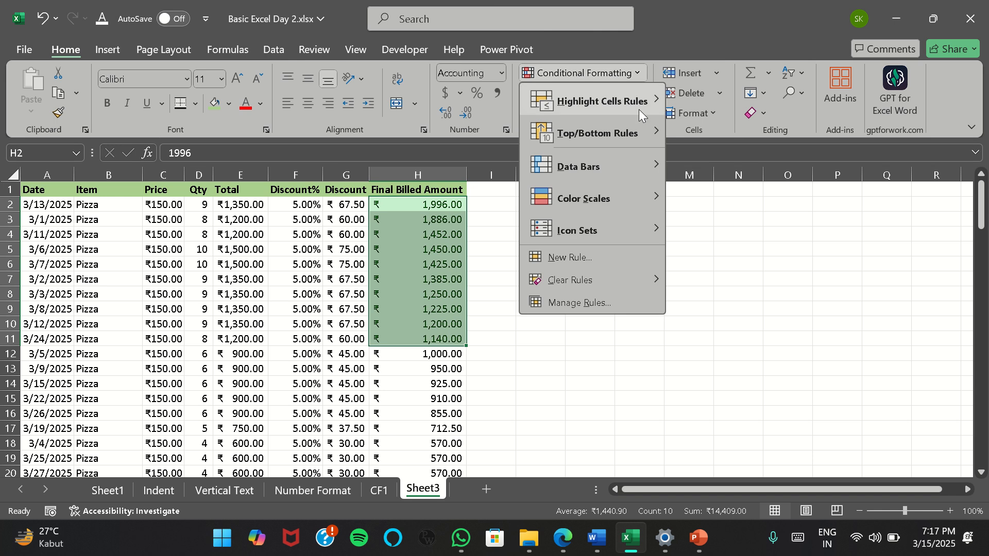
pyautogui.moveTo(638, 137)
pyautogui.click(735, 165)
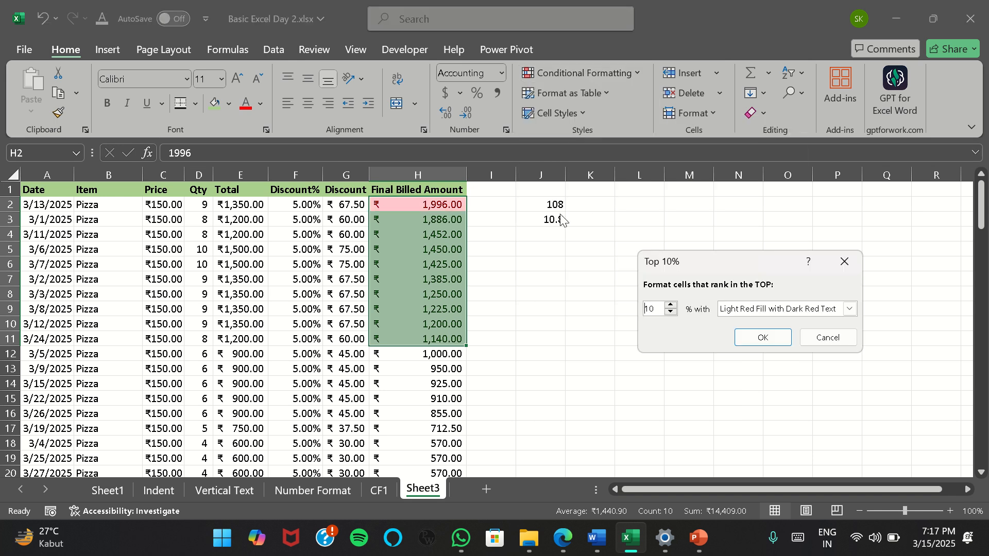
pyautogui.press('BackSpace')
pyautogui.press('BackSpace')
pyautogui.write('5')
pyautogui.click(774, 335)
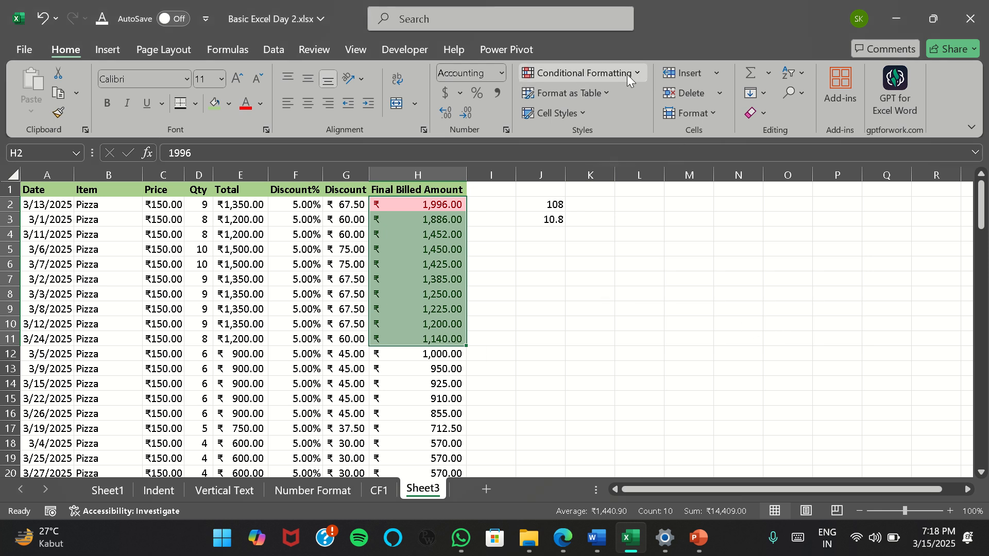
# Select the Final Billed Amounts in H2:H109 and clear the conditional formatting rules from the entire sheet
pyautogui.press('Up')
pyautogui.press('Down')
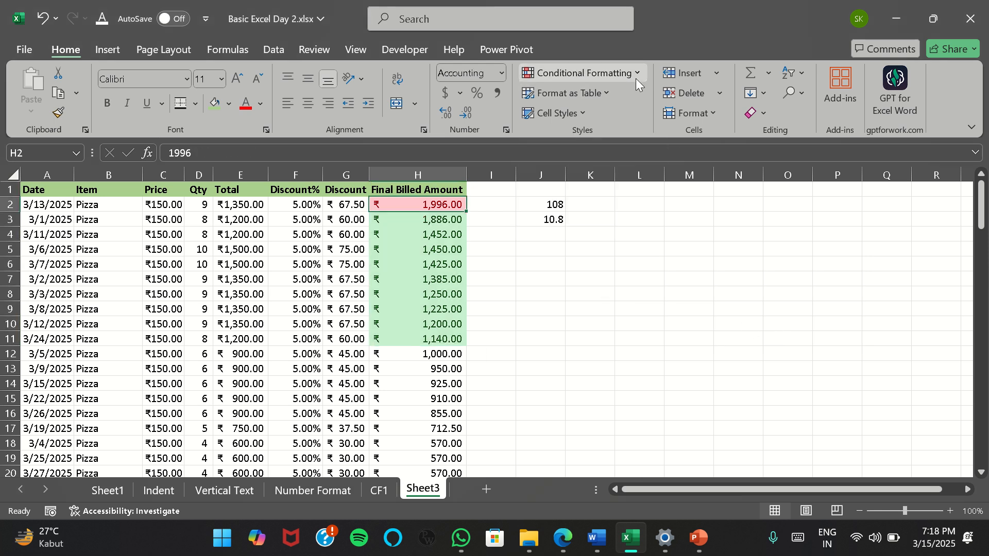
pyautogui.hotkey('ctrl', 'shift', 'Down')
pyautogui.click(637, 79)
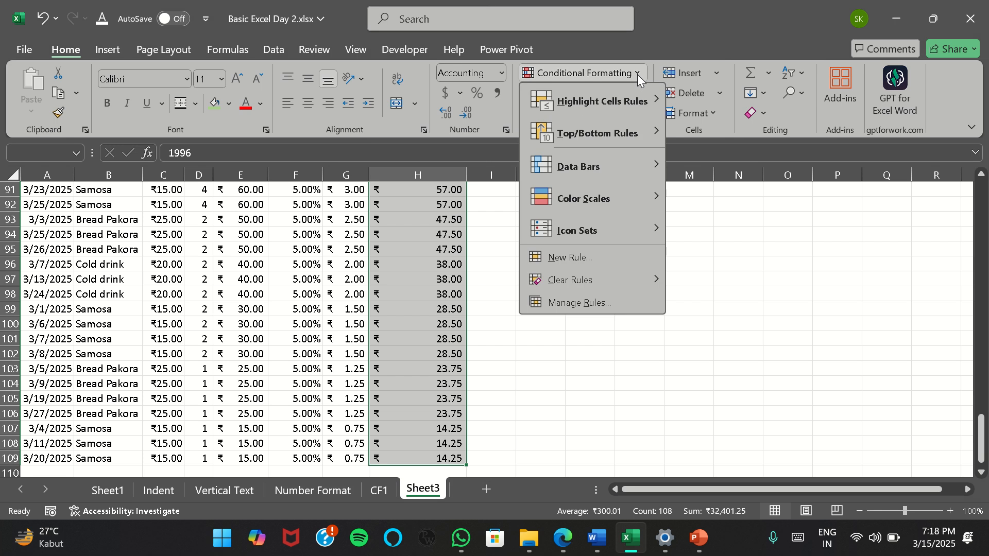
pyautogui.moveTo(597, 280)
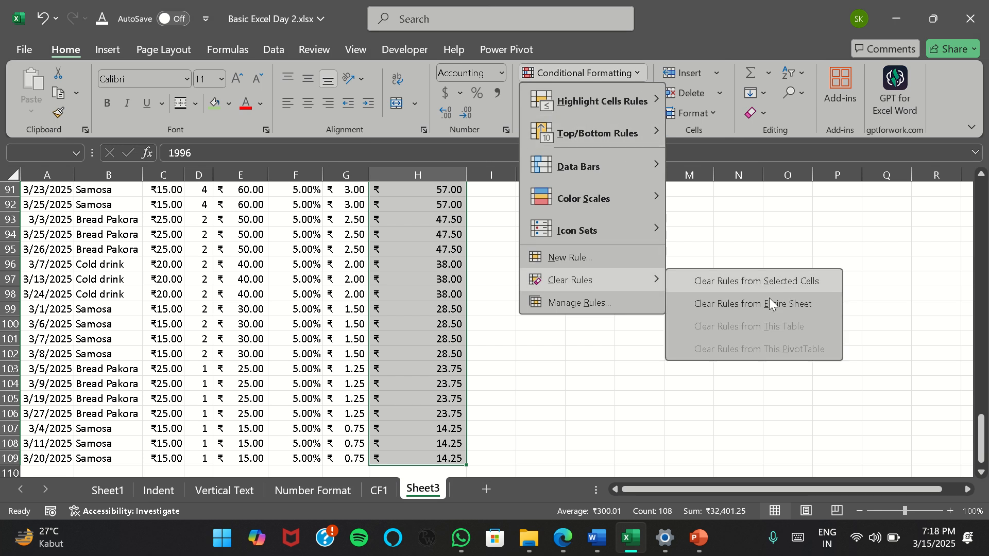
pyautogui.click(769, 304)
pyautogui.scroll(20, 566, 268)
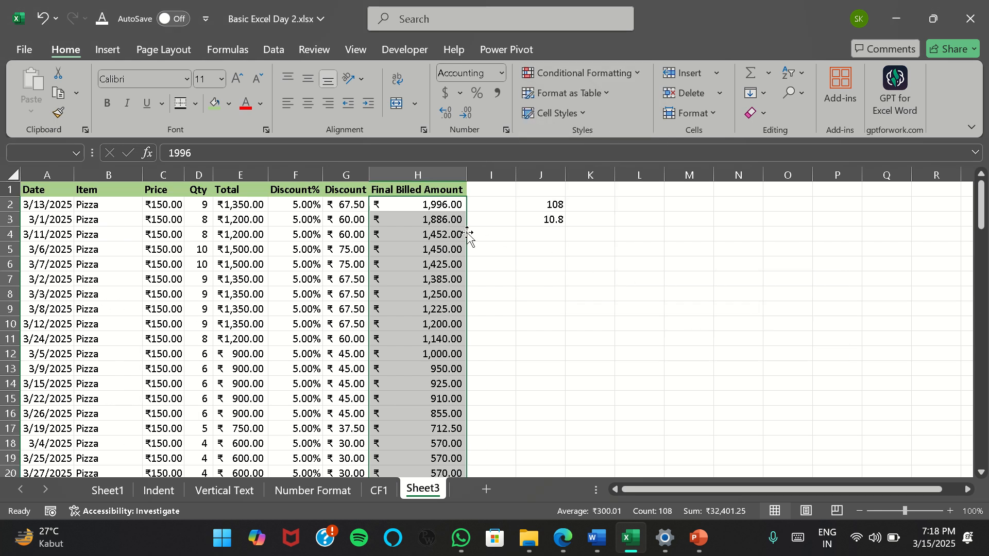
# Set up a top-percent rule with Light Red Fill with Dark Red Text on H2:H109, trying 5%, 6% and 7% in turn
pyautogui.click(618, 72)
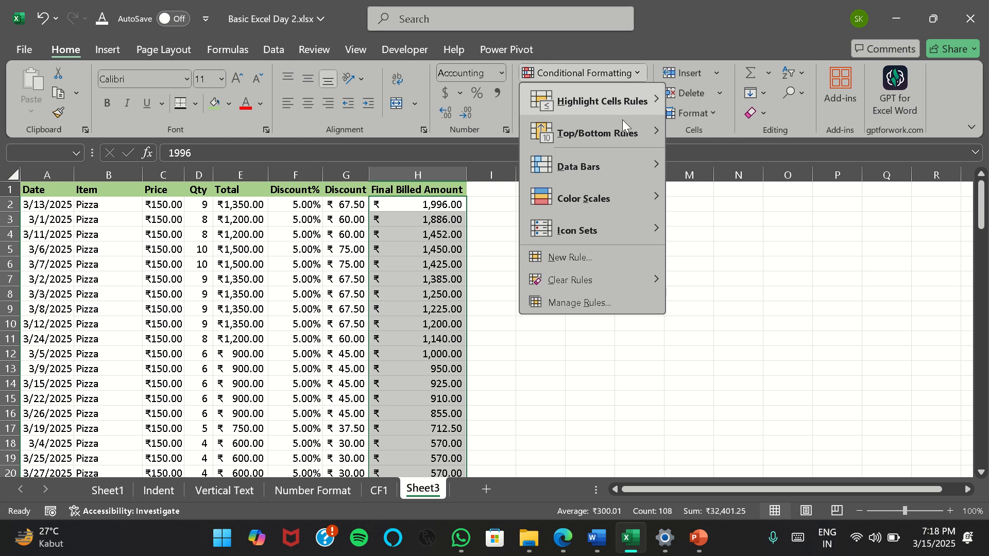
pyautogui.moveTo(625, 135)
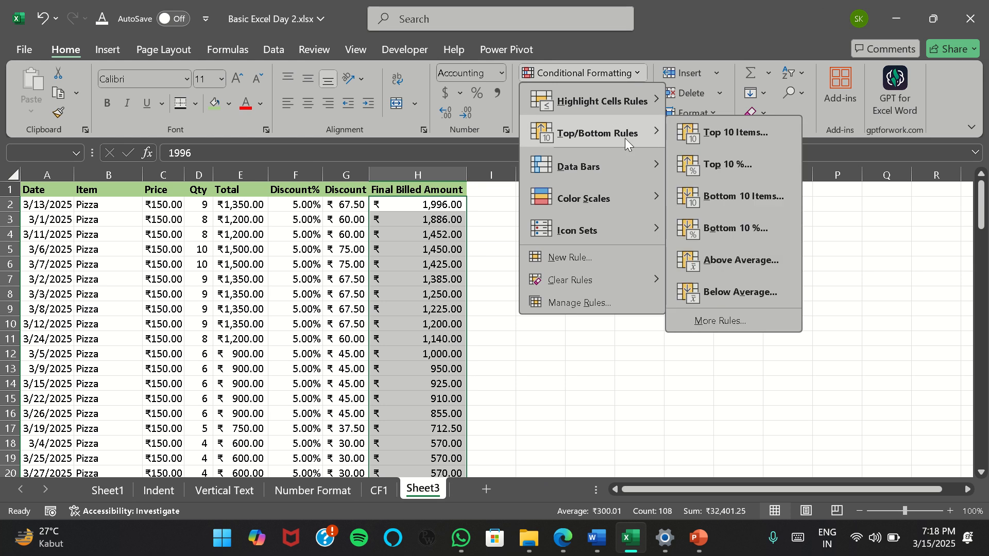
pyautogui.click(728, 165)
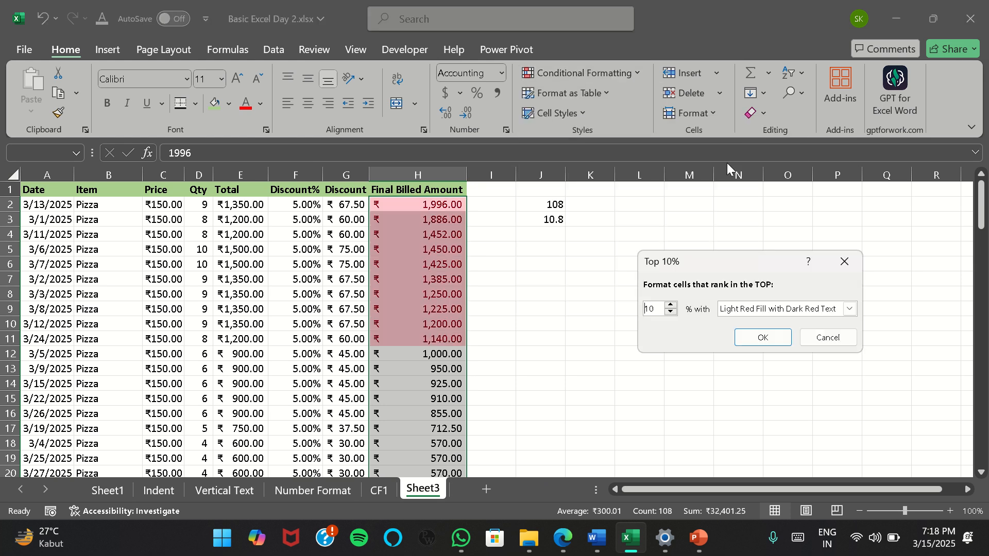
pyautogui.doubleClick(652, 308)
pyautogui.write('5')
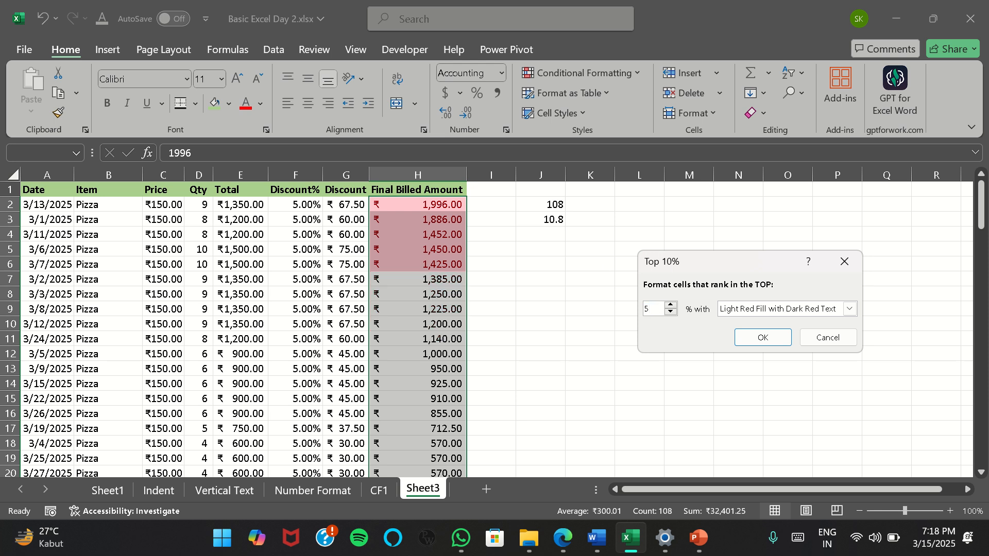
pyautogui.write('6')
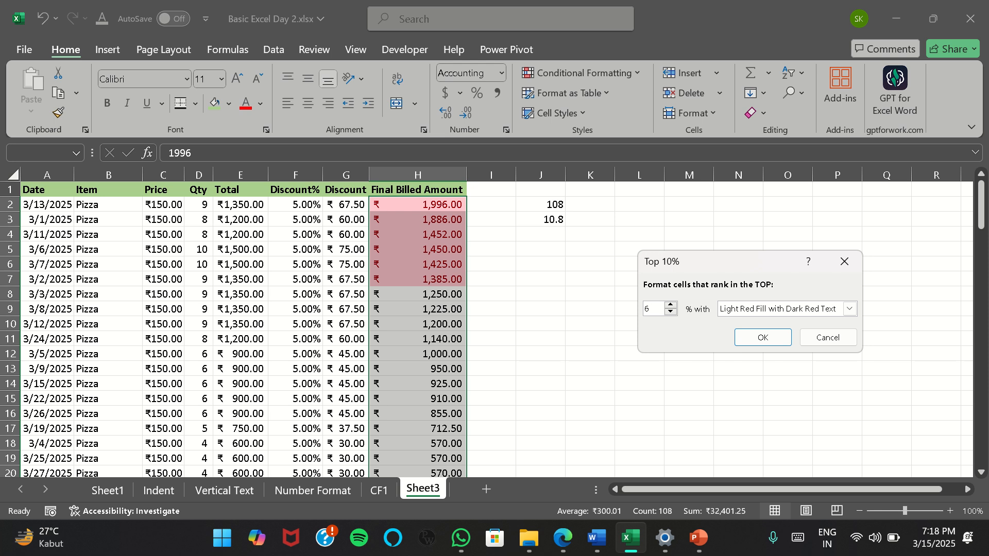
pyautogui.write('7')
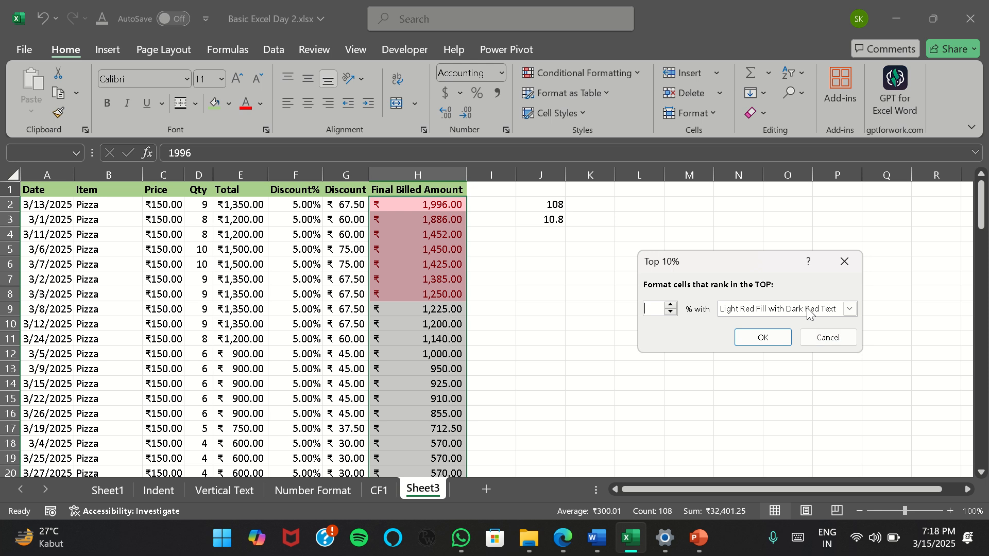
# Apply a top 5% rule with Light Red Fill with Dark Red Text to the Final Billed Amounts in H2:H109
pyautogui.click(762, 338)
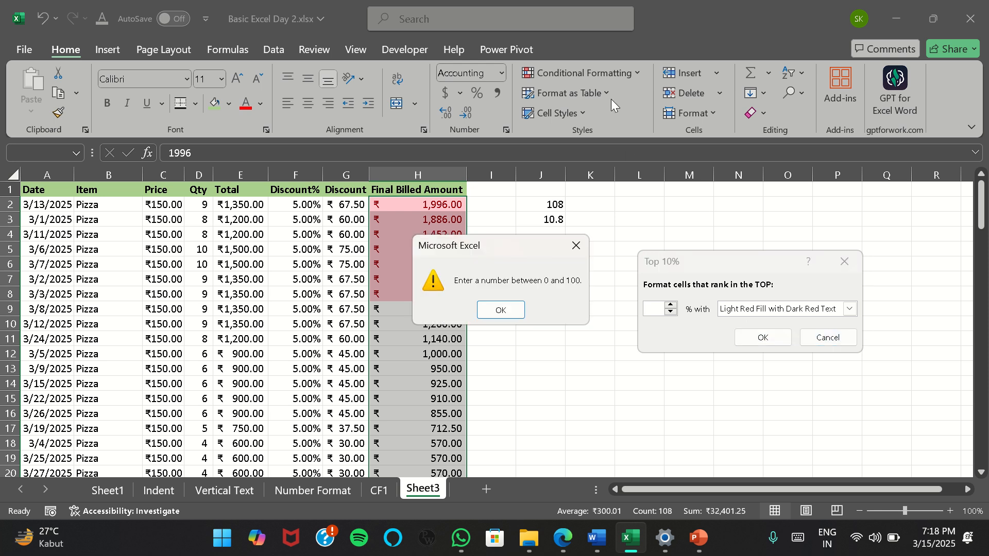
pyautogui.click(480, 307)
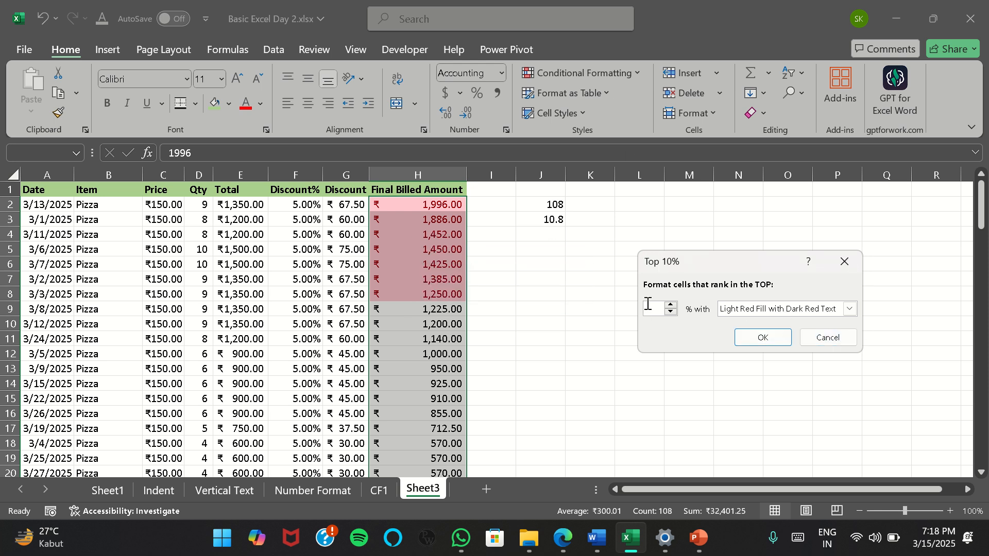
pyautogui.write('5')
pyautogui.press('Return')
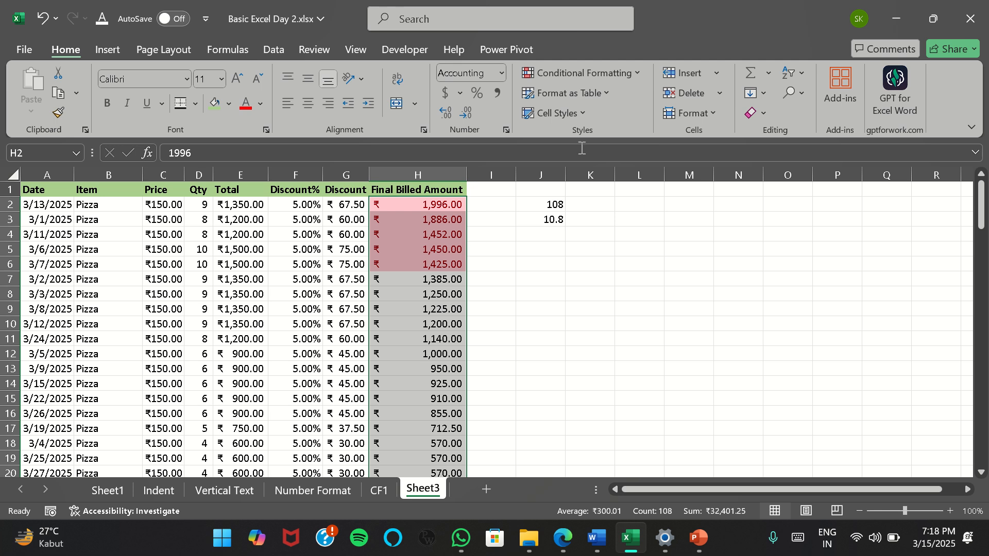
# Apply a Bottom 10 Items rule with Green Fill with Dark Green Text to the Final Billed Amounts in H2:H109
pyautogui.click(635, 73)
pyautogui.moveTo(633, 136)
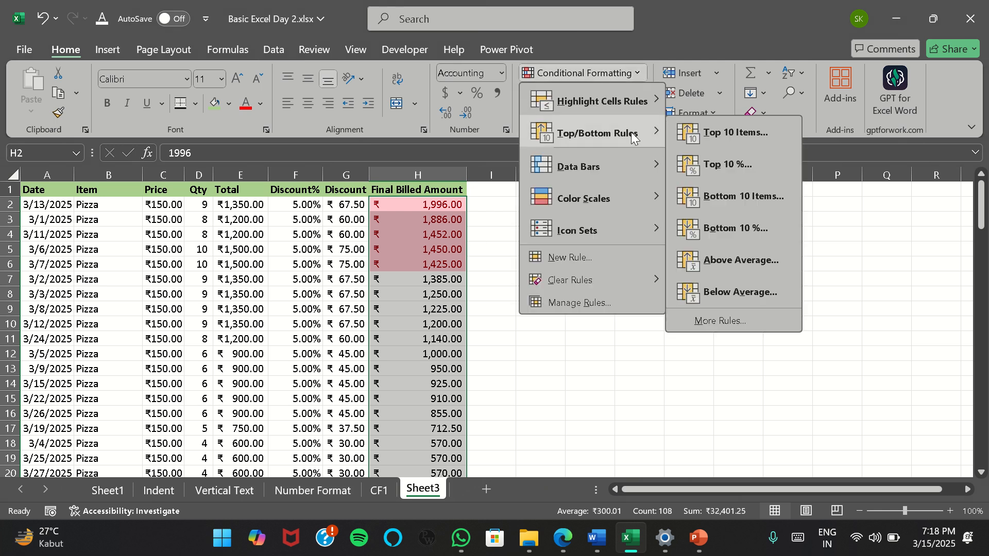
pyautogui.click(753, 196)
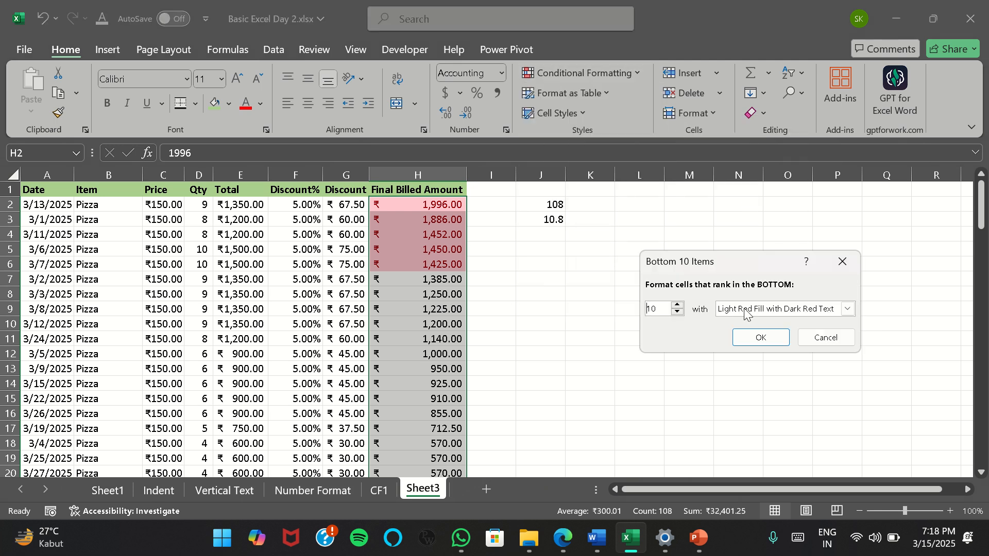
pyautogui.click(847, 309)
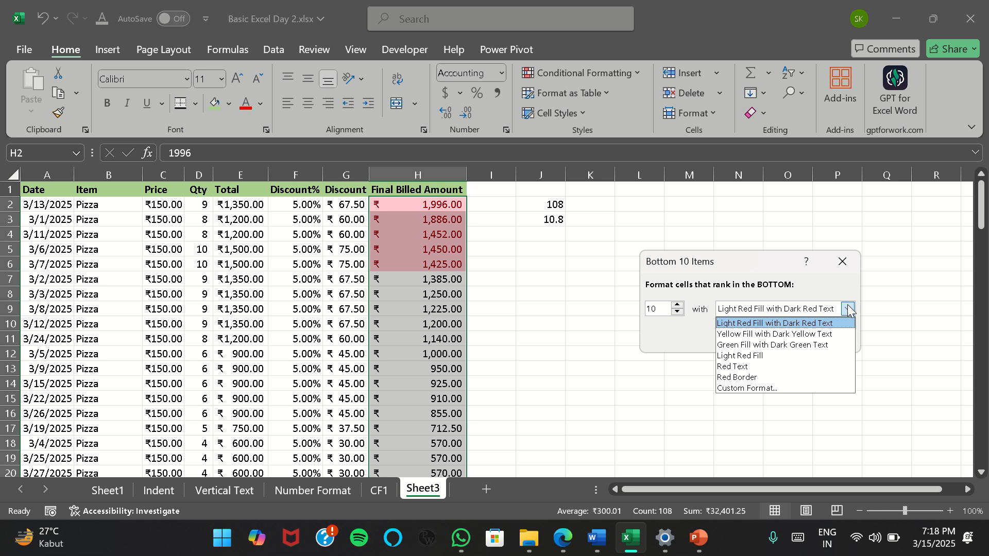
pyautogui.click(761, 345)
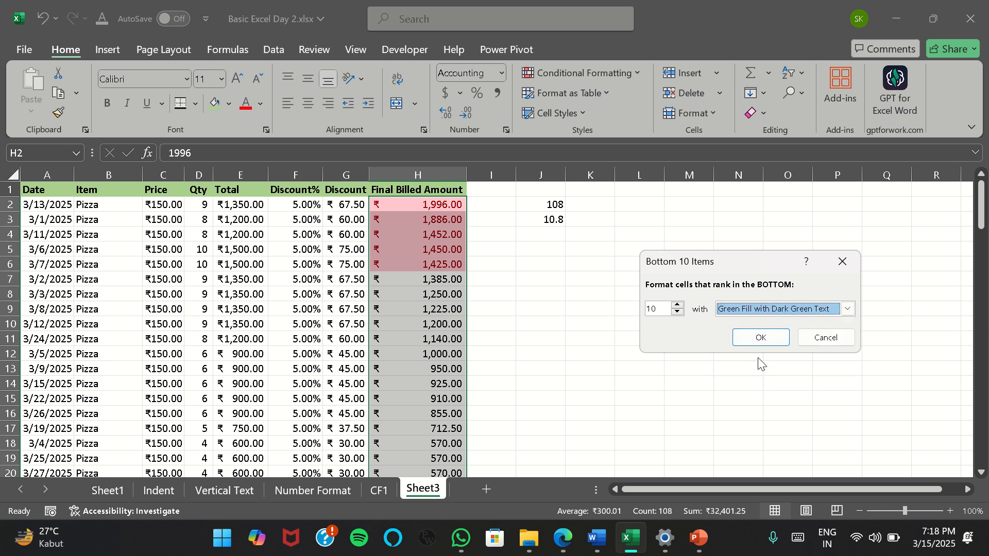
pyautogui.click(757, 337)
pyautogui.scroll(-20, 466, 307)
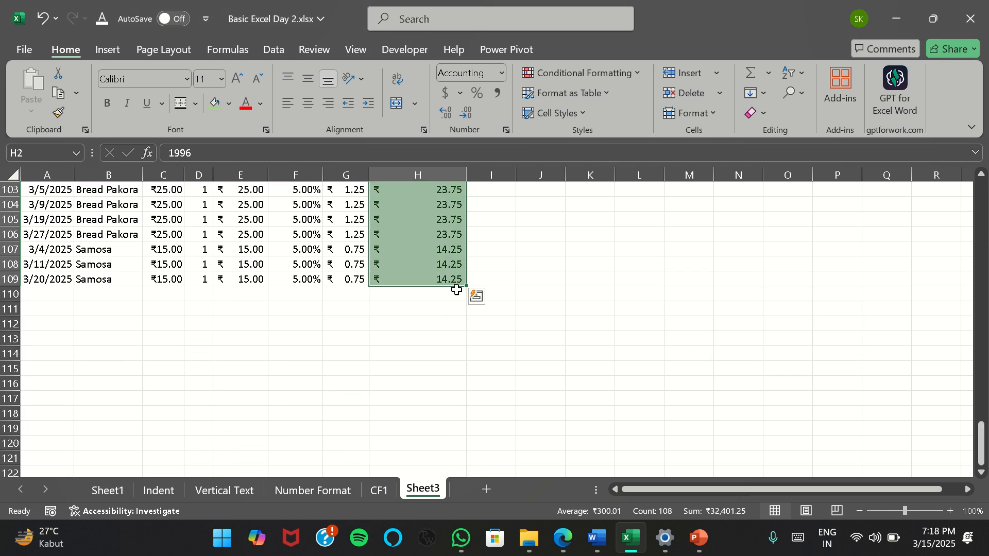
pyautogui.scroll(6, 456, 286)
pyautogui.scroll(-4, 457, 286)
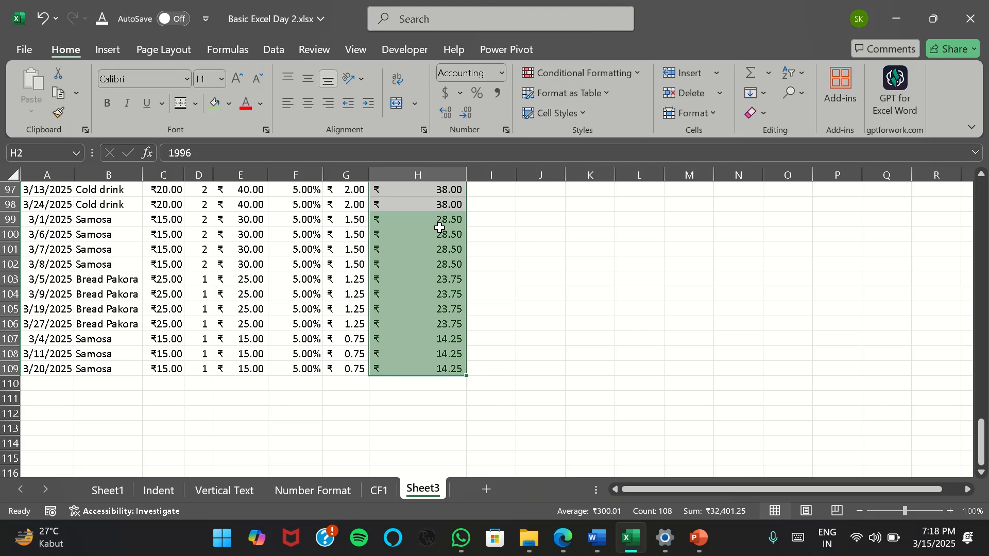
# Select the green-highlighted amounts in H99:H109 to check how many cells the bottom-items rule covers
pyautogui.moveTo(439, 224); pyautogui.dragTo(449, 369)
pyautogui.scroll(14, 654, 295)
pyautogui.click(635, 75)
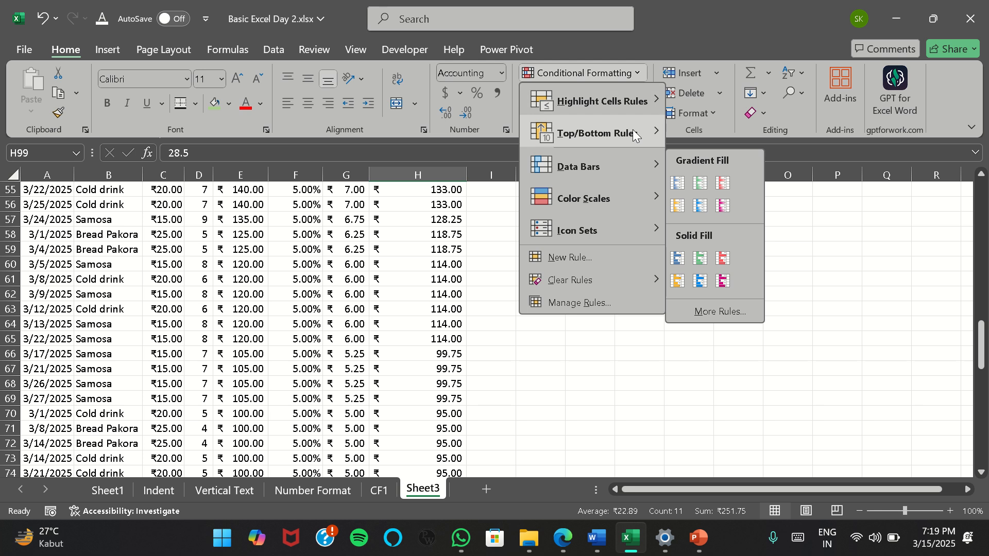
pyautogui.moveTo(634, 133)
pyautogui.click(437, 325)
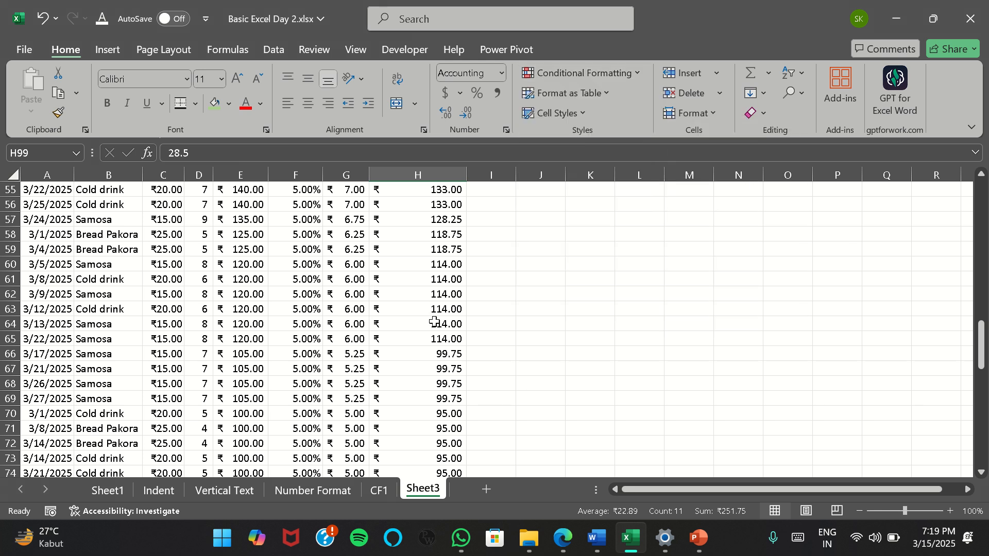
# Select the Final Billed Amounts in H2:H109 and check their average
pyautogui.scroll(18, 415, 281)
pyautogui.click(440, 206)
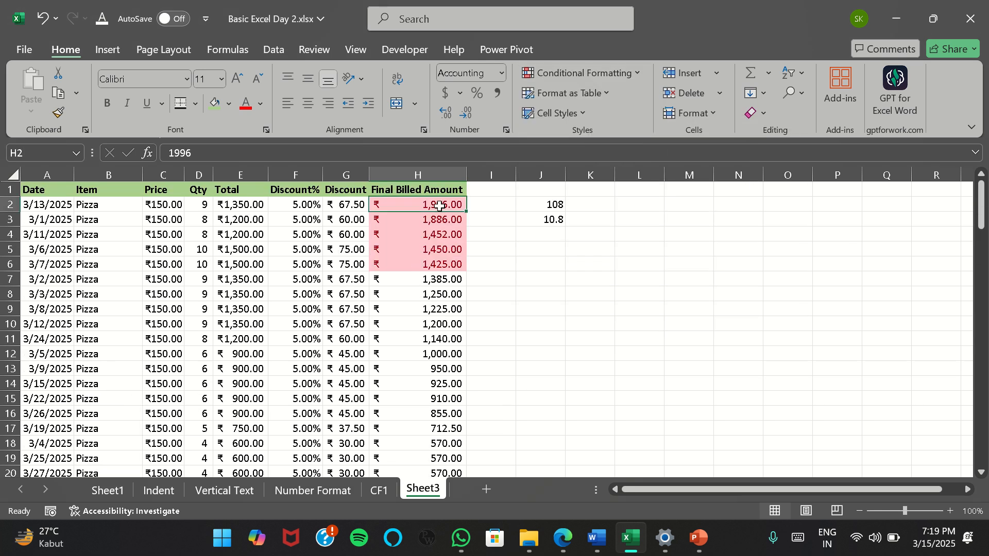
pyautogui.hotkey('ctrl', 'shift', 'Down')
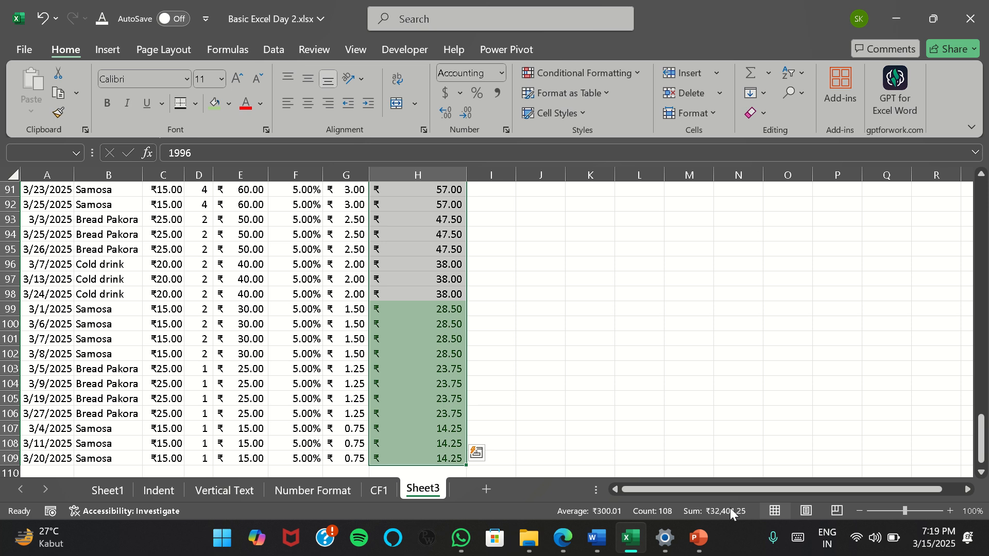
pyautogui.moveTo(656, 519)
pyautogui.moveTo(600, 516)
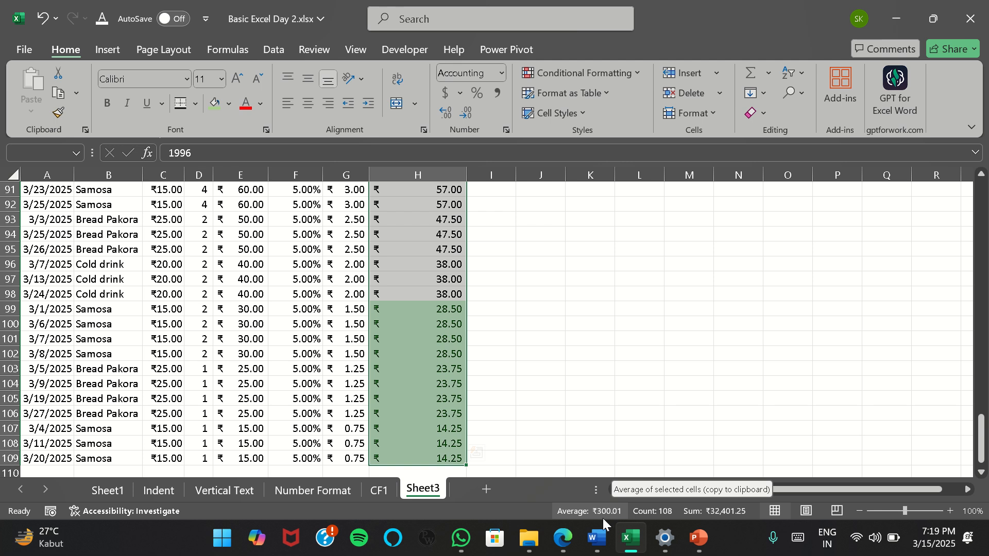
# Clear the conditional formatting rules from the entire sheet
pyautogui.scroll(20, 443, 321)
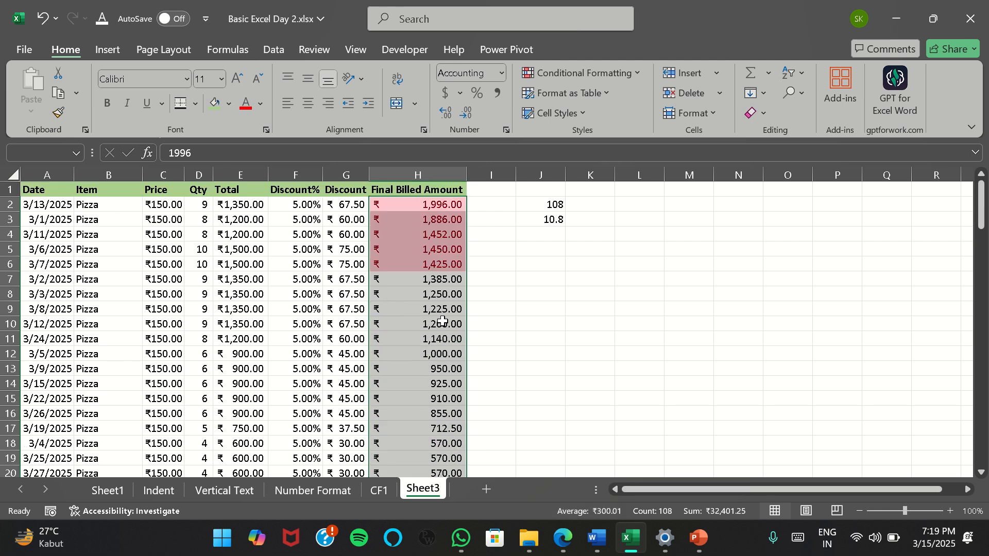
pyautogui.click(635, 75)
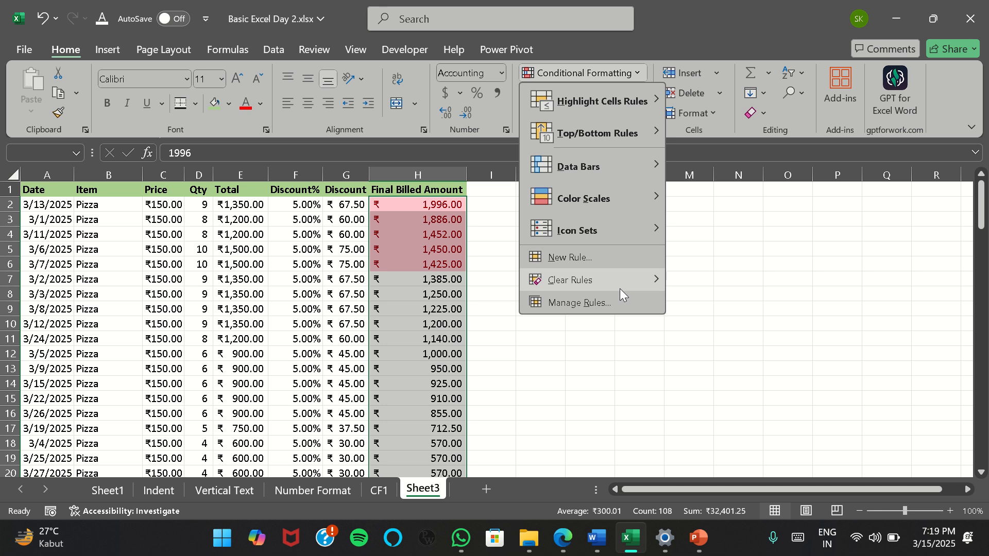
pyautogui.moveTo(619, 283)
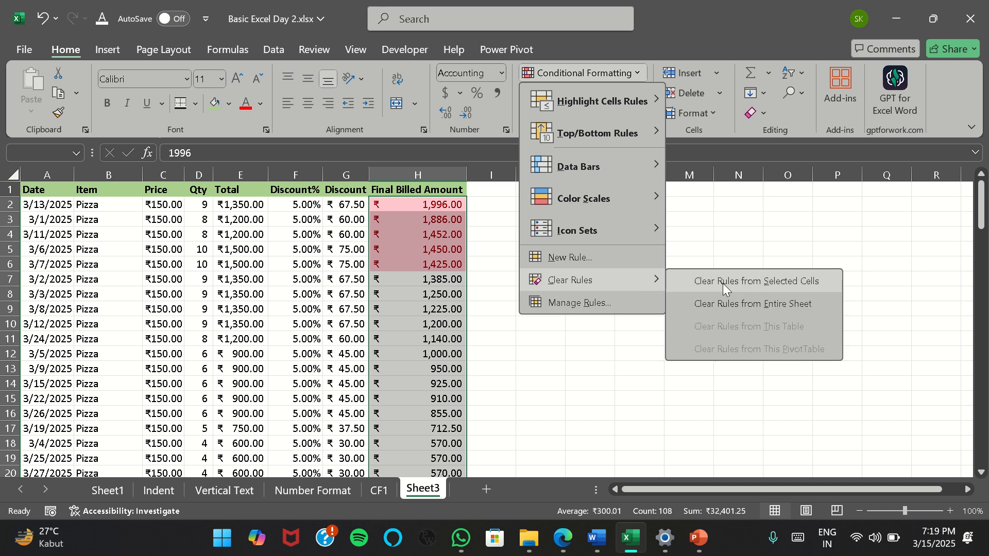
pyautogui.click(748, 304)
# Apply an Above Average rule with Green Fill with Dark Green Text to the Final Billed Amounts in H2:H109
pyautogui.click(635, 80)
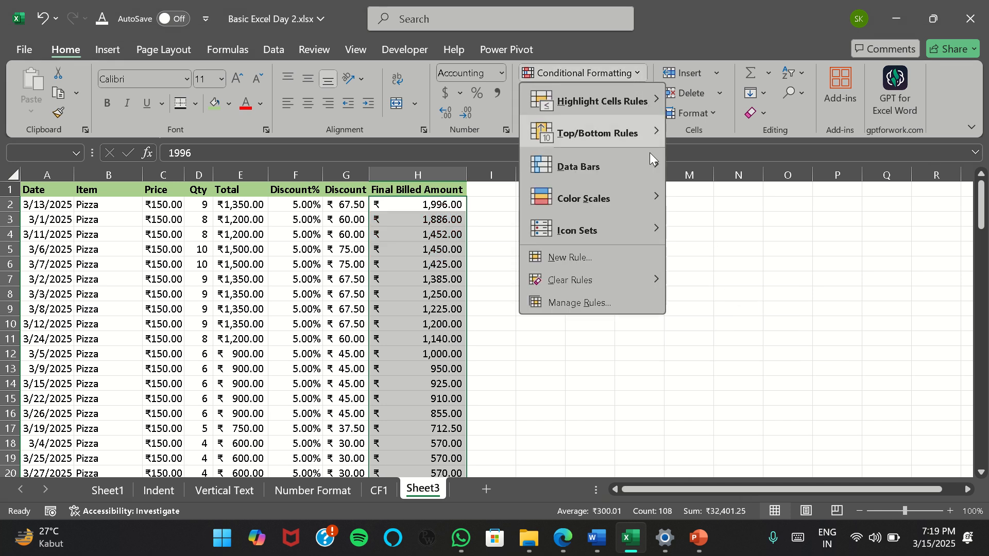
pyautogui.moveTo(648, 141)
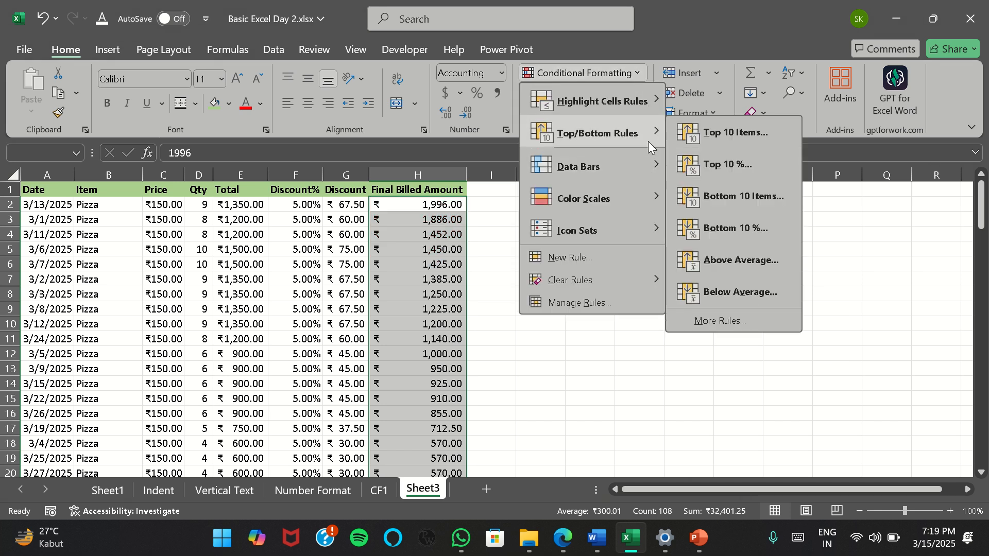
pyautogui.click(732, 261)
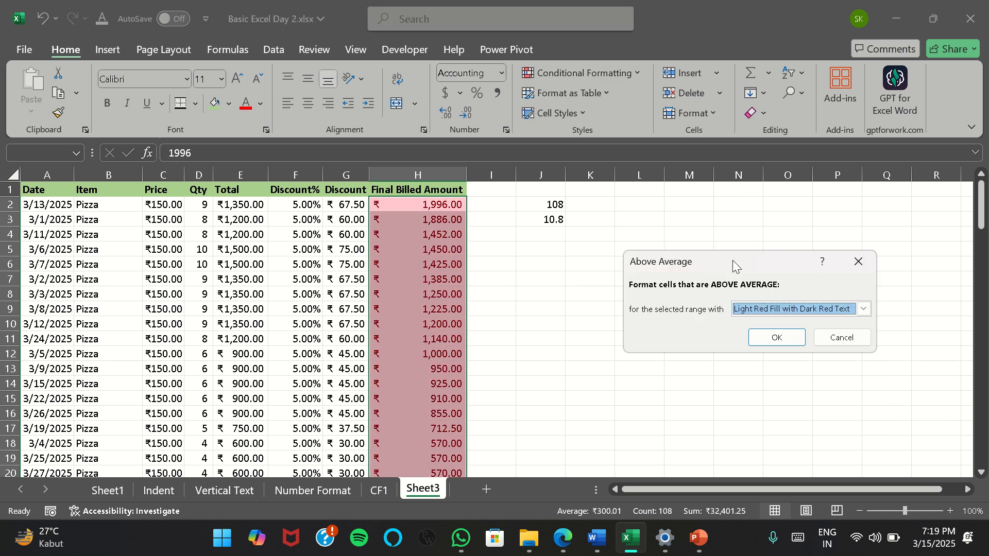
pyautogui.click(852, 309)
pyautogui.click(804, 345)
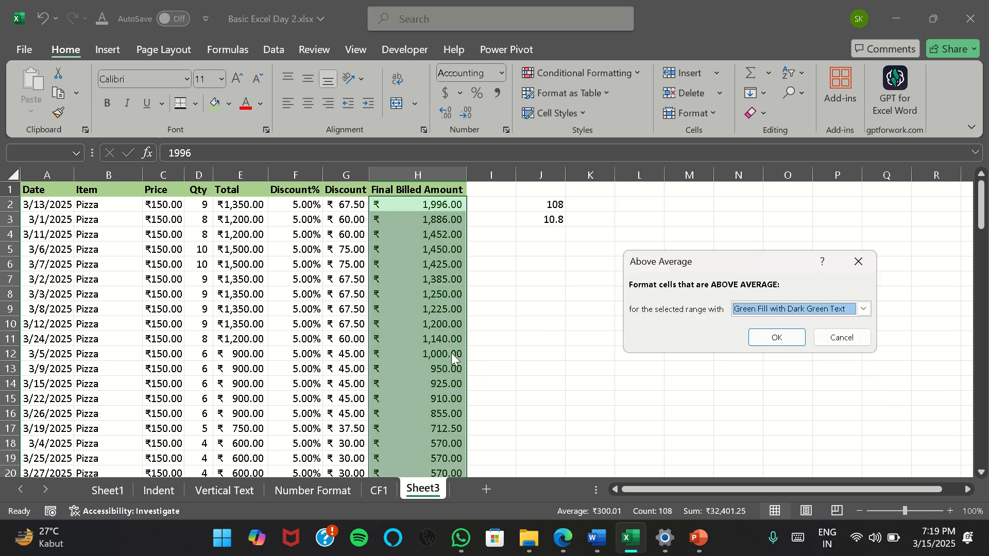
pyautogui.click(775, 338)
# Examine the Final Billed Amount column to see where the above-average highlighting ends
pyautogui.scroll(-12, 412, 335)
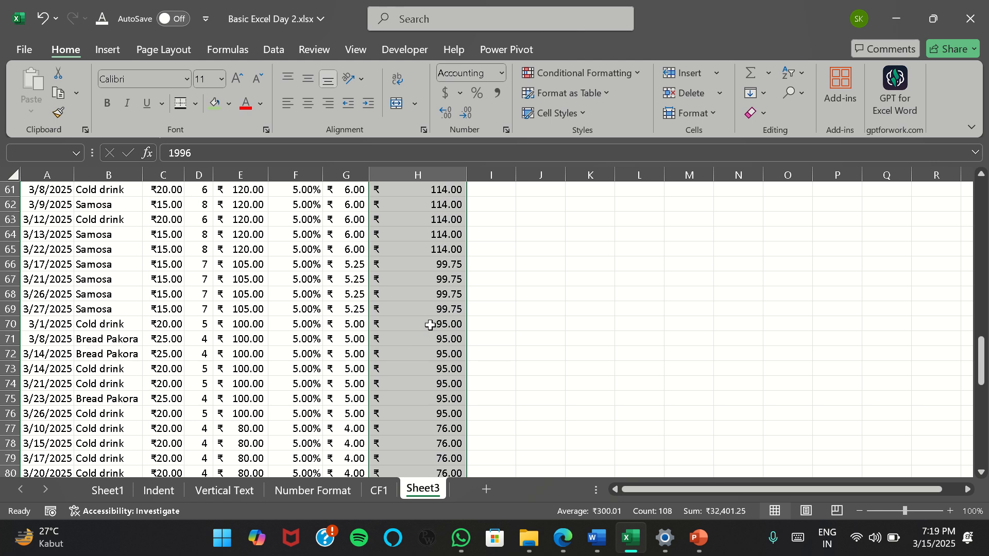
pyautogui.scroll(9, 435, 312)
pyautogui.scroll(-3, 454, 309)
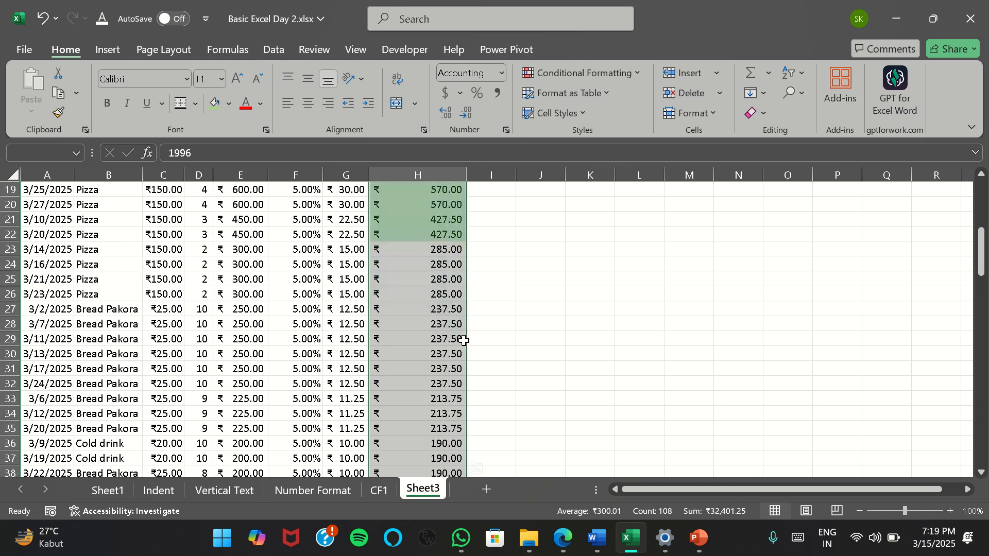
pyautogui.scroll(-2, 448, 257)
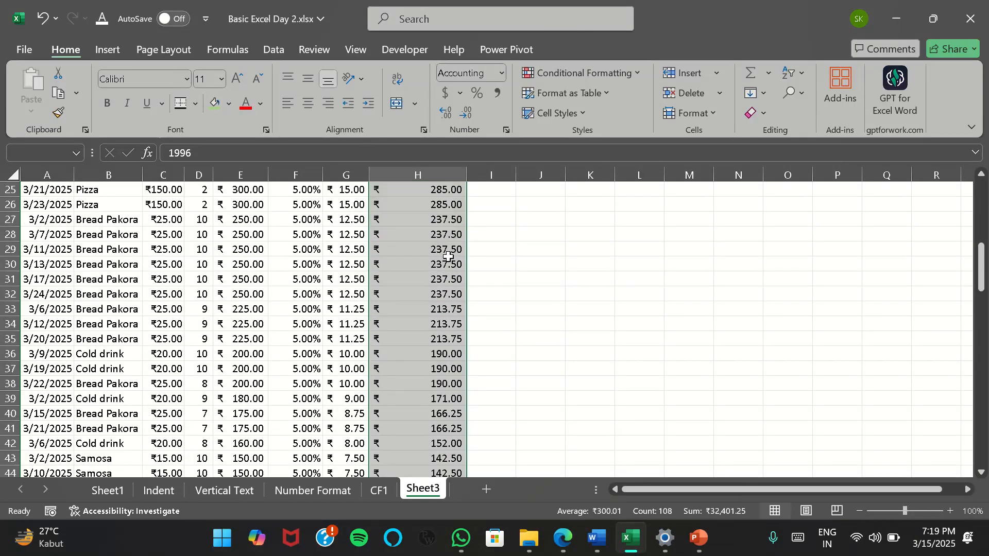
pyautogui.scroll(2, 445, 256)
pyautogui.scroll(2, 445, 256)
pyautogui.click(435, 340)
pyautogui.scroll(-10, 436, 340)
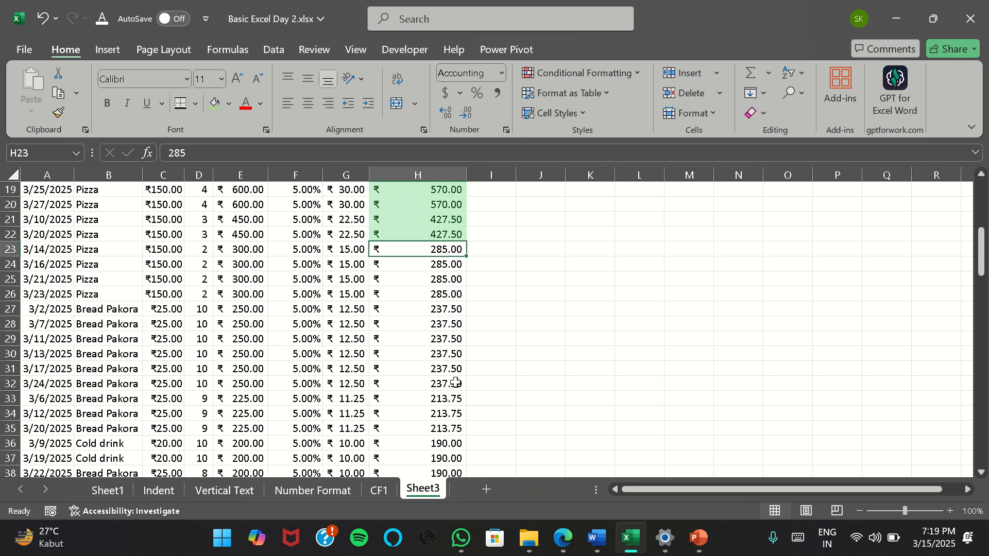
pyautogui.scroll(-17, 455, 384)
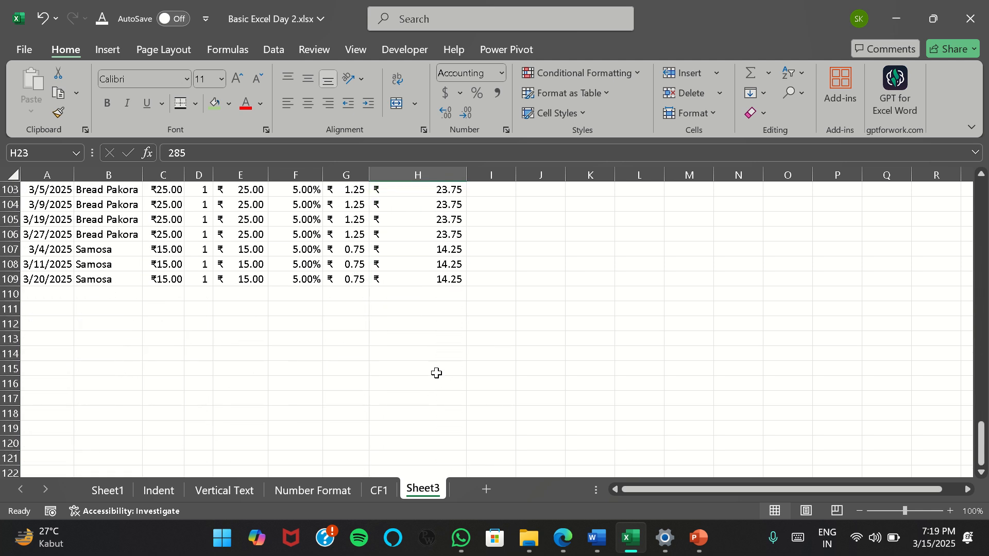
pyautogui.scroll(20, 435, 371)
pyautogui.scroll(4, 436, 370)
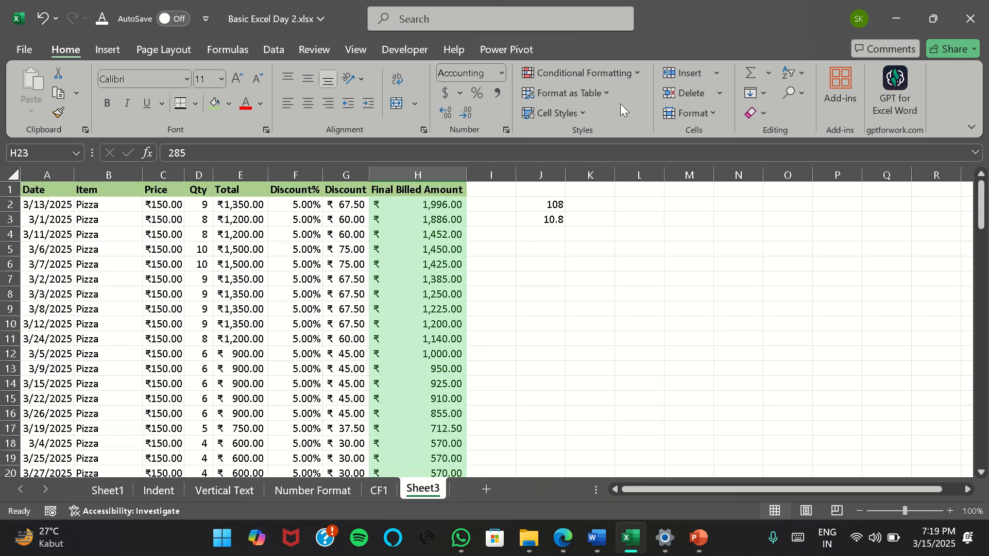
# Select H2:H109 and apply a Below Average rule with Light Red Fill with Dark Red Text, reviewing the highlighting along the column
pyautogui.moveTo(433, 188); pyautogui.dragTo(443, 218)
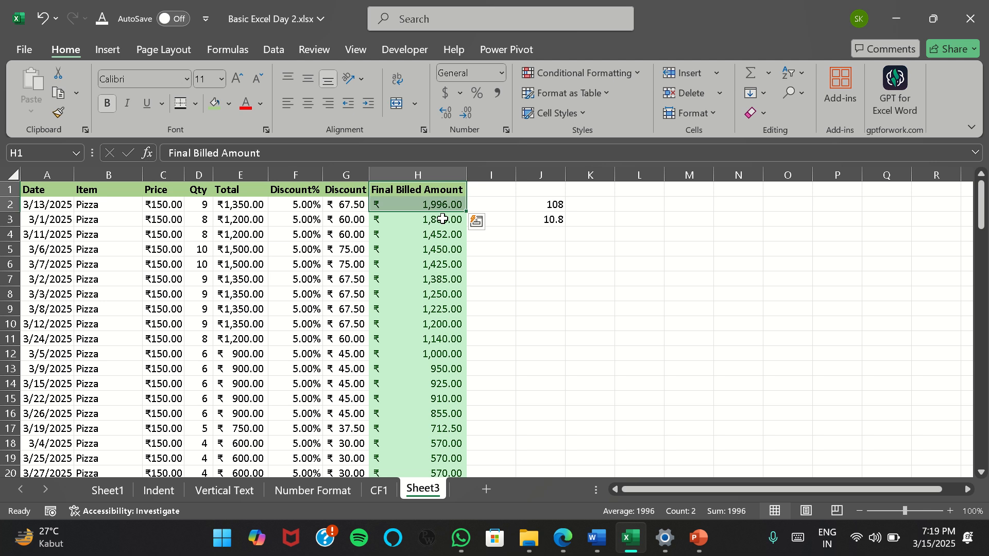
pyautogui.click(446, 205)
pyautogui.hotkey('ctrl', 'shift', 'Down')
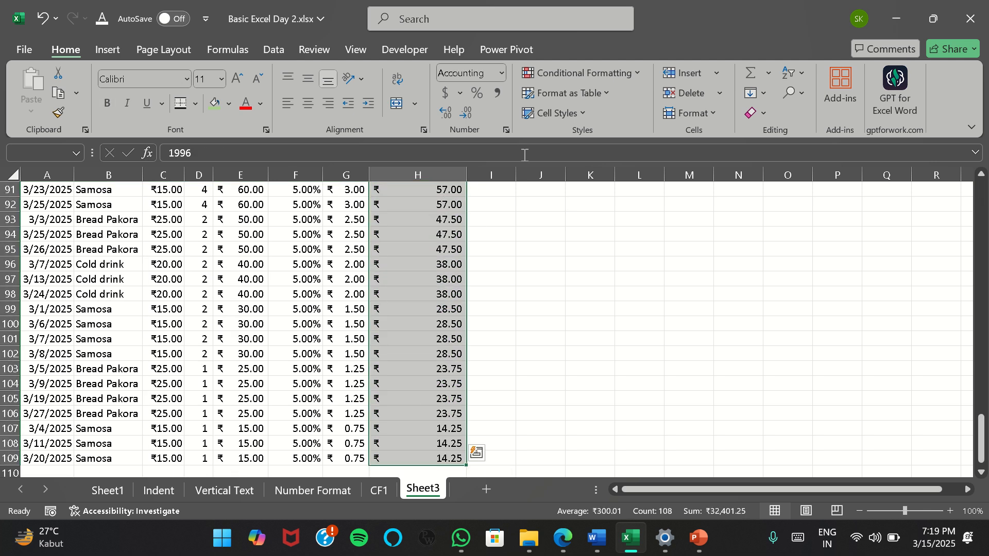
pyautogui.click(631, 72)
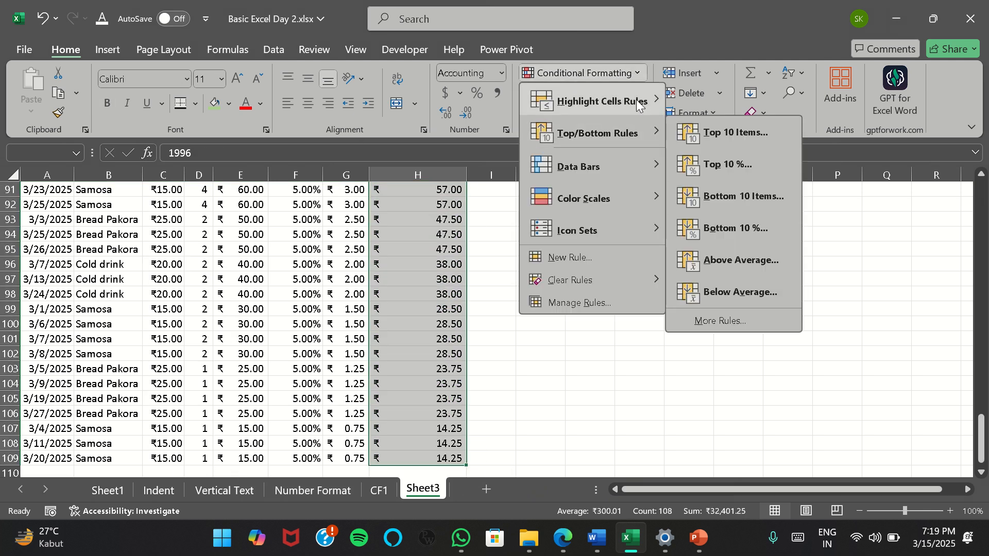
pyautogui.moveTo(647, 99)
pyautogui.moveTo(607, 138)
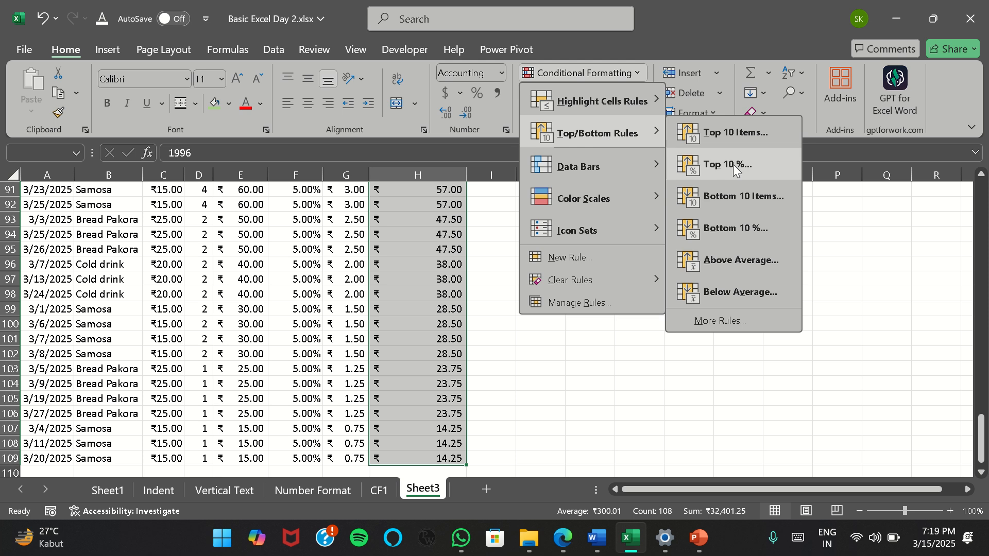
pyautogui.click(751, 286)
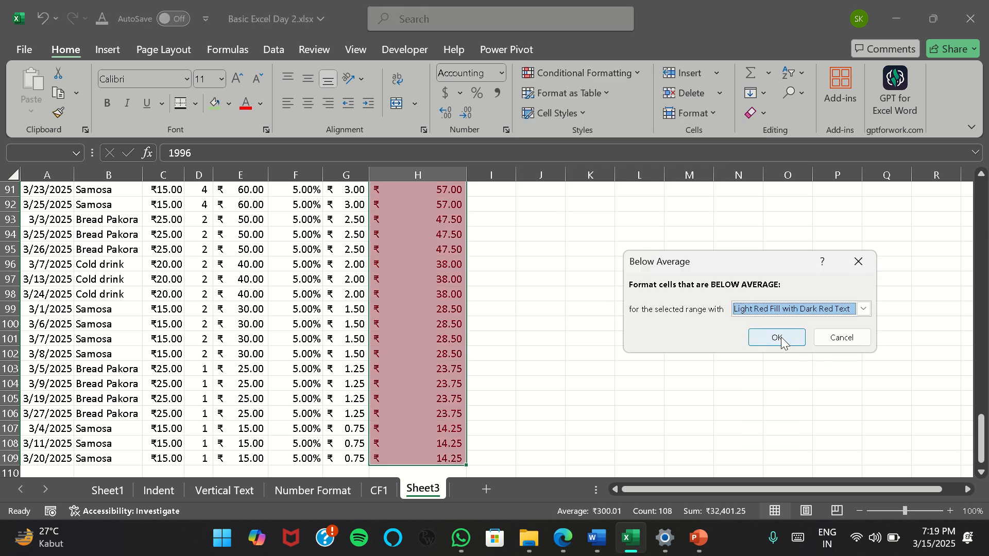
pyautogui.click(777, 339)
pyautogui.scroll(14, 391, 327)
pyautogui.scroll(10, 388, 328)
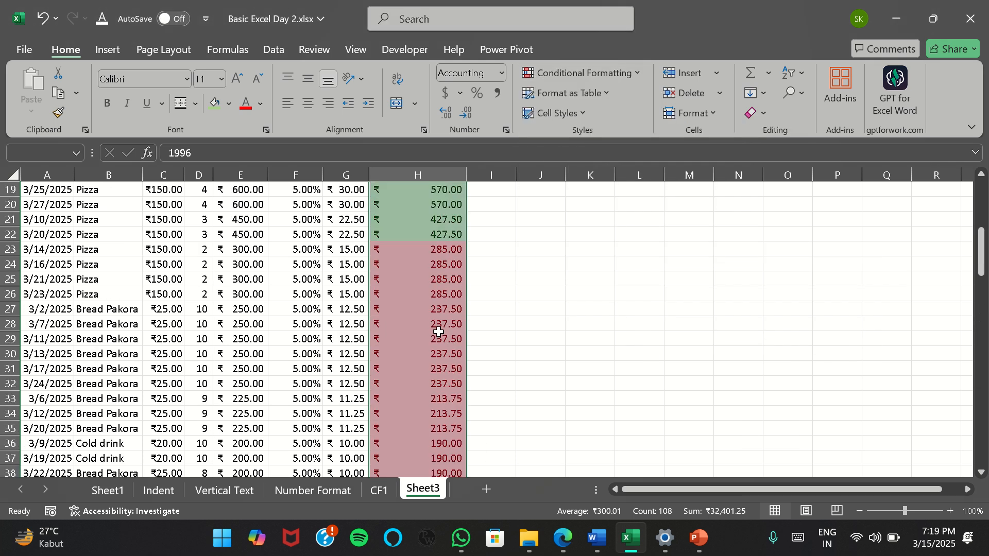
pyautogui.scroll(6, 437, 340)
pyautogui.scroll(-10, 432, 330)
pyautogui.scroll(-20, 423, 309)
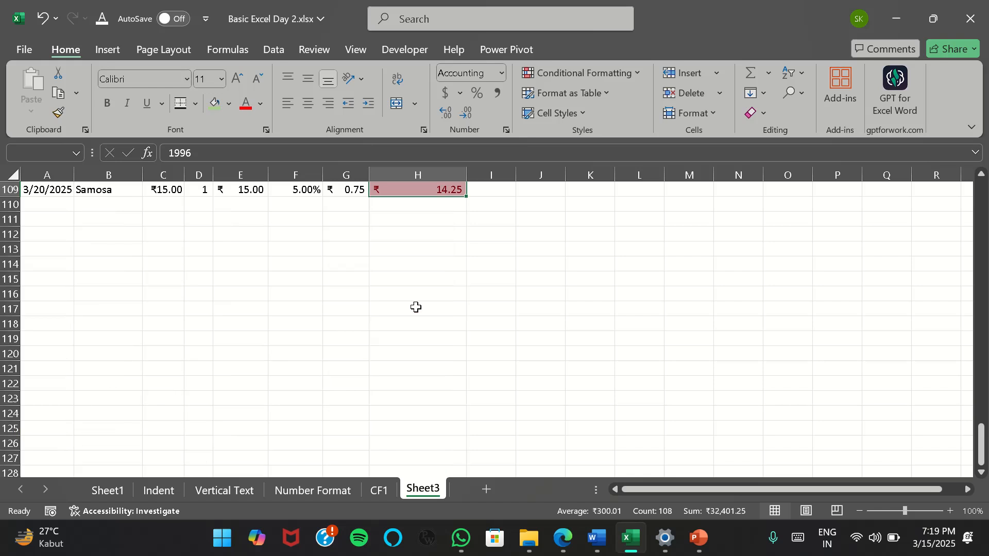
pyautogui.scroll(20, 419, 303)
pyautogui.click(633, 76)
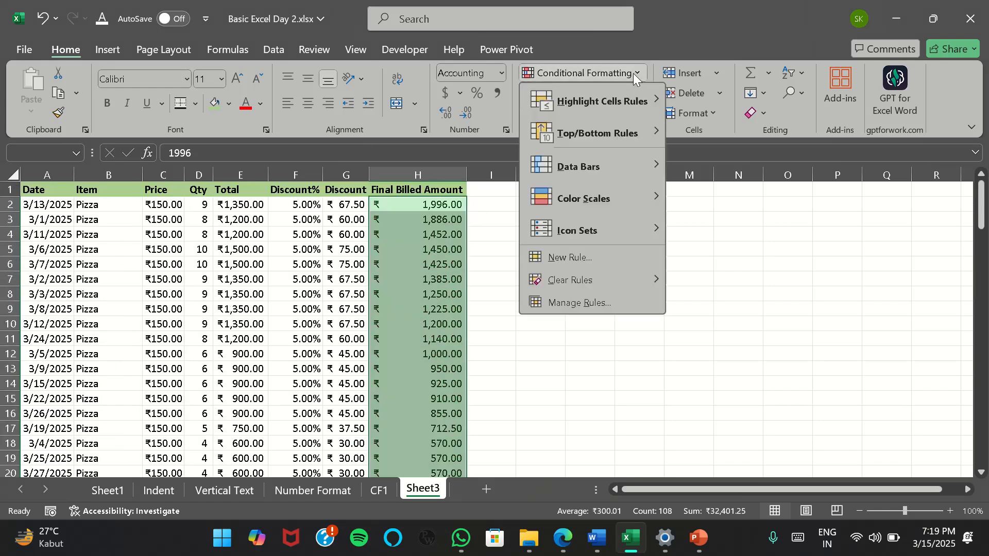
pyautogui.moveTo(632, 177)
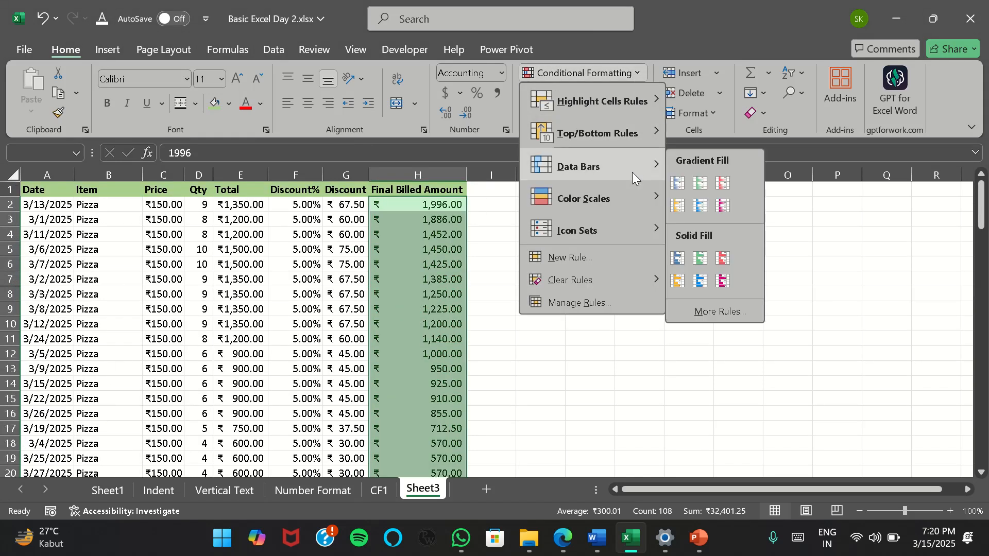
pyautogui.click(871, 207)
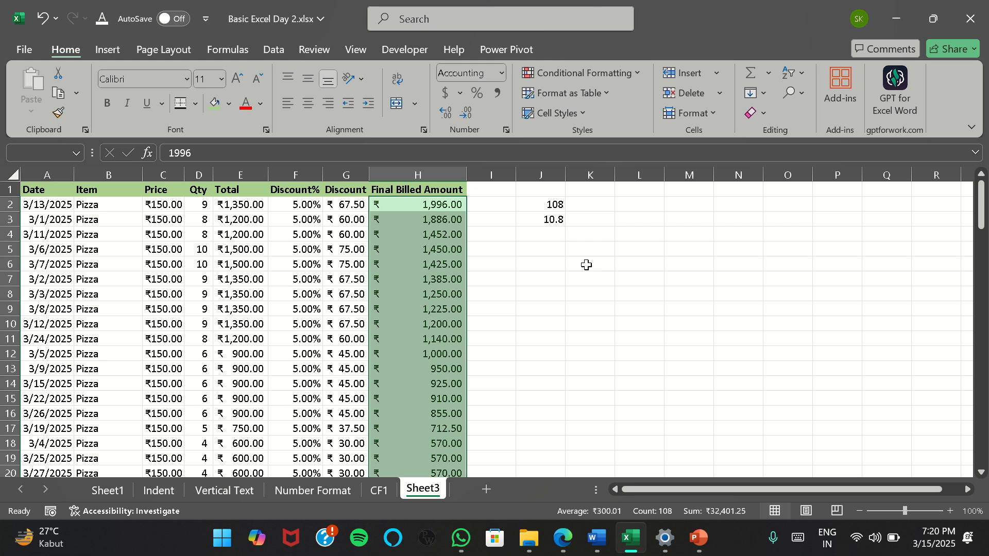
# Apply green gradient-fill data bars to the Total amounts in E2:E109
pyautogui.click(258, 208)
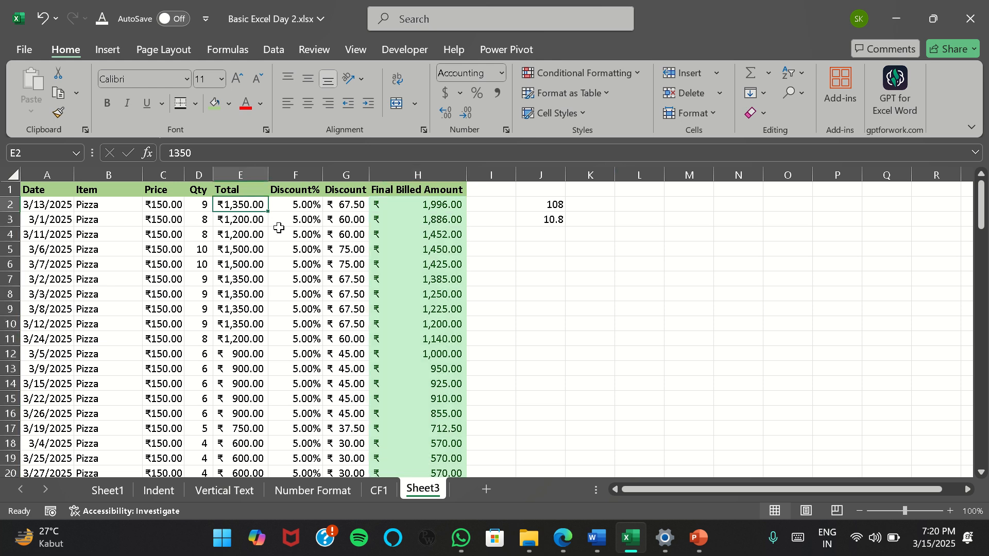
pyautogui.hotkey('ctrl', 'shift', 'Down')
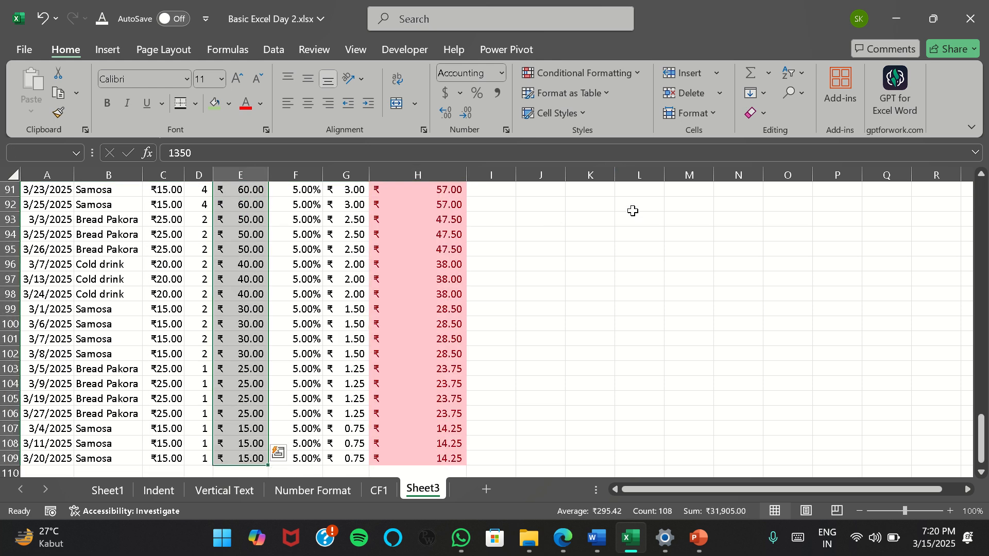
pyautogui.scroll(20, 632, 210)
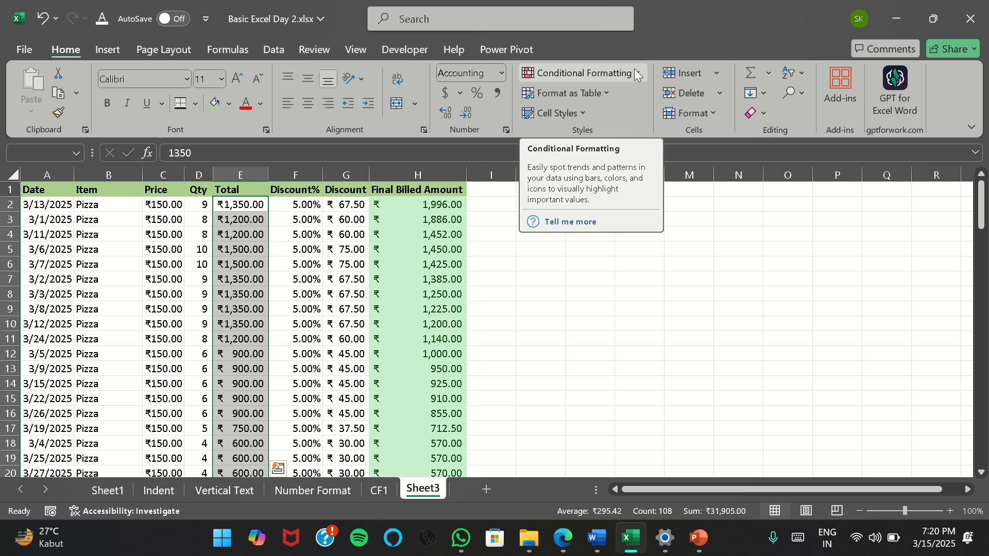
pyautogui.click(635, 72)
pyautogui.moveTo(644, 174)
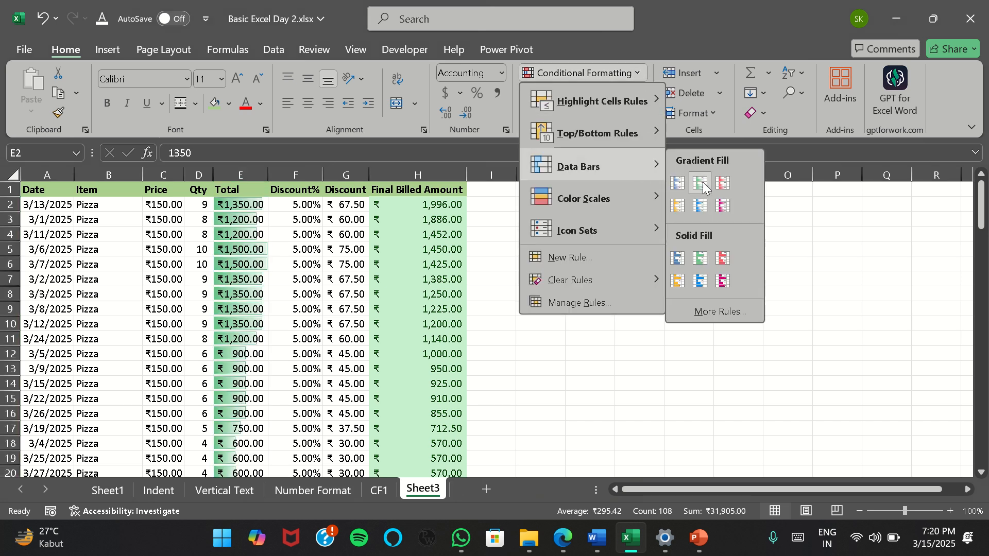
pyautogui.click(702, 185)
# Widen the Total column and review how the data bars scale from the first row to the last
pyautogui.moveTo(267, 178); pyautogui.dragTo(322, 177)
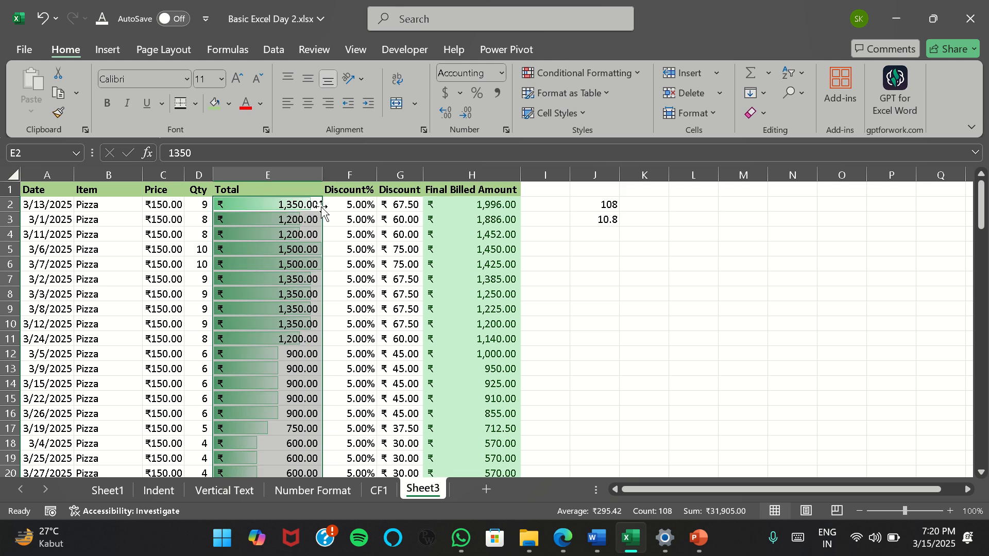
pyautogui.scroll(-20, 272, 320)
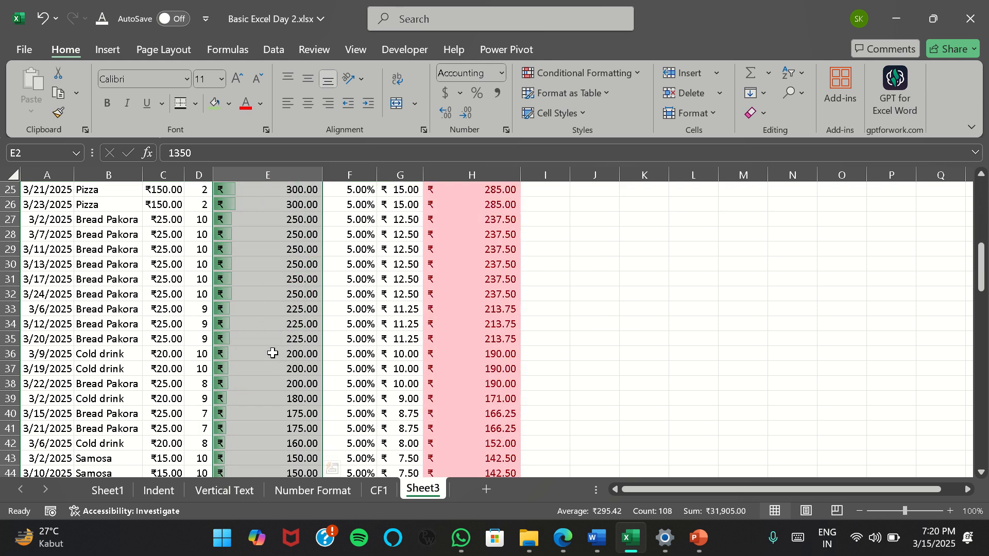
pyautogui.scroll(-12, 249, 395)
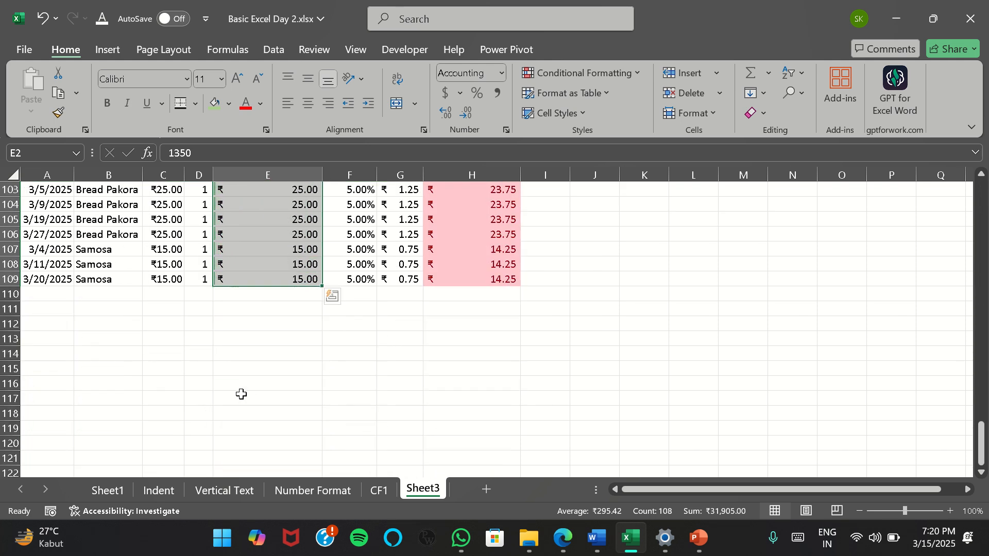
pyautogui.scroll(2, 238, 393)
pyautogui.click(225, 353)
pyautogui.scroll(20, 243, 319)
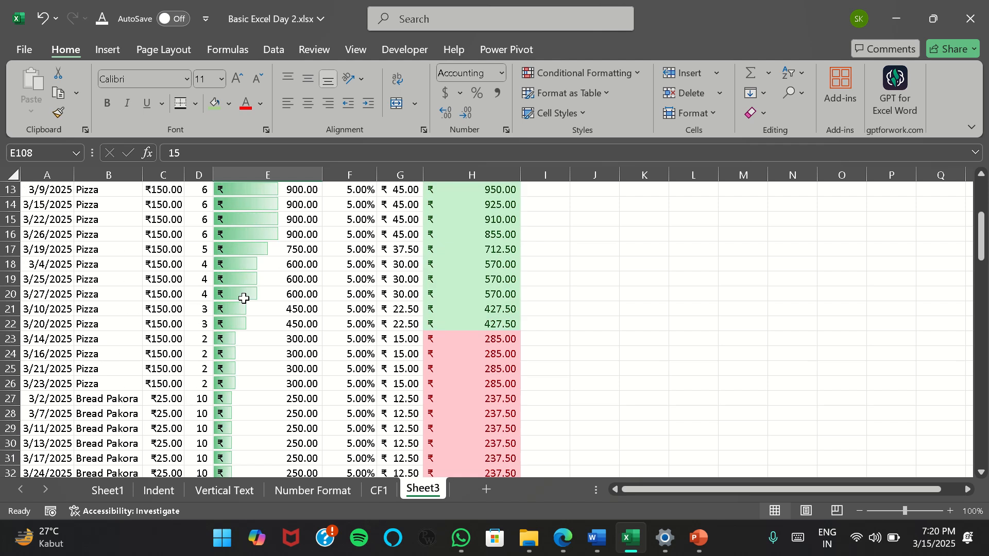
# Narrow the Total column again and review the shortened data bars down to row 109
pyautogui.moveTo(322, 175); pyautogui.dragTo(272, 175)
pyautogui.scroll(-14, 271, 271)
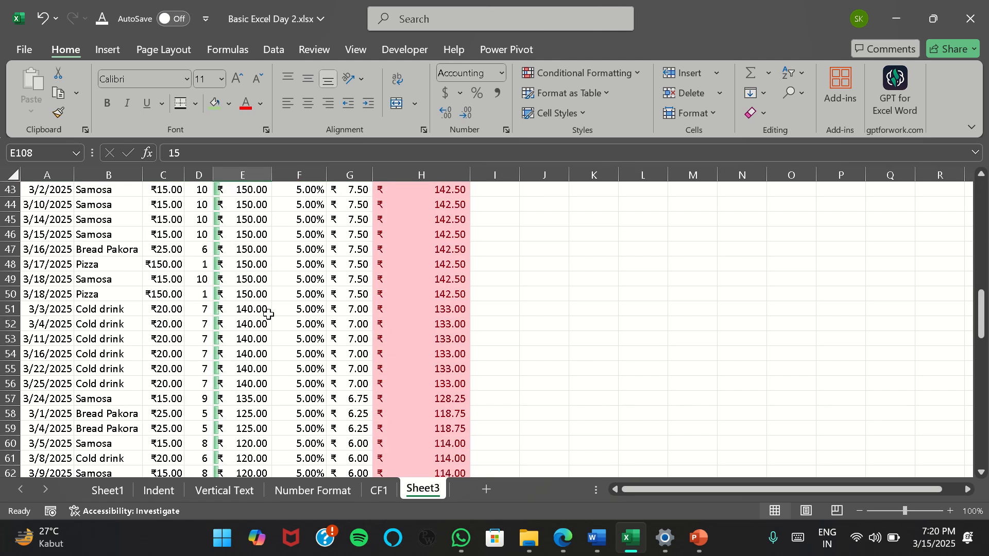
pyautogui.scroll(14, 263, 309)
pyautogui.scroll(-10, 286, 314)
pyautogui.scroll(-20, 283, 325)
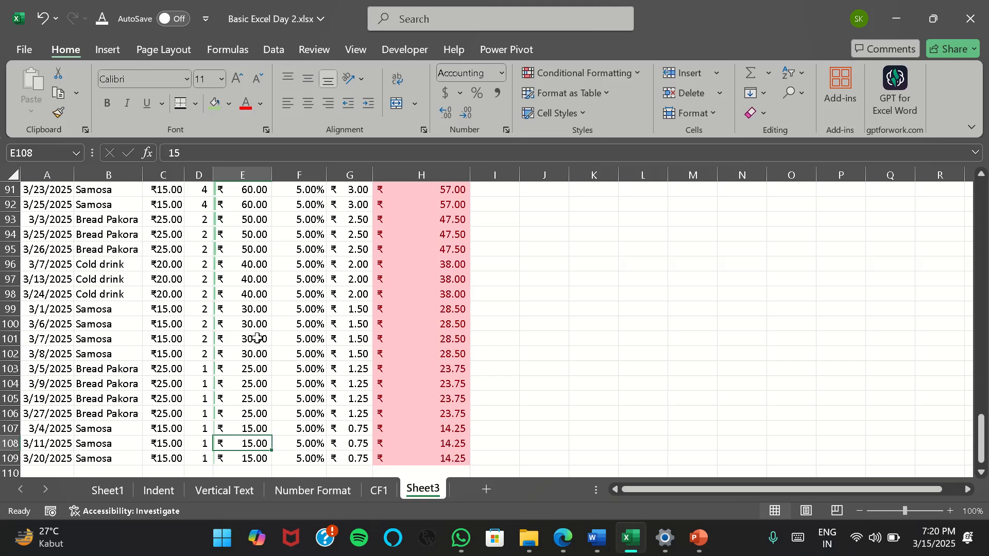
pyautogui.scroll(15, 247, 366)
pyautogui.scroll(18, 245, 375)
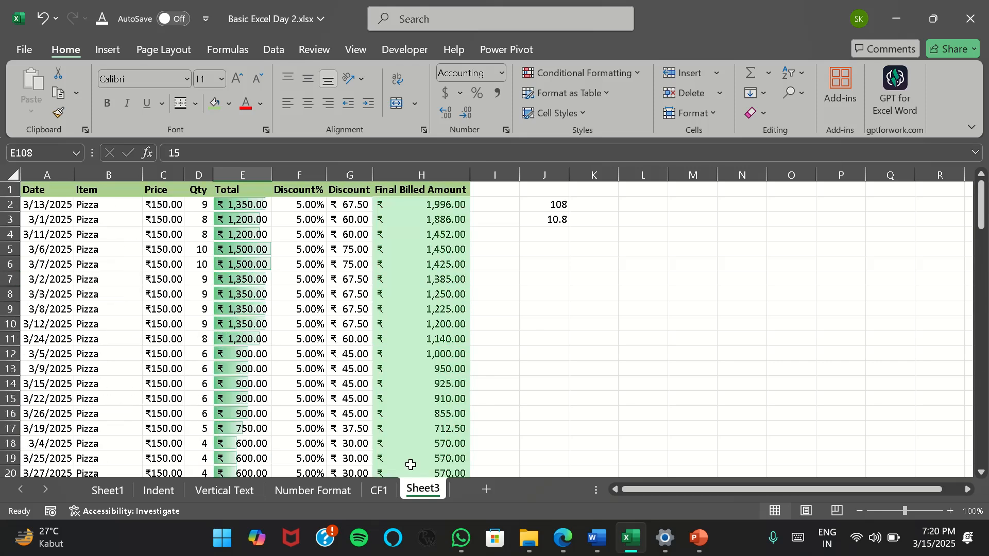
pyautogui.click(636, 73)
pyautogui.moveTo(633, 182)
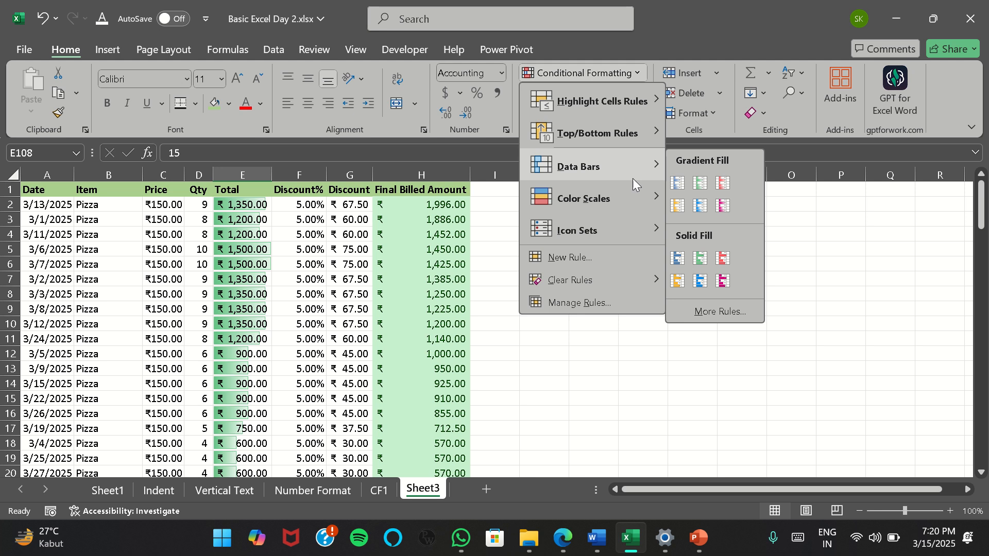
pyautogui.click(879, 247)
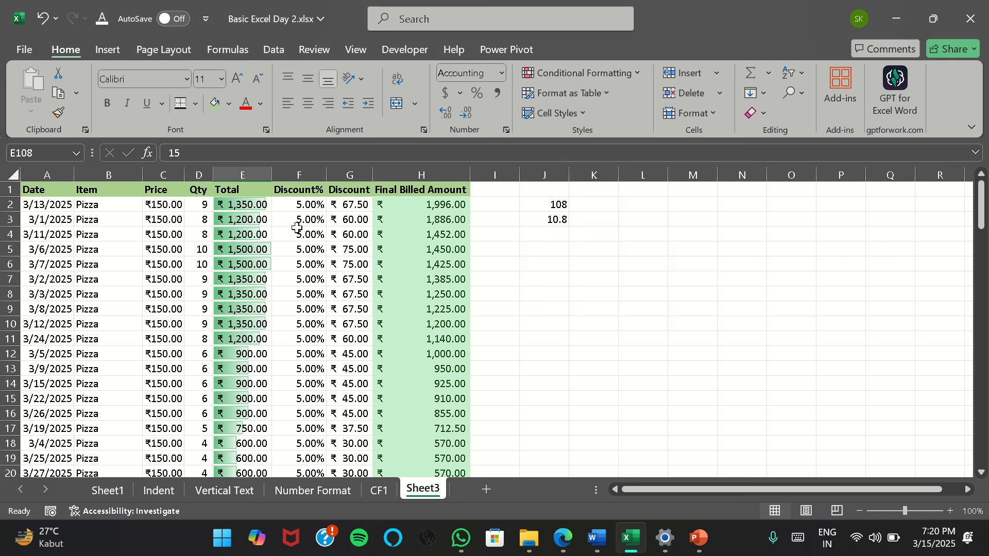
# Select the Total amounts in E2:E109 and change their data bars to the orange gradient fill
pyautogui.click(253, 209)
pyautogui.hotkey('ctrl', 'shift', 'Down')
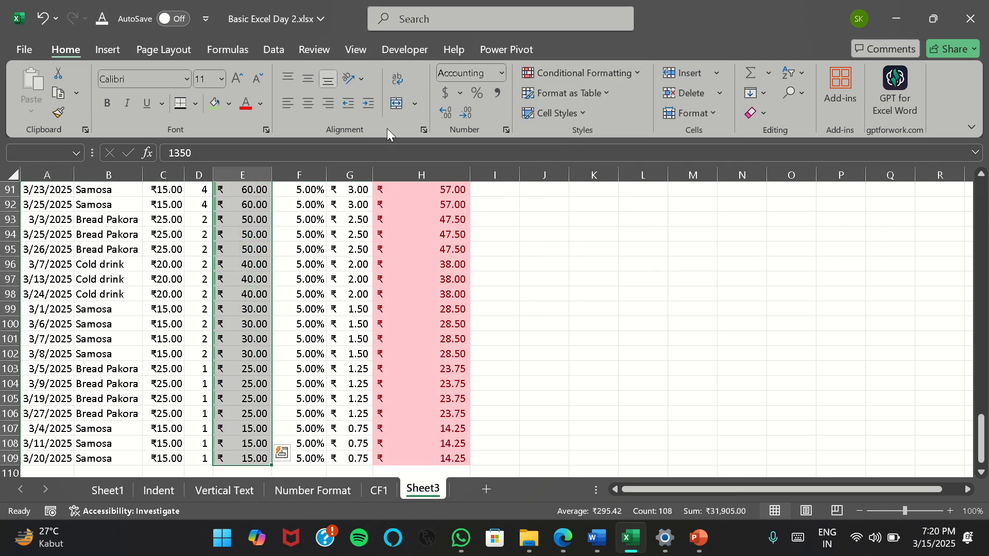
pyautogui.click(638, 75)
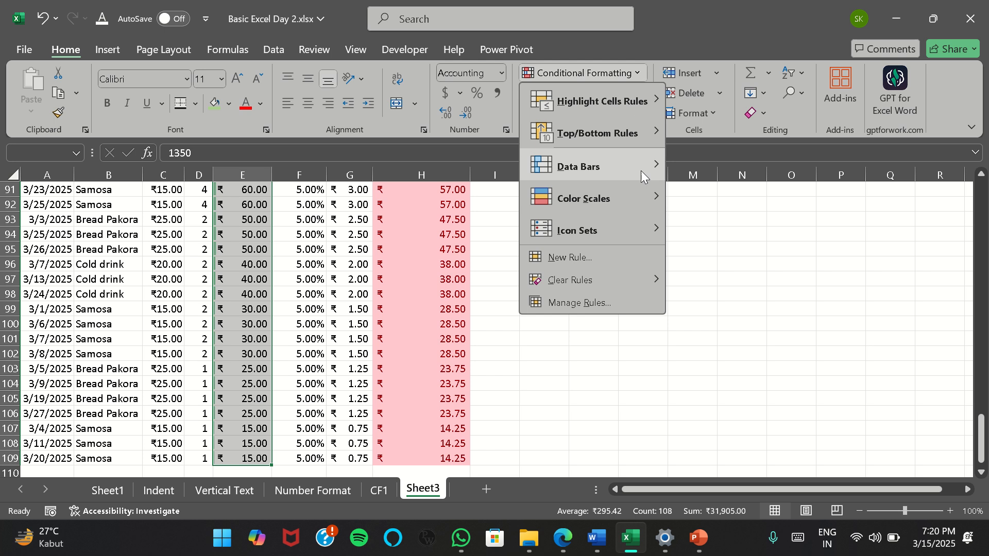
pyautogui.moveTo(640, 168)
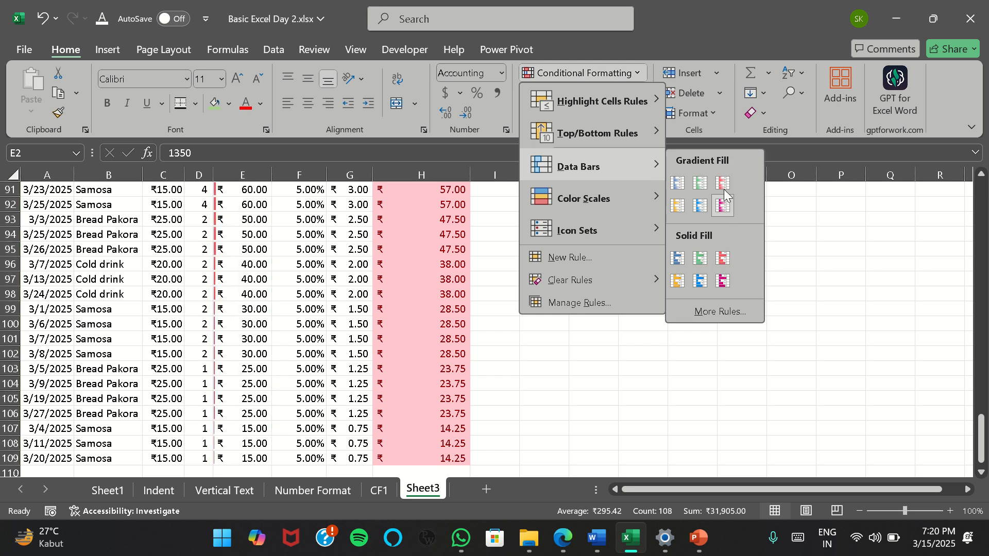
pyautogui.click(678, 205)
pyautogui.scroll(20, 299, 323)
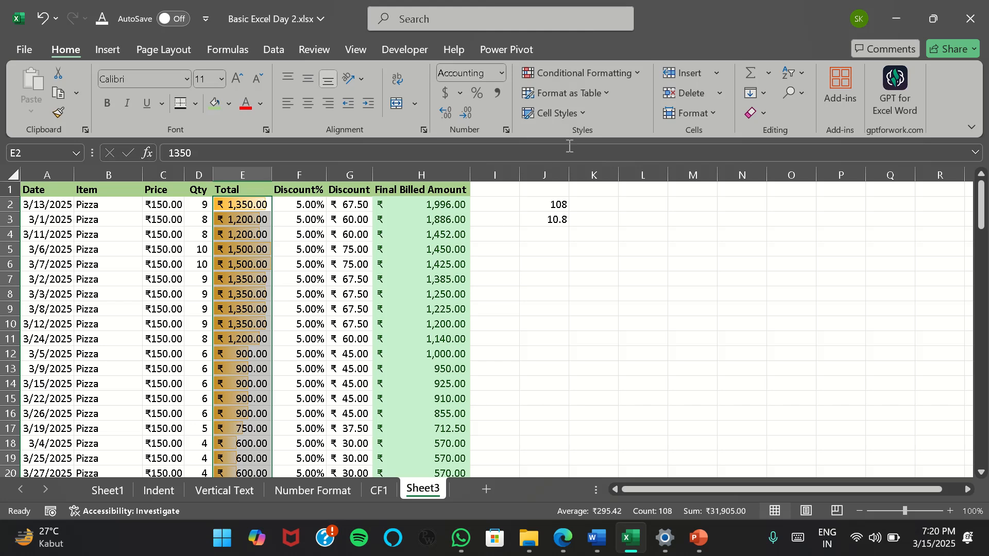
pyautogui.click(633, 77)
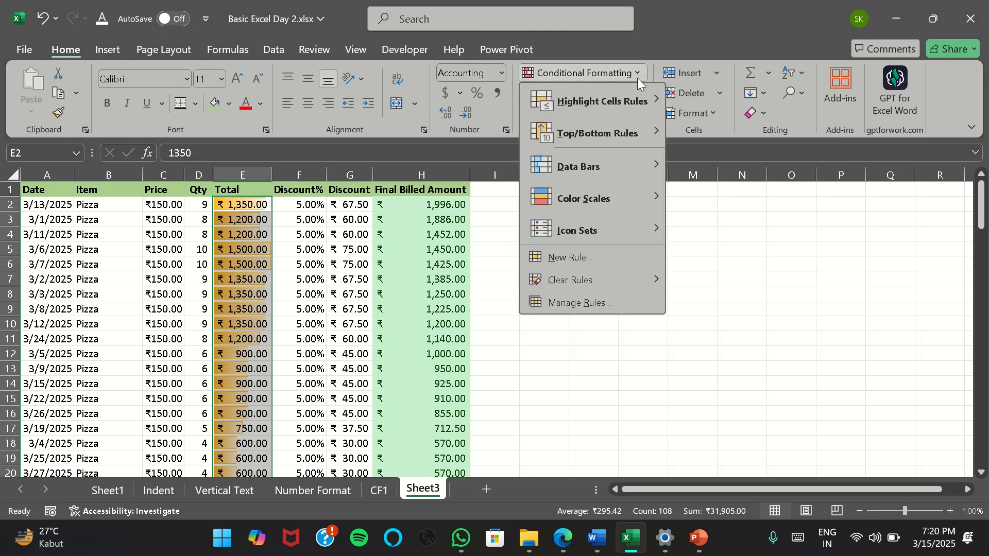
pyautogui.click(316, 280)
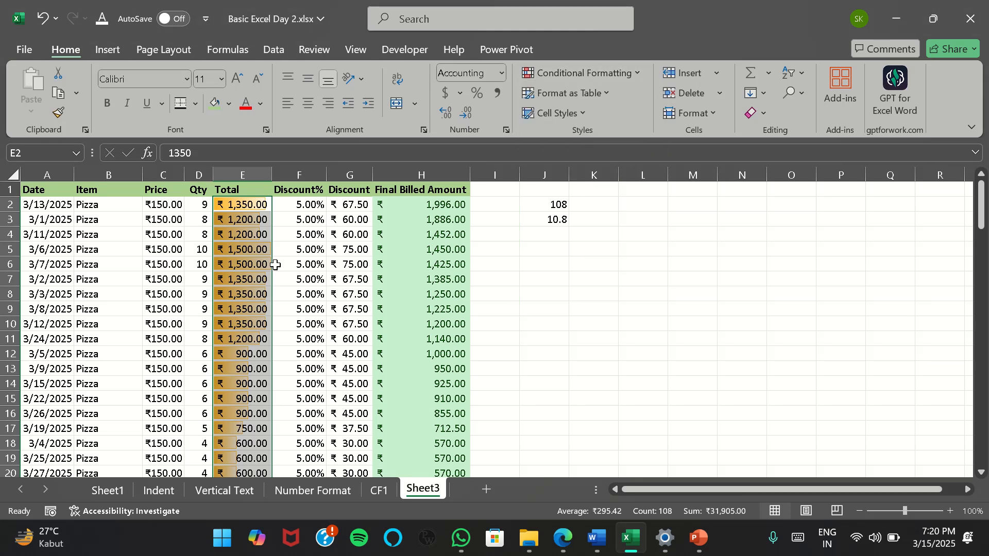
pyautogui.click(428, 204)
pyautogui.hotkey('ctrl', 'shift', 'Down')
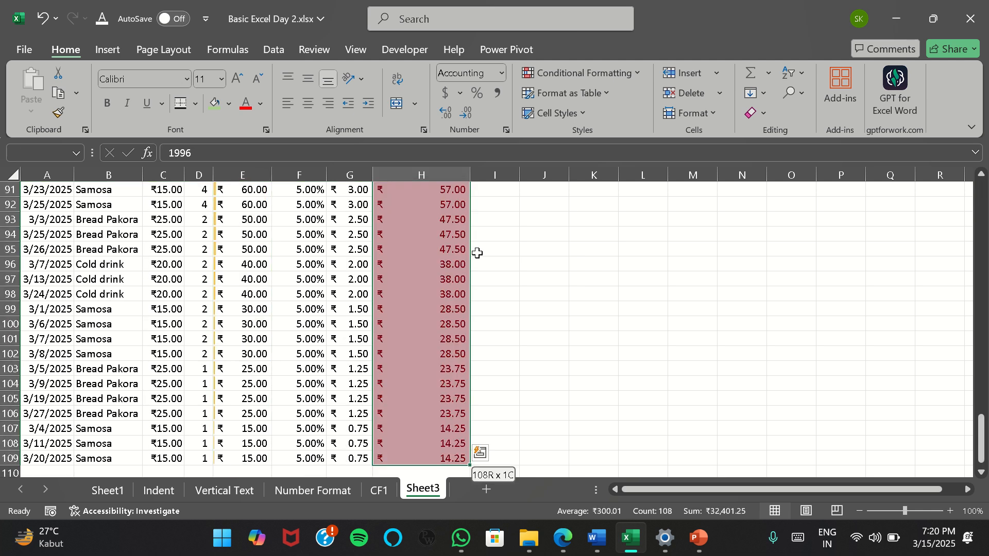
pyautogui.scroll(20, 408, 370)
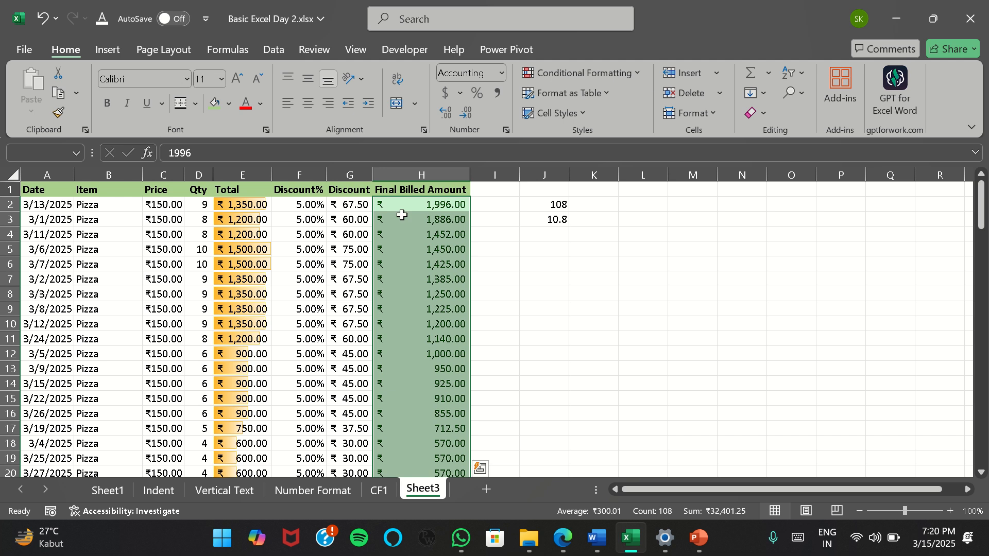
# Apply a two-color green-to-yellow color scale, green for high values, to the Discount amounts in G2:G109
pyautogui.click(348, 203)
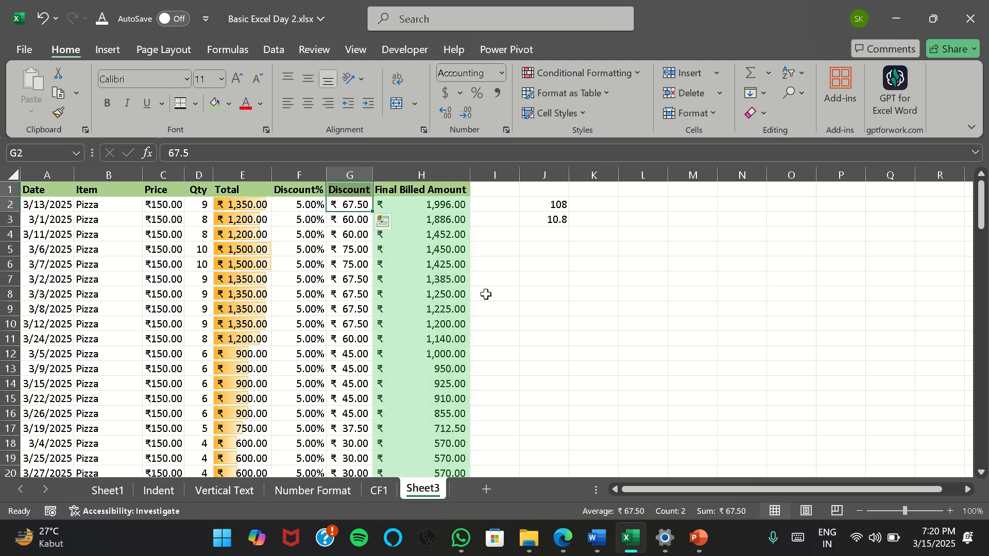
pyautogui.hotkey('ctrl', 'shift', 'Down')
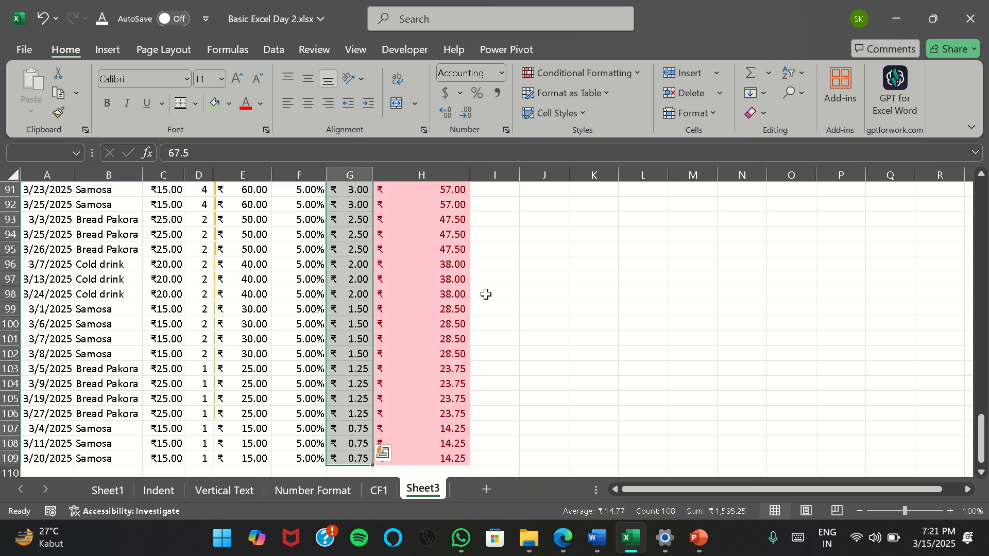
pyautogui.click(640, 76)
pyautogui.moveTo(630, 200)
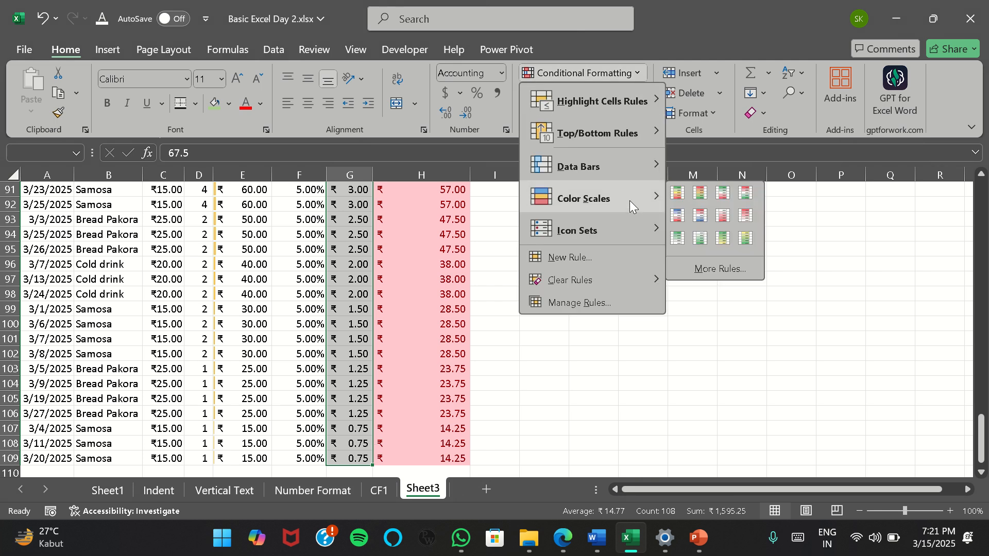
pyautogui.click(745, 238)
# Examine how the color scale shades the Discount column from the lowest to the highest values
pyautogui.scroll(4, 354, 287)
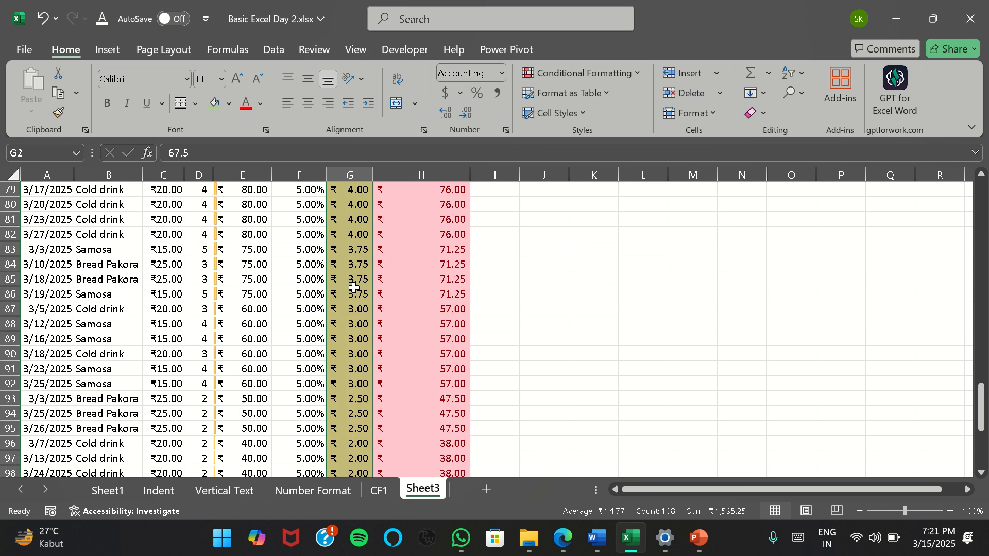
pyautogui.scroll(20, 354, 287)
pyautogui.scroll(-8, 360, 311)
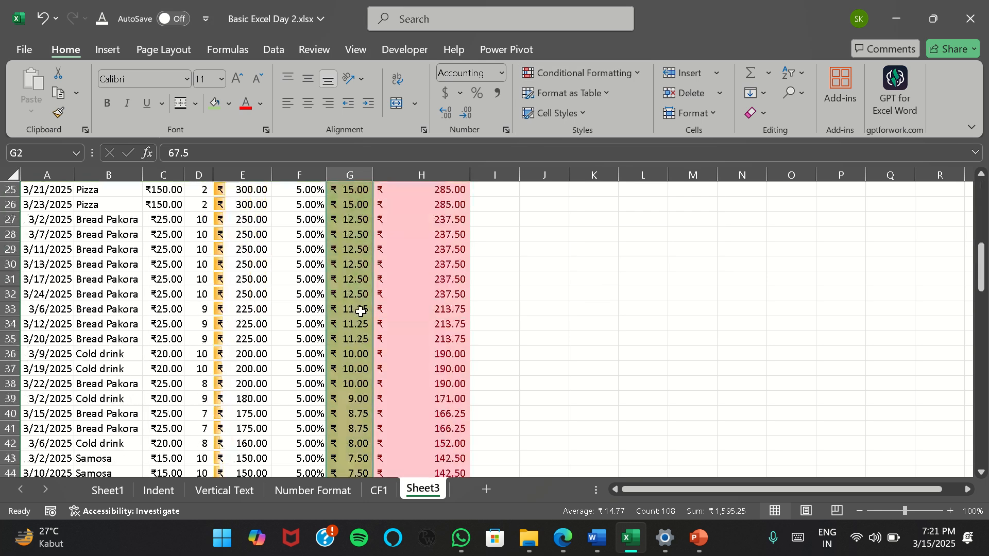
pyautogui.scroll(-4, 360, 312)
pyautogui.scroll(12, 360, 312)
pyautogui.scroll(-20, 350, 335)
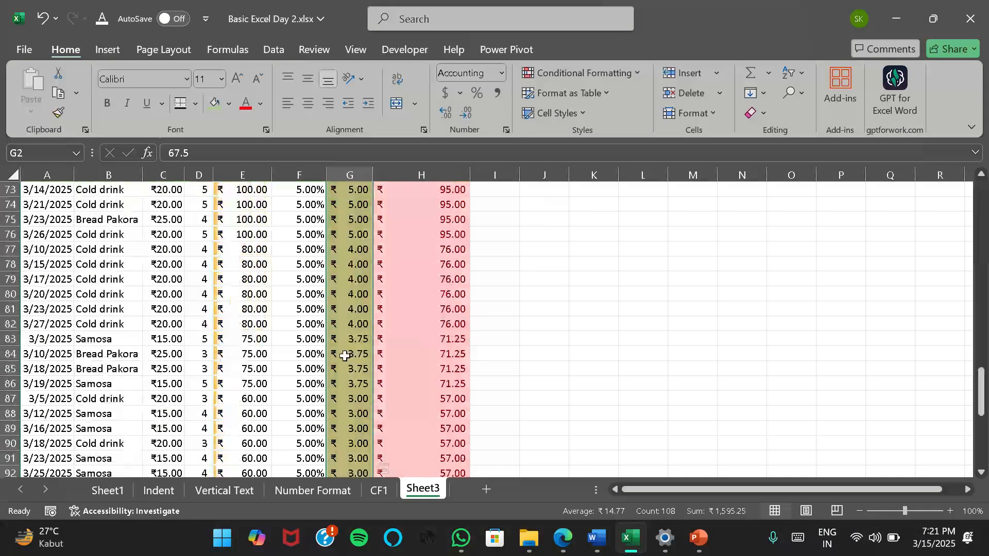
pyautogui.scroll(20, 345, 355)
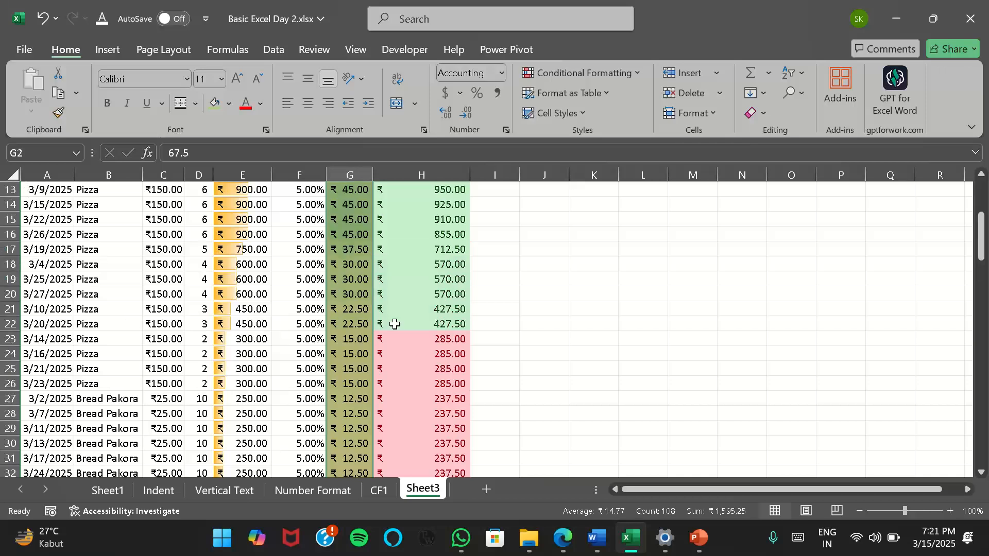
pyautogui.scroll(4, 395, 324)
pyautogui.press('Down')
pyautogui.press('Down')
pyautogui.press('Down')
pyautogui.press('Down')
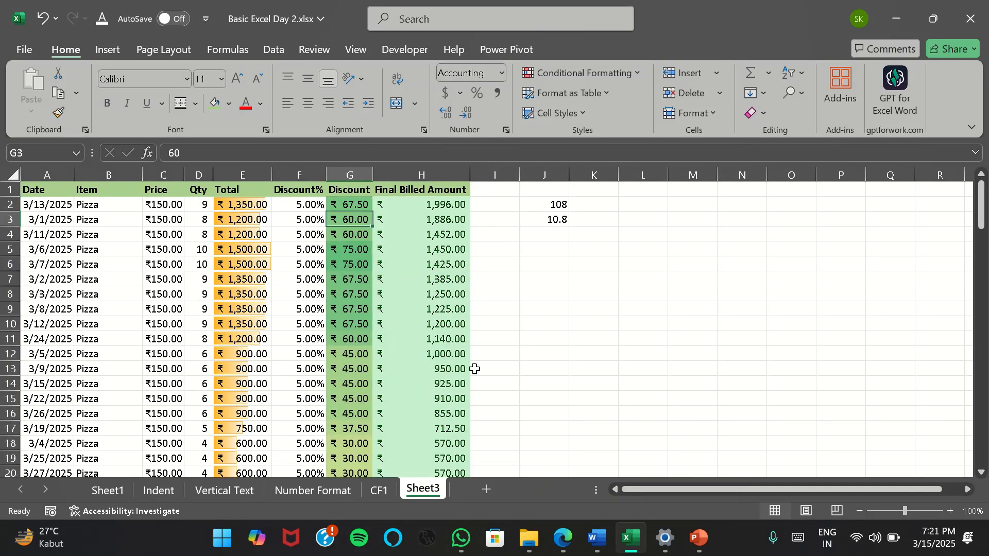
# Sort the sales data by the Discount column from largest to smallest
pyautogui.click(358, 249)
pyautogui.moveTo(353, 213); pyautogui.dragTo(352, 206)
pyautogui.click(351, 206)
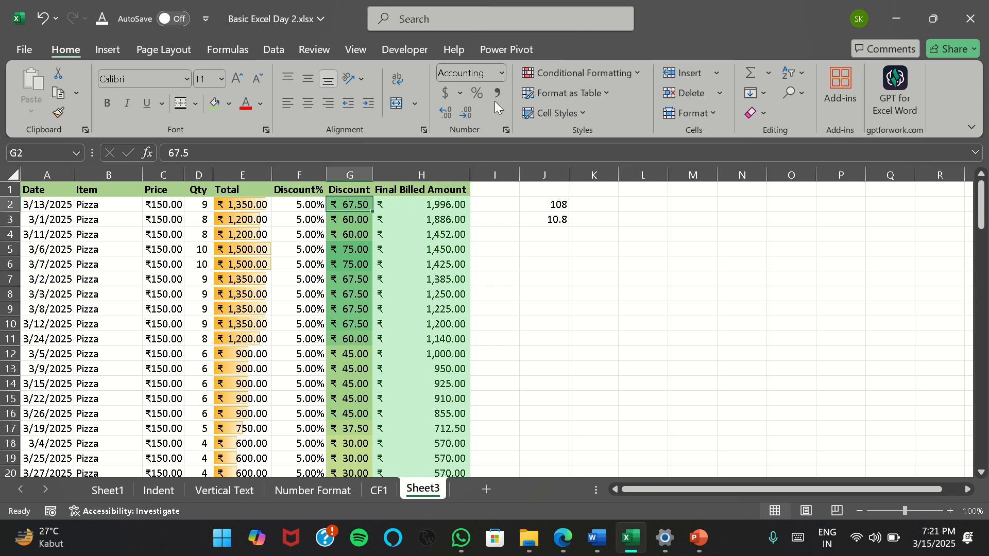
pyautogui.click(273, 49)
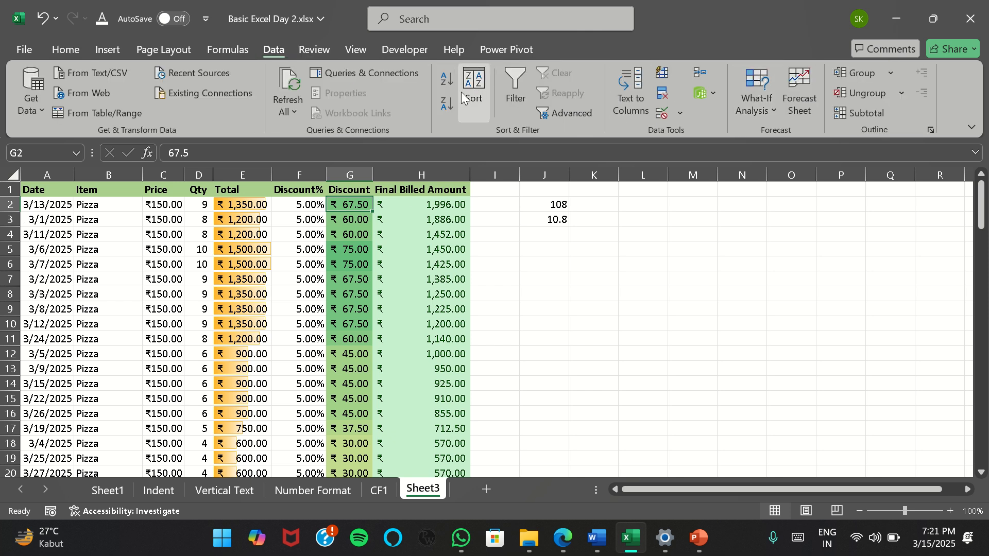
pyautogui.click(447, 103)
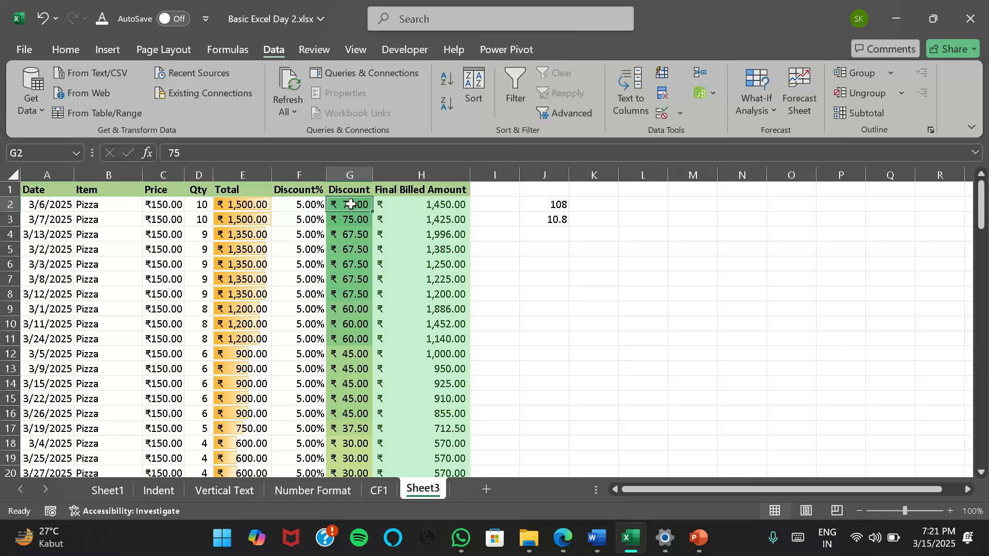
# Examine the color scale shading down the sorted Discount column, from the highest to the lowest amounts
pyautogui.moveTo(348, 200); pyautogui.dragTo(348, 449)
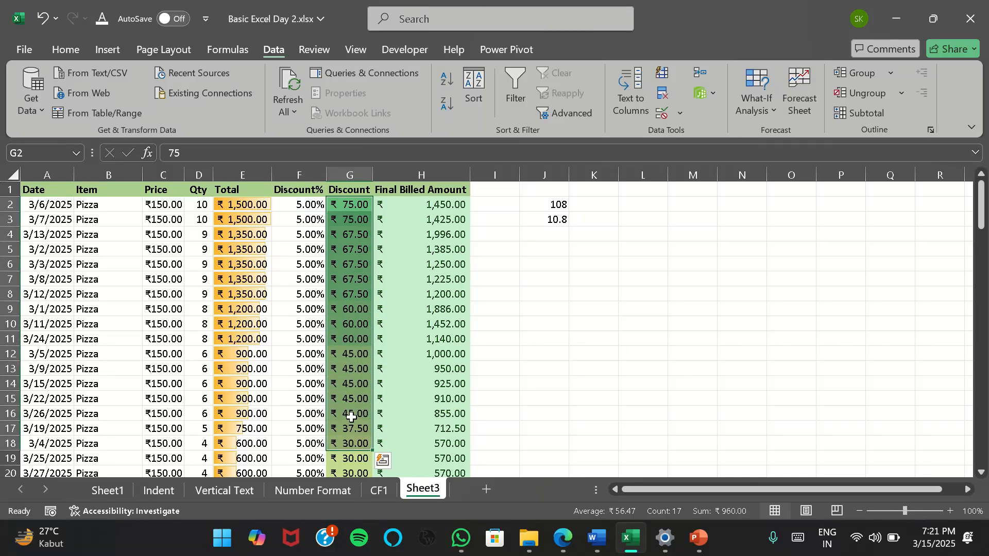
pyautogui.scroll(-6, 354, 309)
pyautogui.scroll(2, 351, 296)
pyautogui.moveTo(348, 287); pyautogui.dragTo(348, 418)
pyautogui.scroll(-14, 340, 414)
pyautogui.scroll(-16, 336, 411)
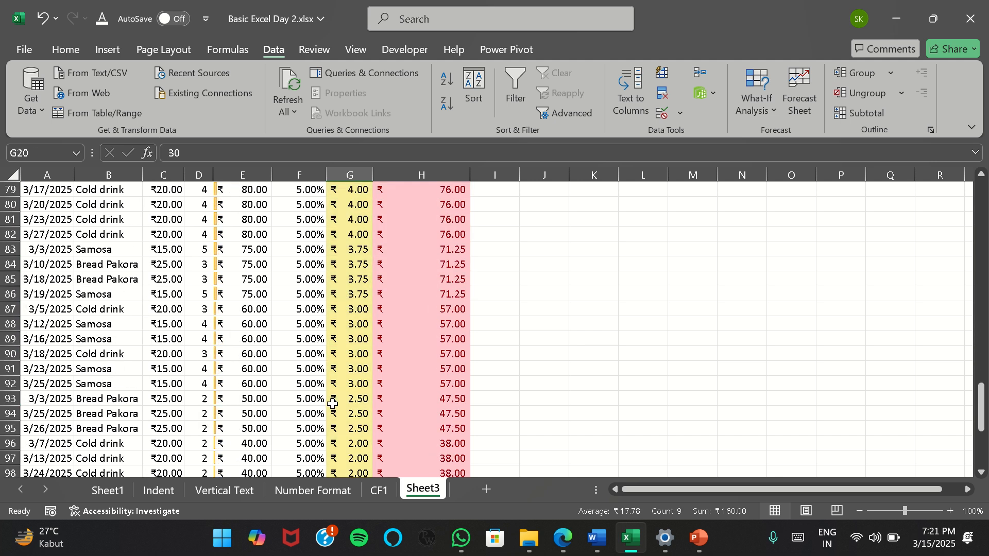
pyautogui.scroll(20, 329, 397)
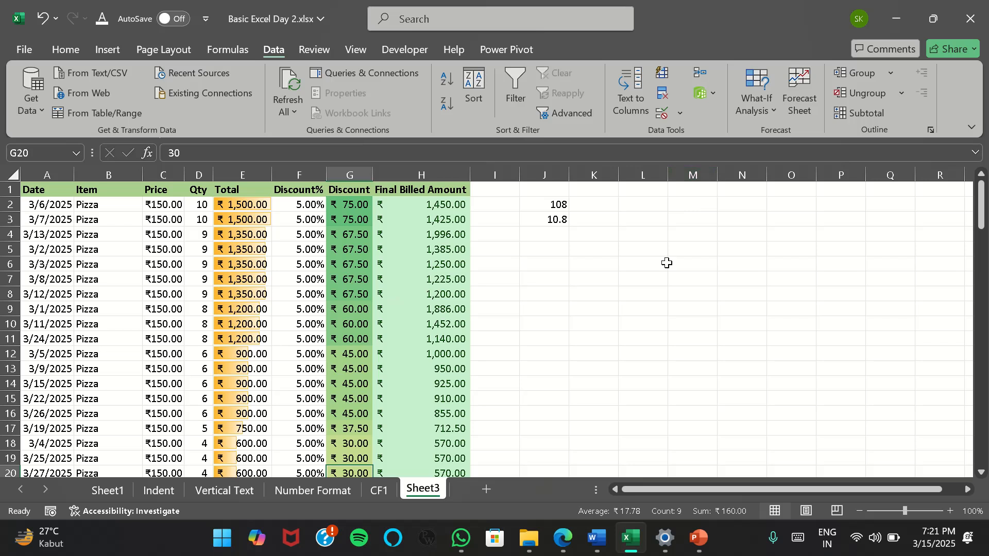
pyautogui.click(349, 221)
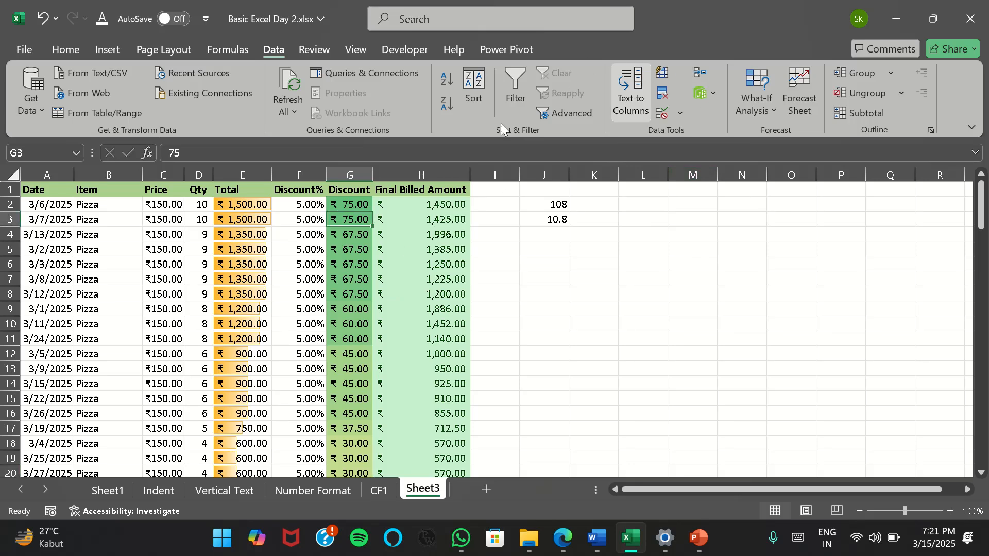
pyautogui.click(65, 50)
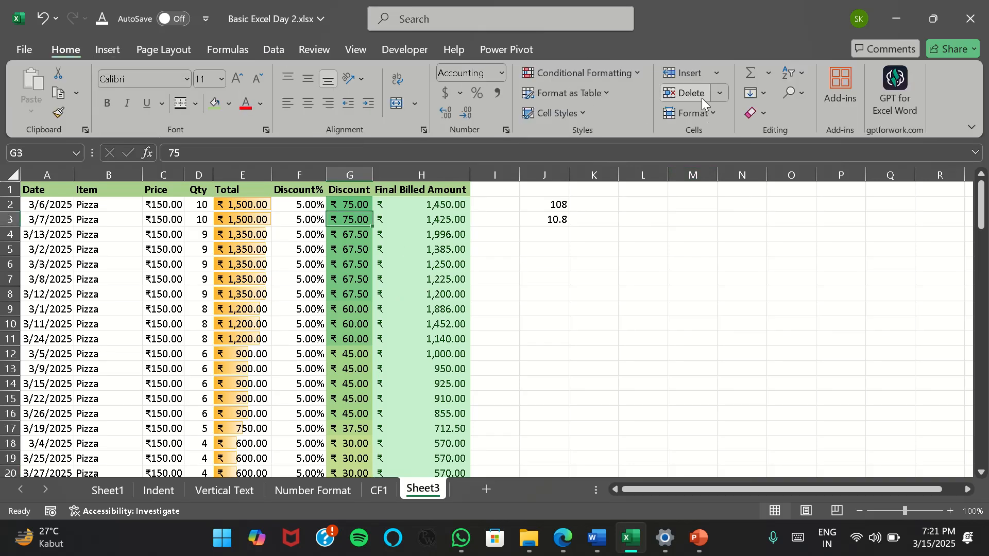
pyautogui.click(635, 75)
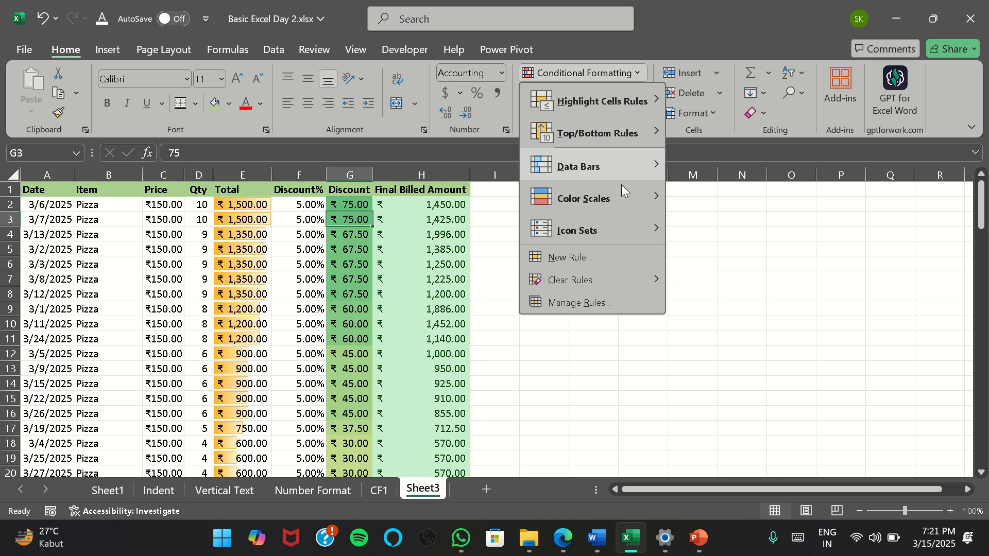
pyautogui.moveTo(619, 208)
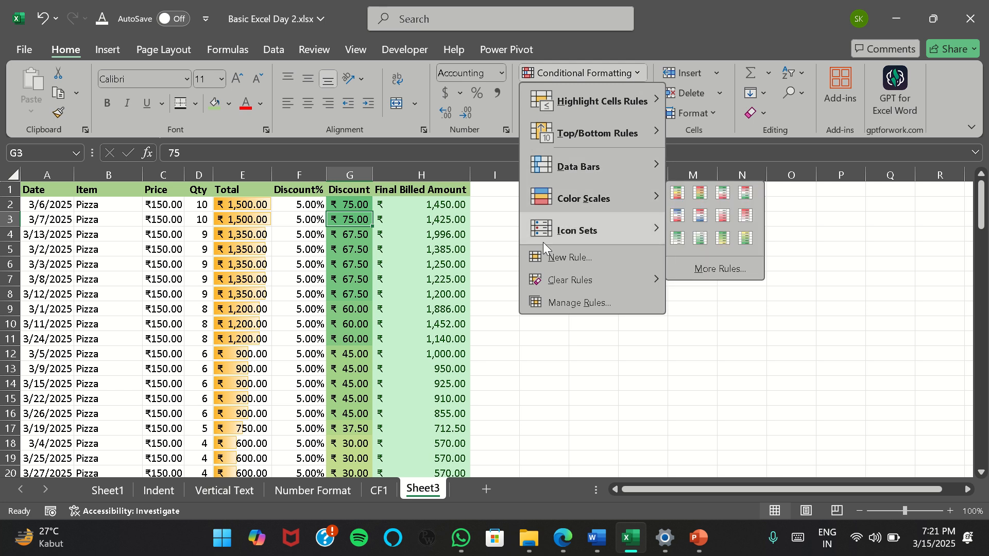
pyautogui.click(340, 295)
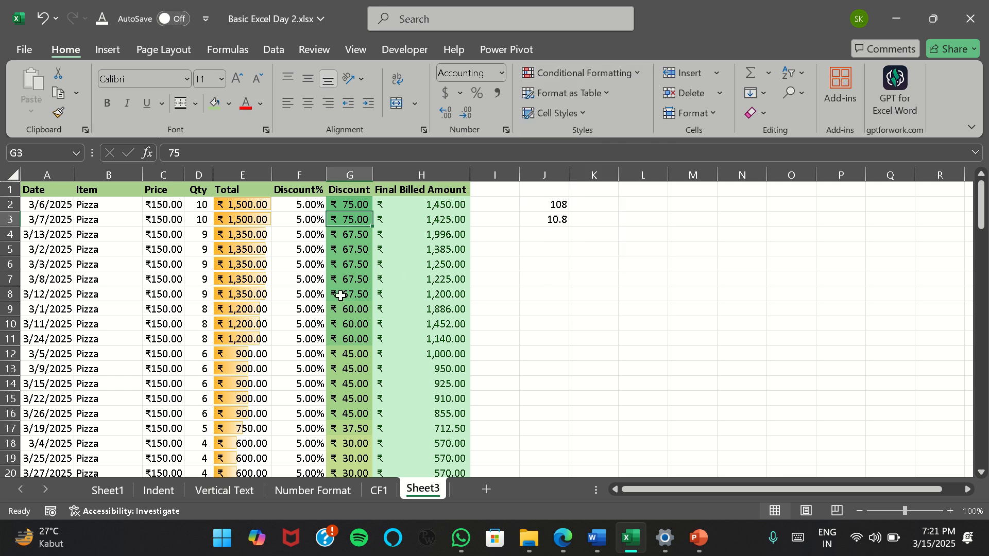
# Apply the icon set of plain green, yellow and red circles to the Final Billed Amounts in H2:H109
pyautogui.click(446, 201)
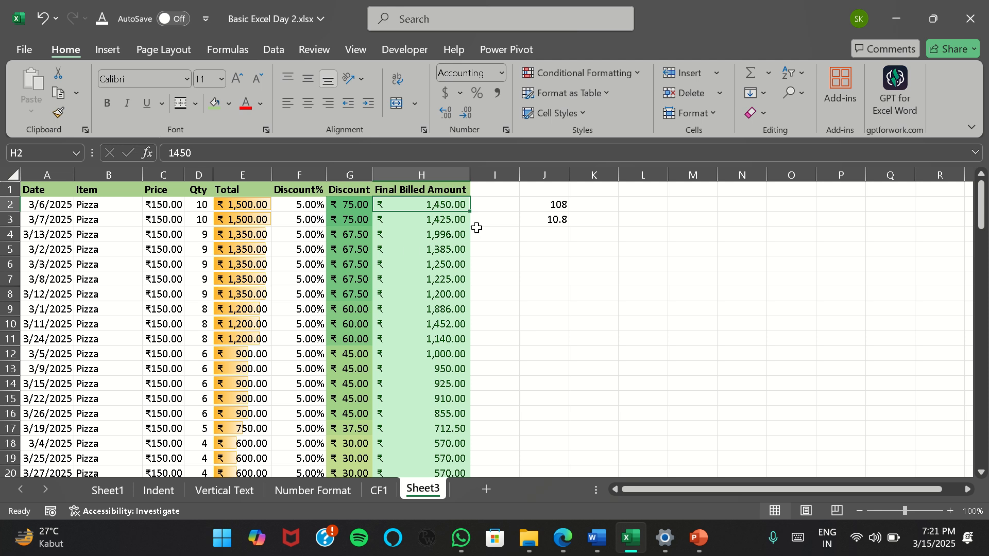
pyautogui.hotkey('ctrl', 'shift', 'Down')
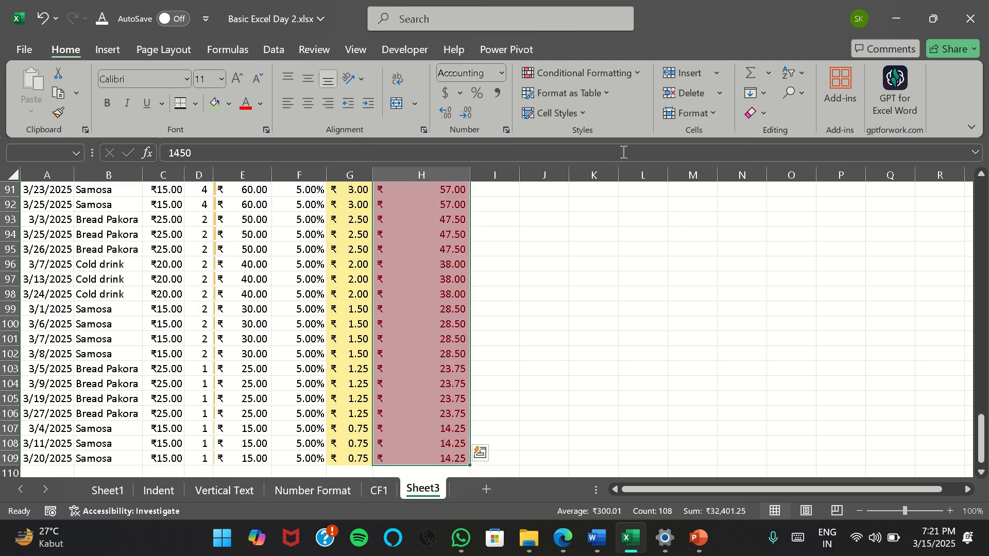
pyautogui.click(633, 73)
pyautogui.moveTo(598, 236)
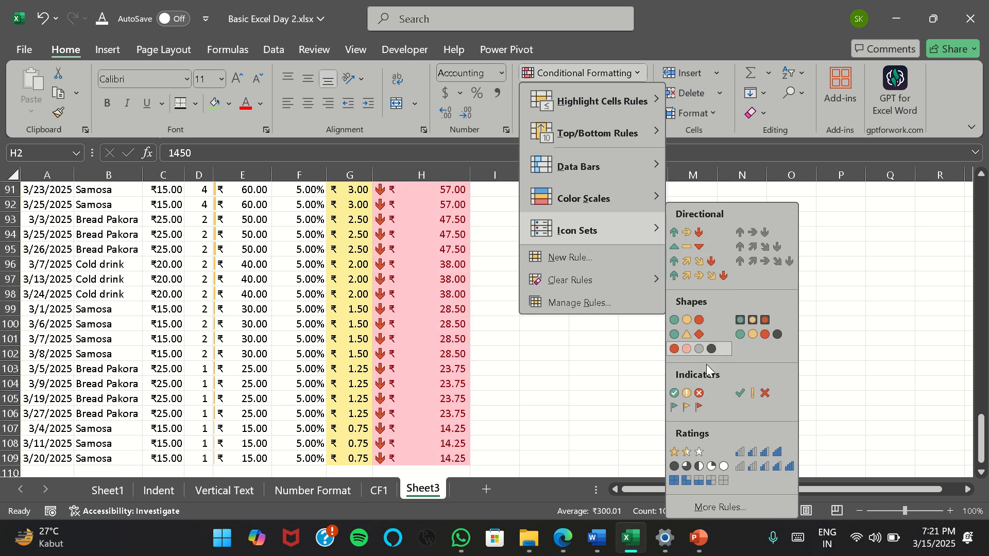
pyautogui.click(694, 323)
# Examine which Final Billed Amounts carry the green, yellow and red circle icons throughout the column
pyautogui.scroll(20, 403, 373)
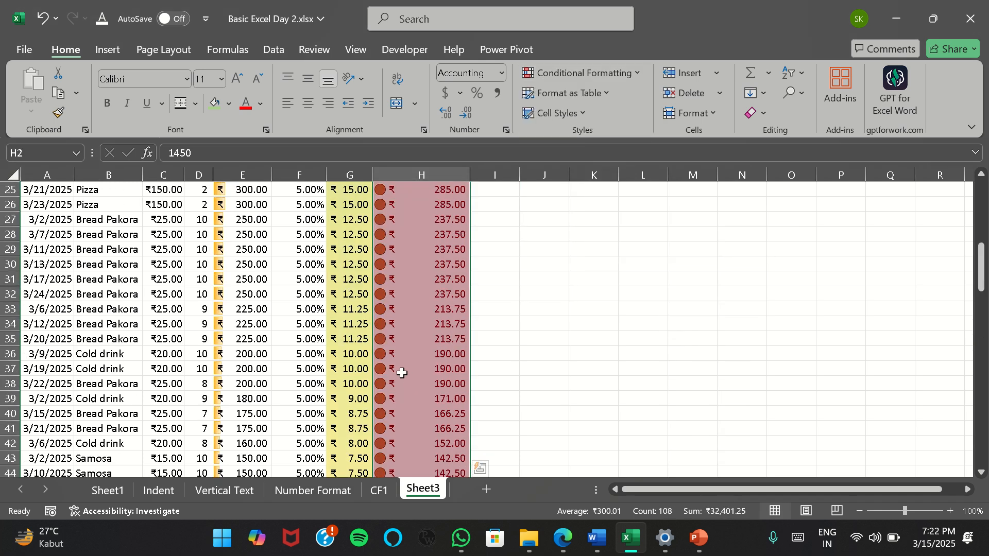
pyautogui.scroll(8, 402, 361)
pyautogui.scroll(-4, 414, 276)
pyautogui.scroll(4, 414, 275)
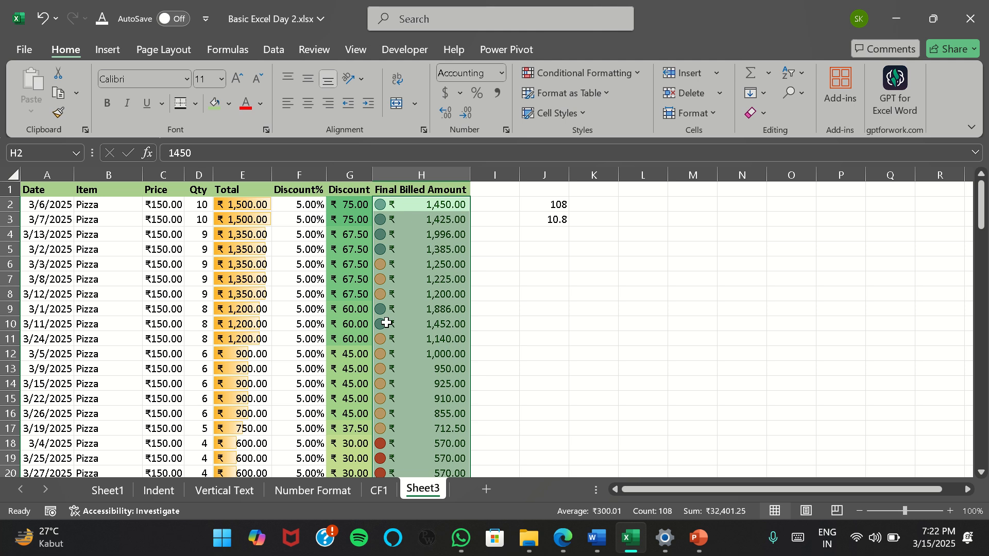
pyautogui.scroll(-2, 387, 422)
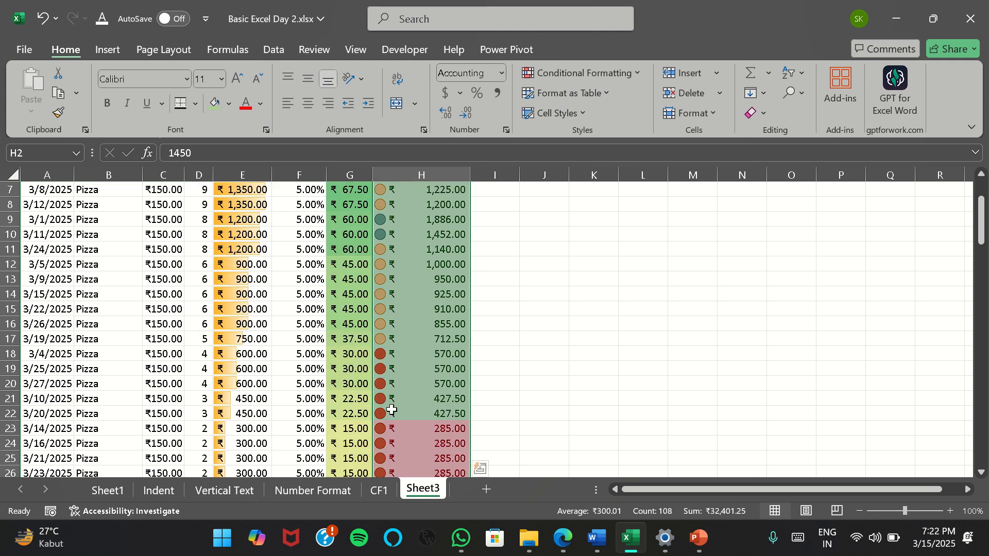
pyautogui.scroll(-2, 388, 387)
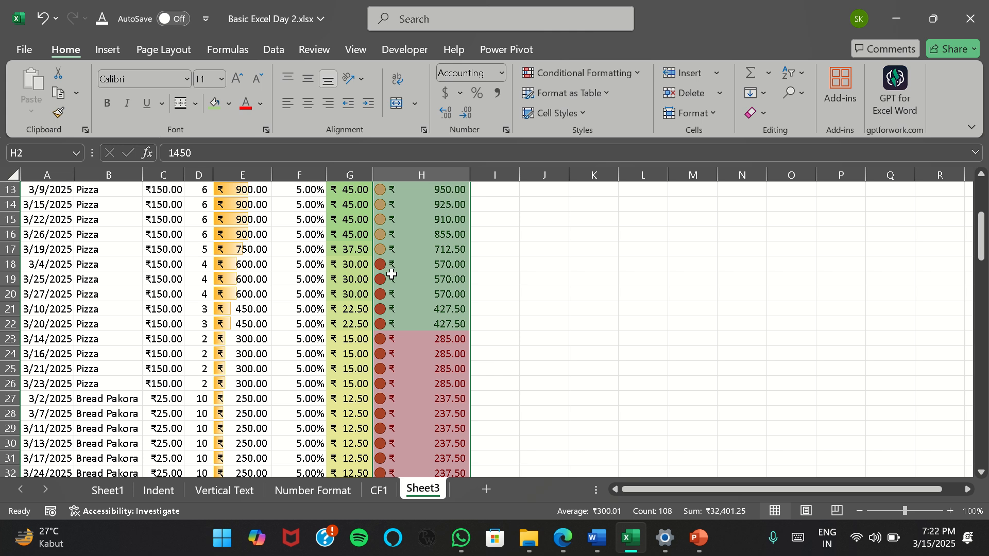
pyautogui.scroll(-2, 389, 284)
pyautogui.scroll(2, 389, 282)
pyautogui.scroll(-20, 392, 266)
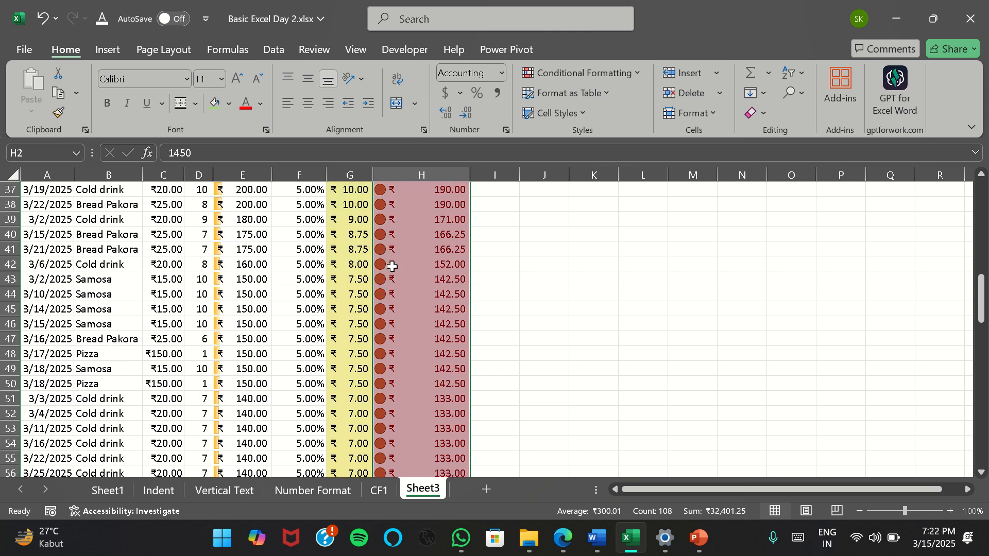
pyautogui.scroll(20, 403, 292)
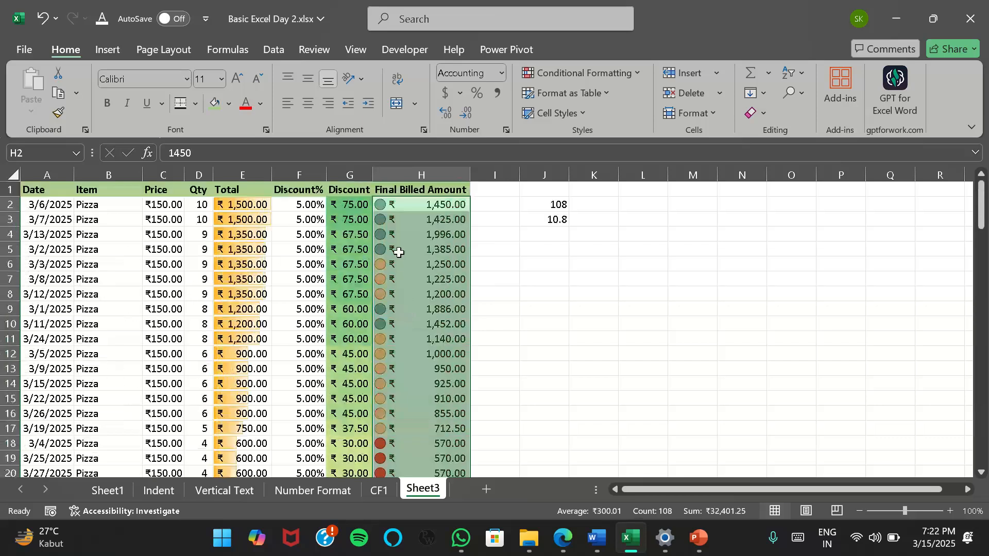
pyautogui.scroll(-8, 398, 254)
pyautogui.scroll(8, 412, 309)
pyautogui.scroll(-4, 386, 284)
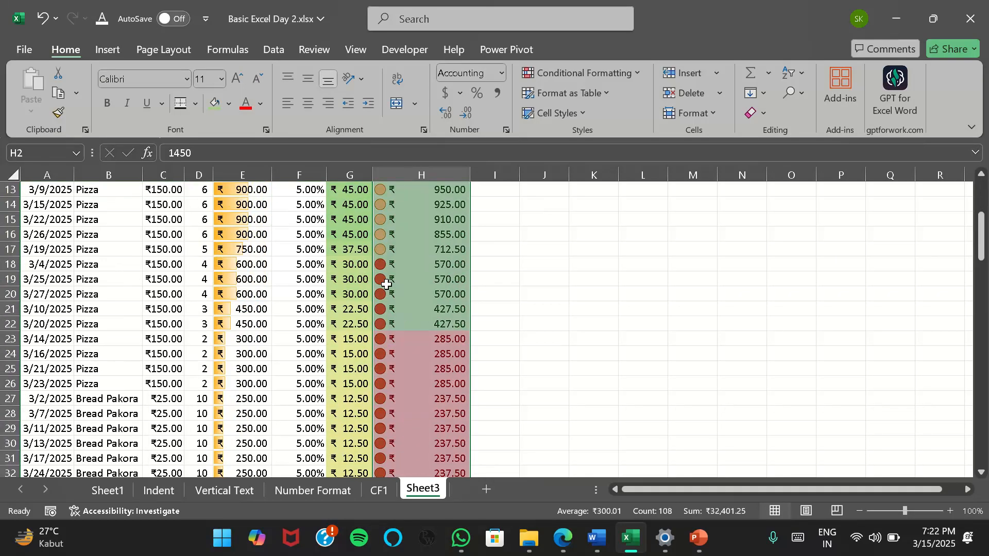
pyautogui.scroll(4, 392, 284)
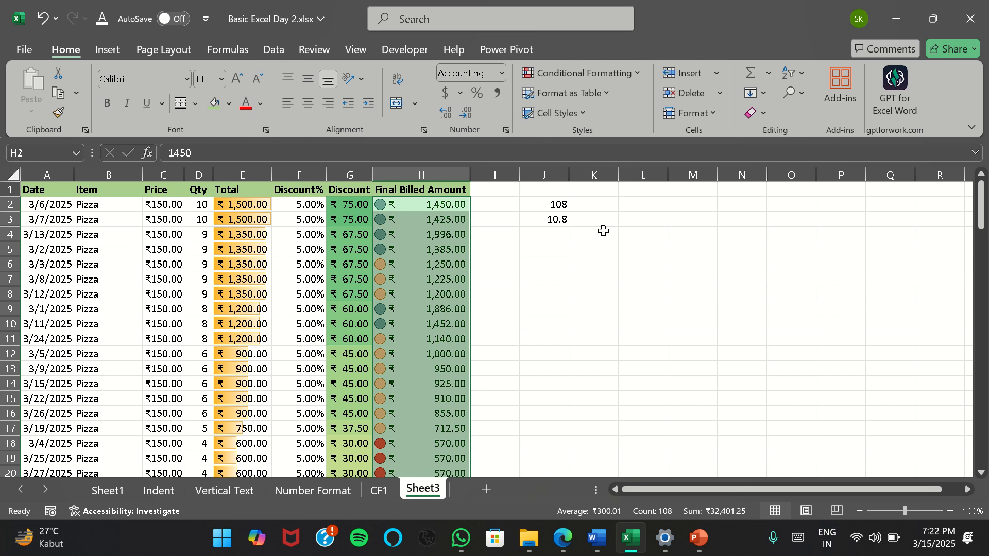
pyautogui.click(444, 250)
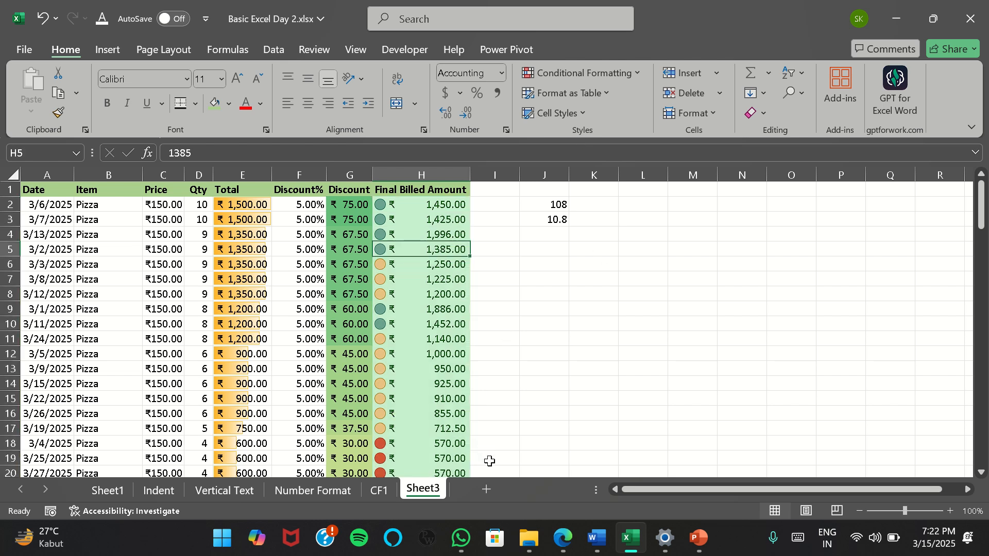
pyautogui.scroll(-12, 420, 412)
pyautogui.scroll(12, 420, 413)
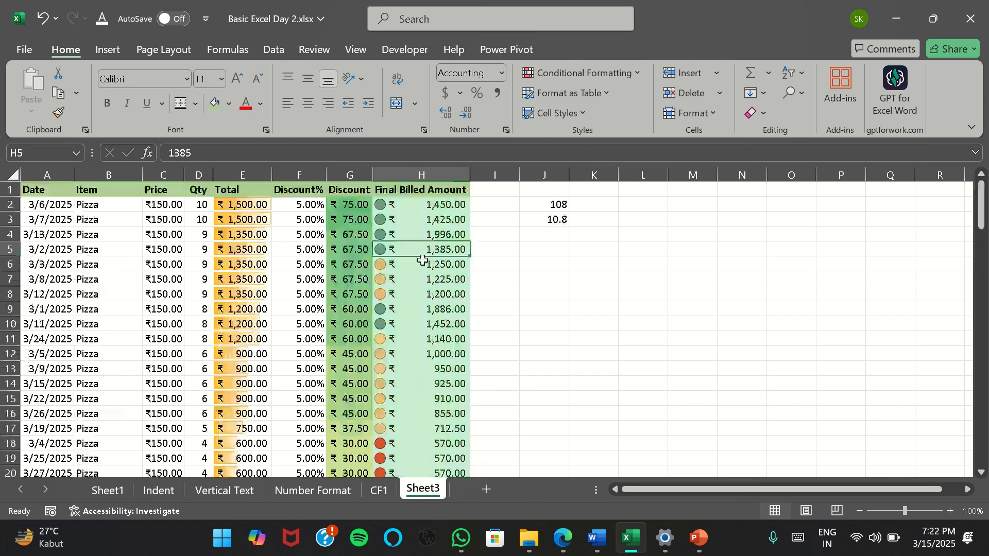
# Change the icon set on the Final Billed Amounts in H2:H109 to the three colored directional arrows
pyautogui.click(406, 204)
pyautogui.hotkey('ctrl', 'shift', 'Down')
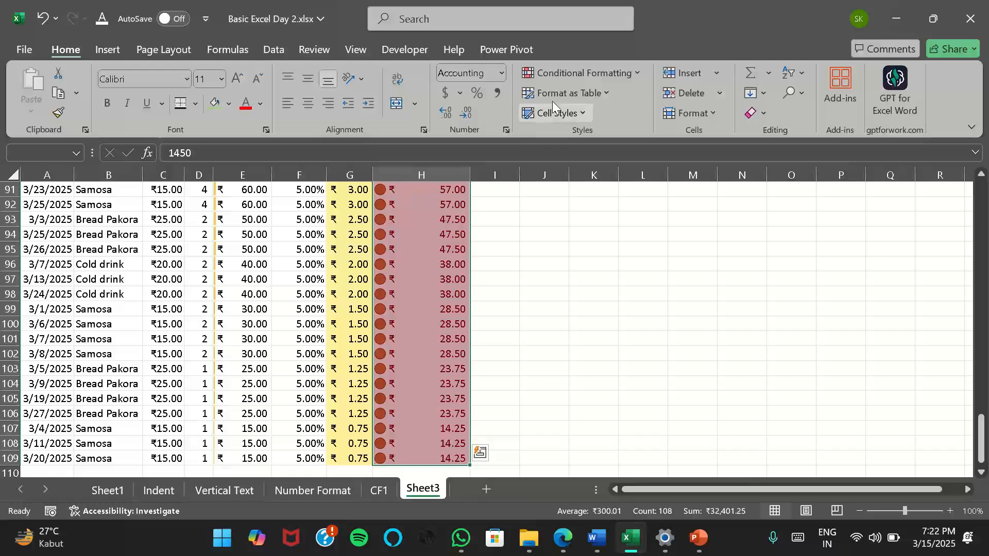
pyautogui.click(614, 73)
pyautogui.moveTo(635, 234)
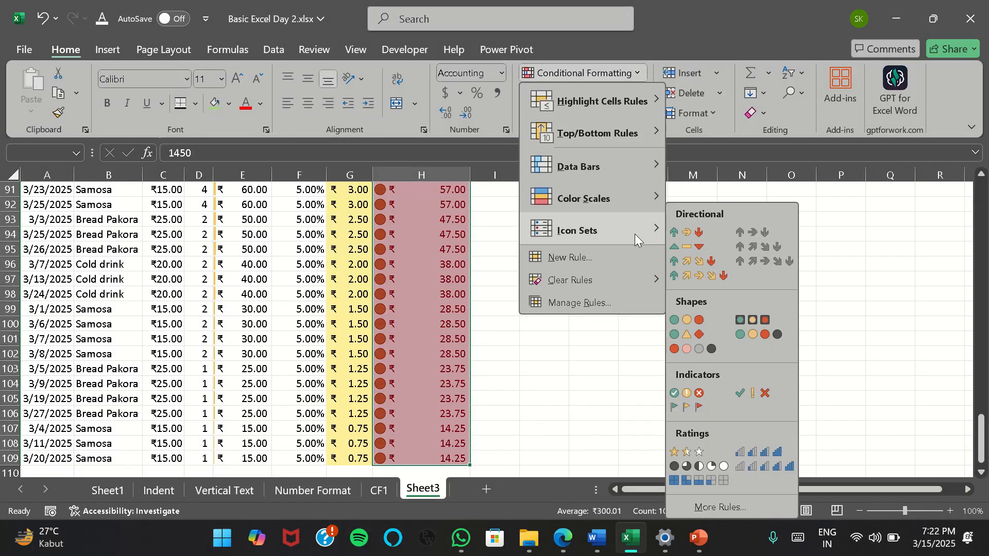
pyautogui.click(688, 233)
pyautogui.scroll(20, 419, 335)
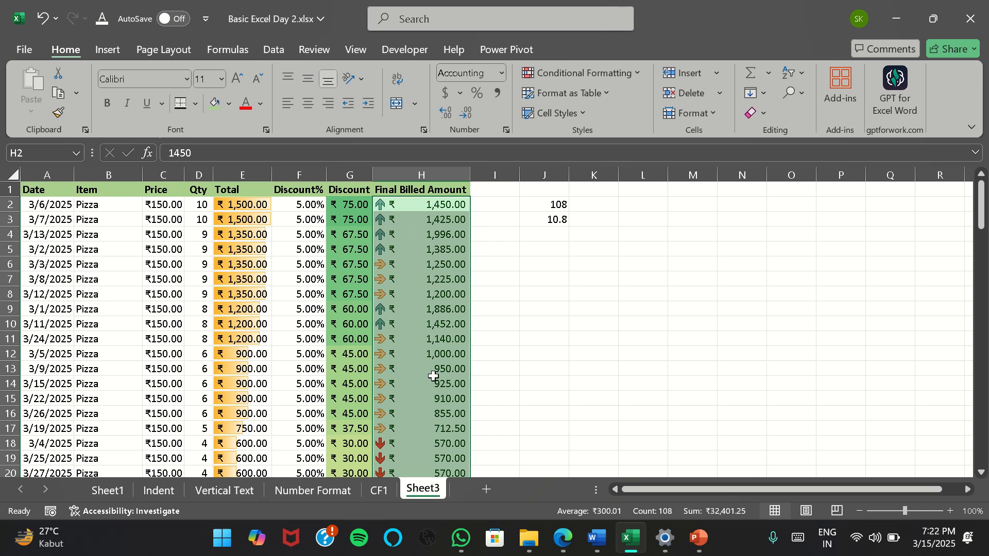
pyautogui.scroll(-16, 407, 367)
pyautogui.scroll(14, 407, 366)
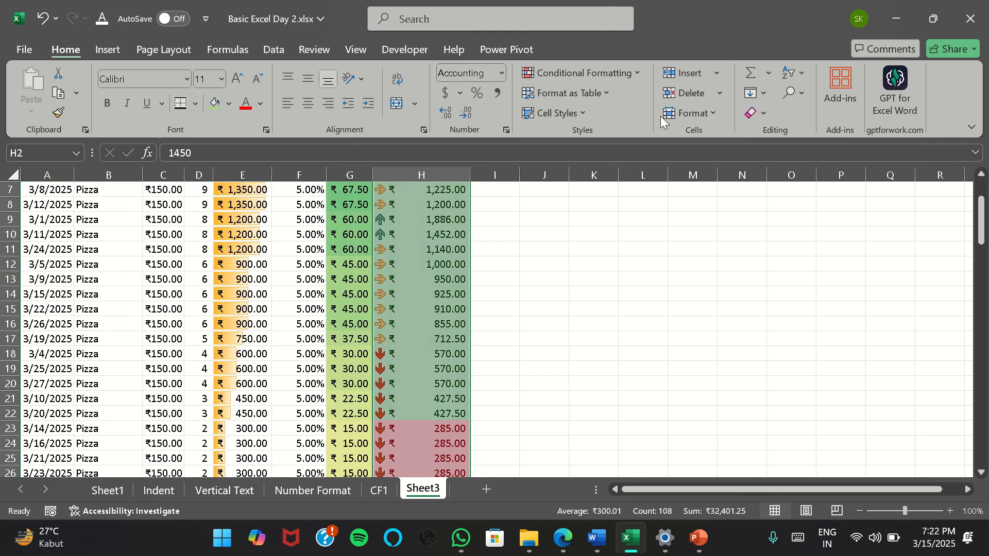
# Review the rule types offered for a new conditional formatting rule, then leave without creating one
pyautogui.click(633, 72)
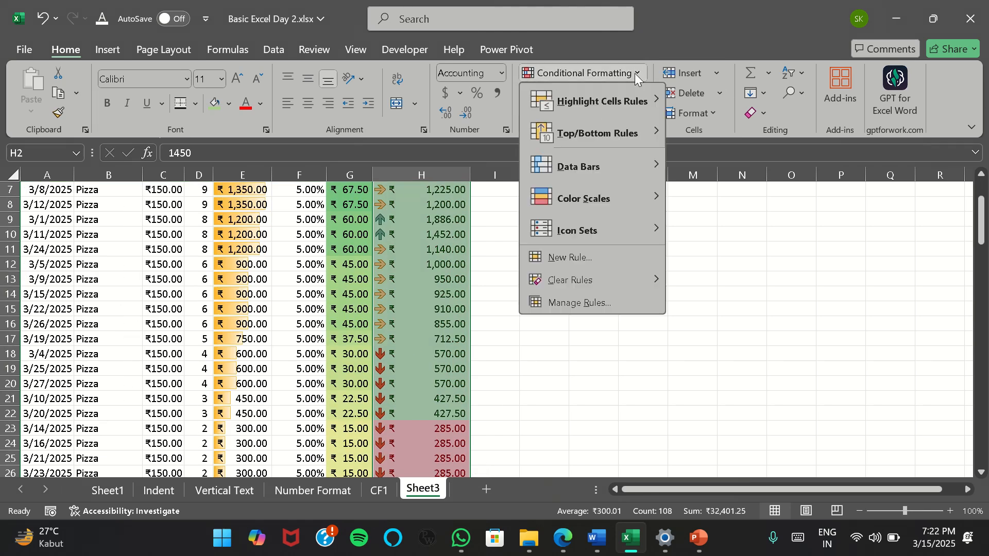
pyautogui.moveTo(600, 240)
pyautogui.click(415, 272)
pyautogui.click(630, 74)
pyautogui.click(575, 259)
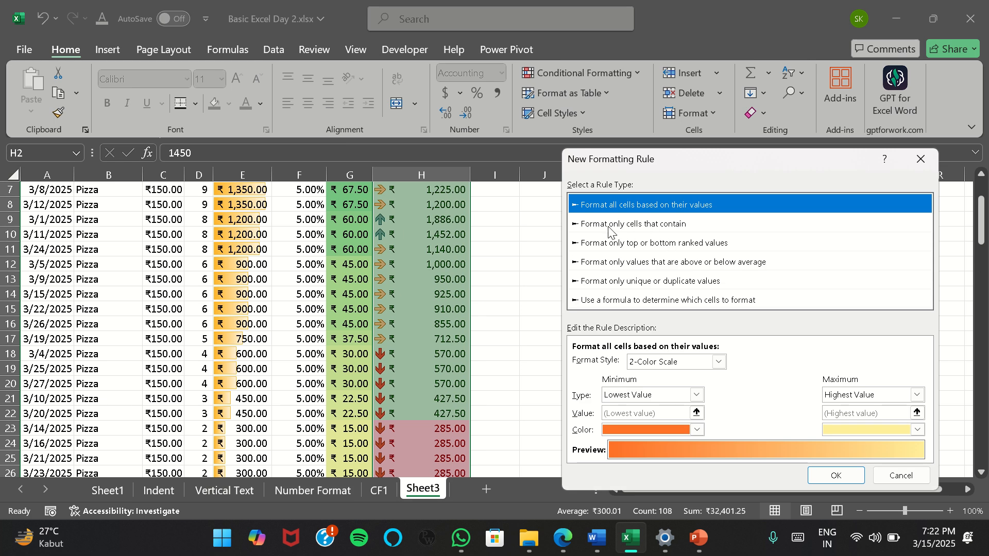
pyautogui.click(900, 475)
pyautogui.scroll(2, 407, 335)
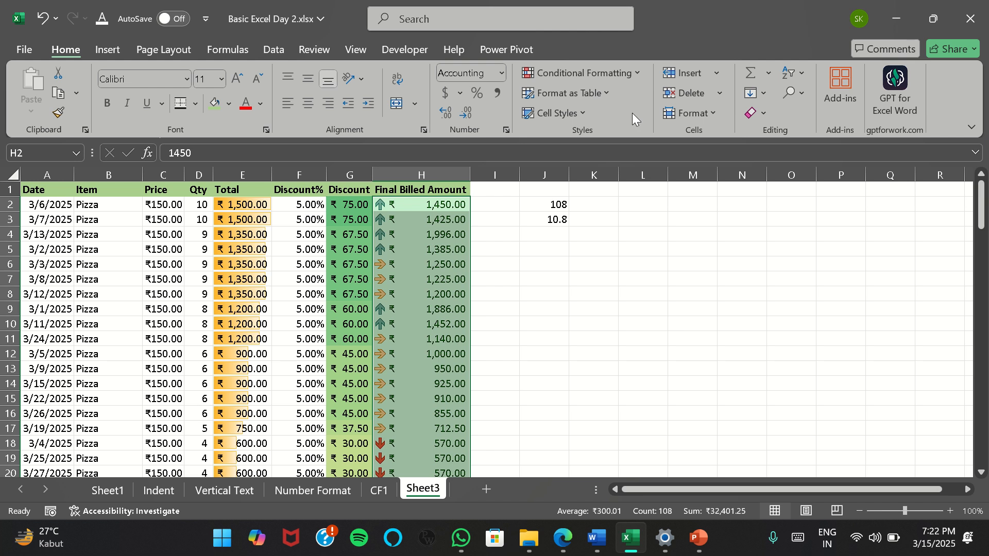
# Delete the Below Average and Above Average rules from H2:H109 in the rules manager, keeping only the Icon Set rule
pyautogui.click(638, 75)
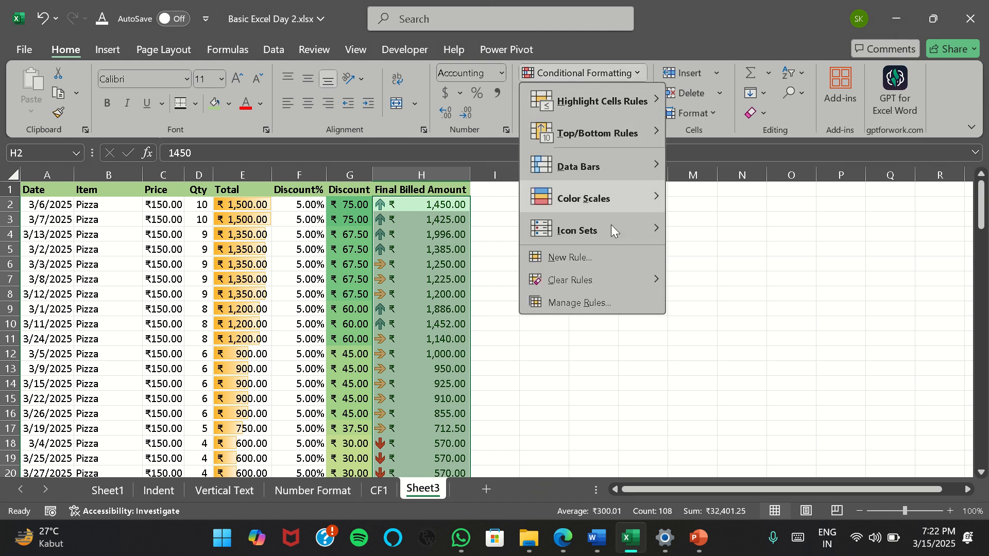
pyautogui.moveTo(599, 288)
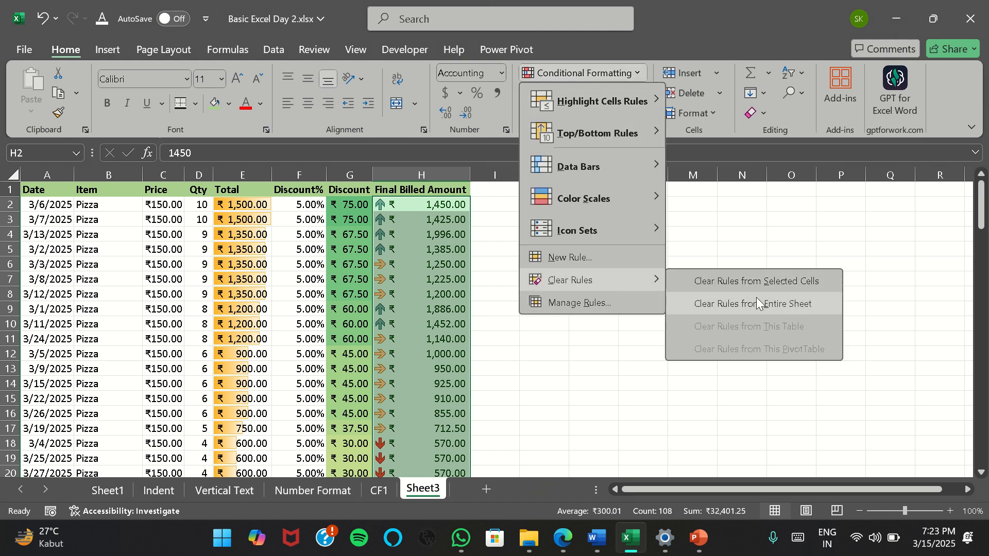
pyautogui.click(581, 303)
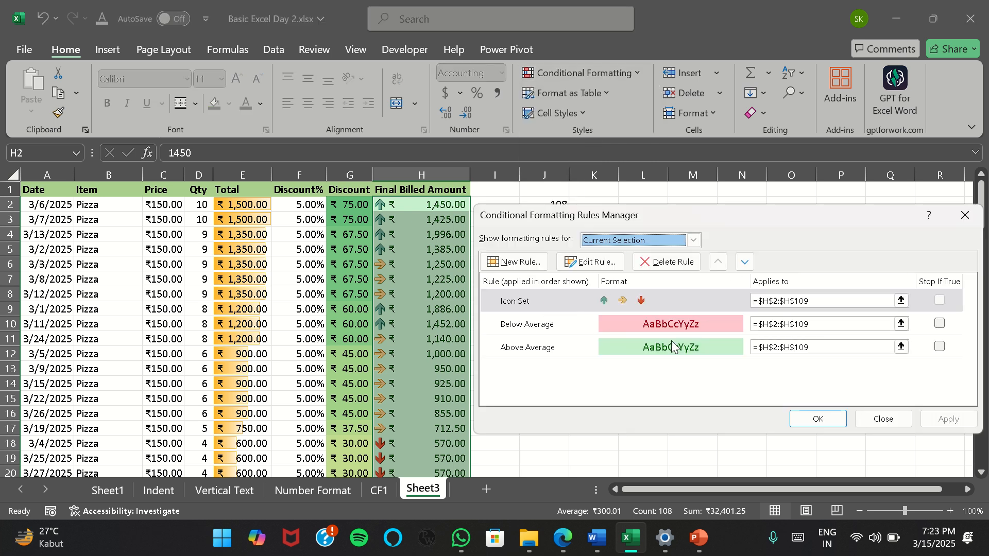
pyautogui.click(647, 327)
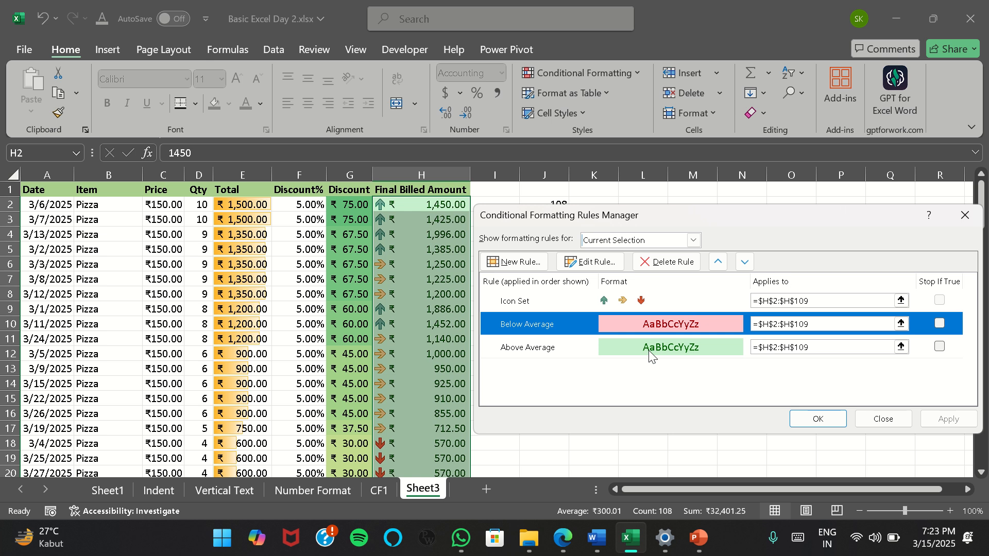
pyautogui.click(676, 264)
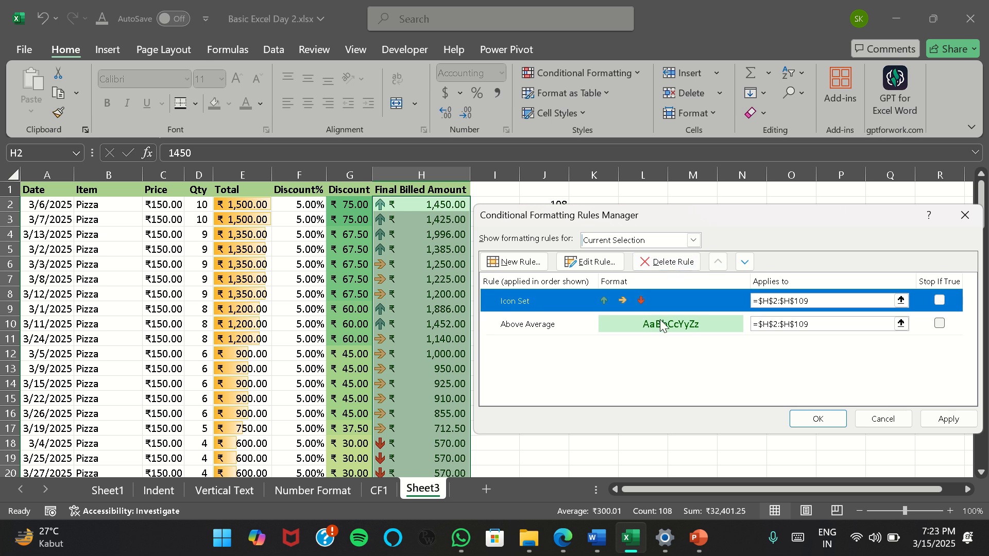
pyautogui.click(662, 265)
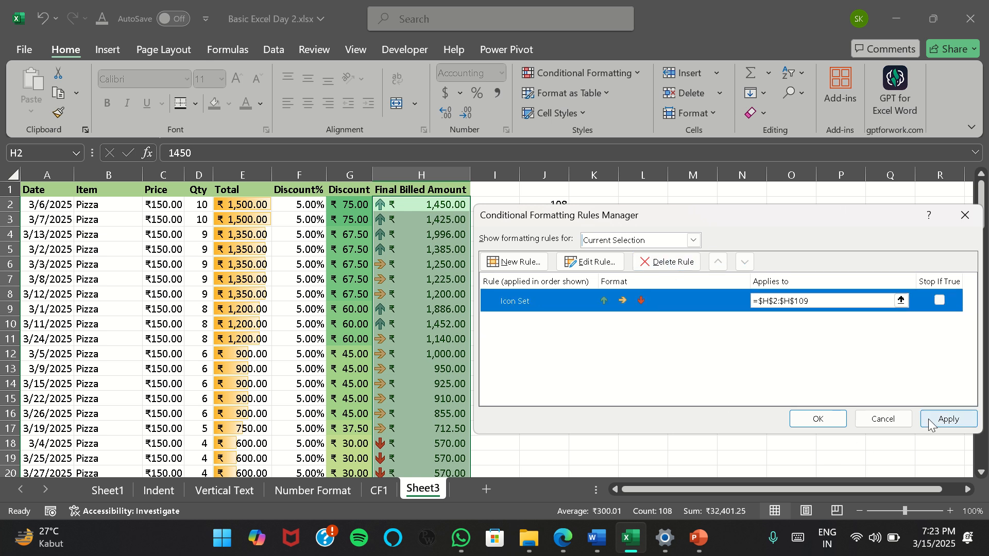
pyautogui.click(945, 419)
pyautogui.click(810, 421)
pyautogui.scroll(-20, 442, 291)
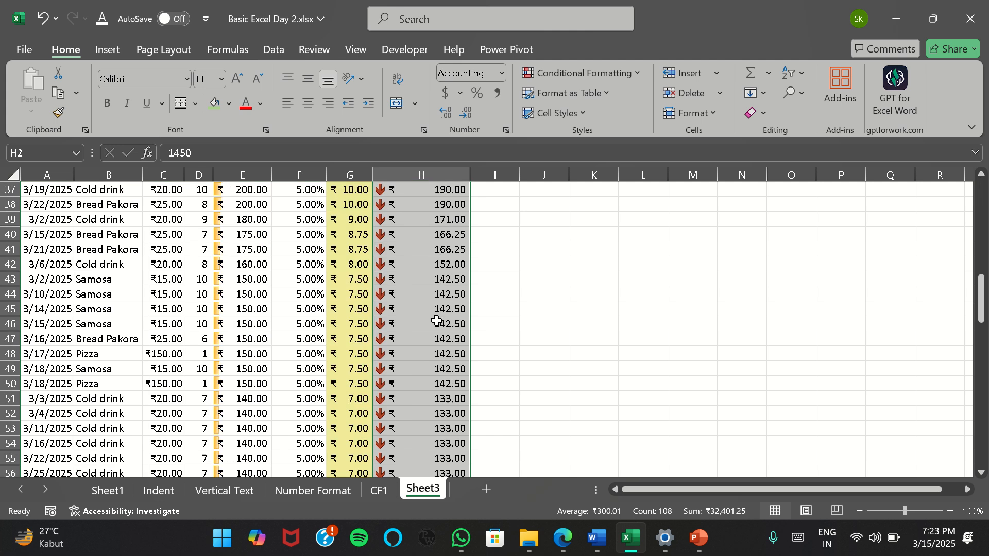
# Review the conditional formatting rules that apply to the selected Final Billed Amounts in the rules manager, leaving without changes
pyautogui.scroll(20, 442, 291)
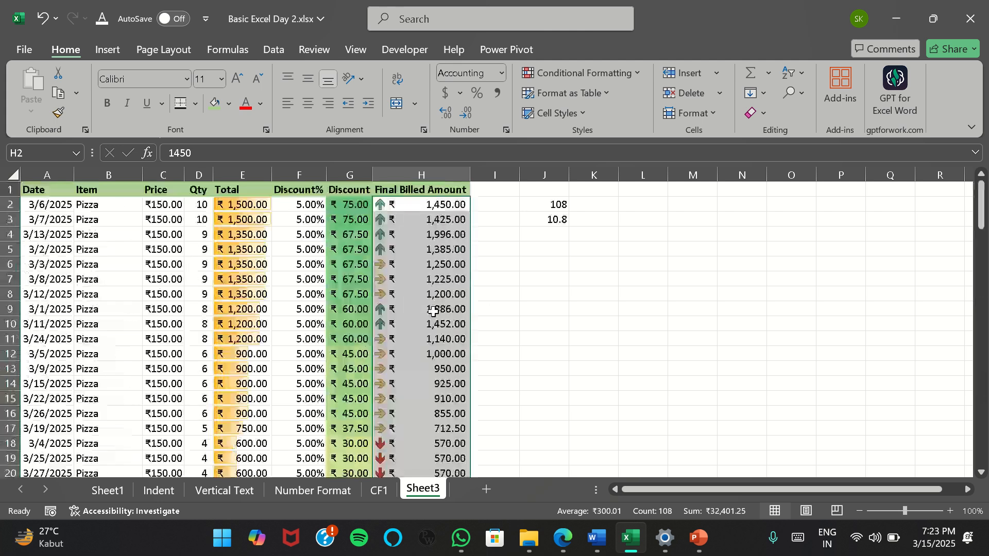
pyautogui.click(635, 74)
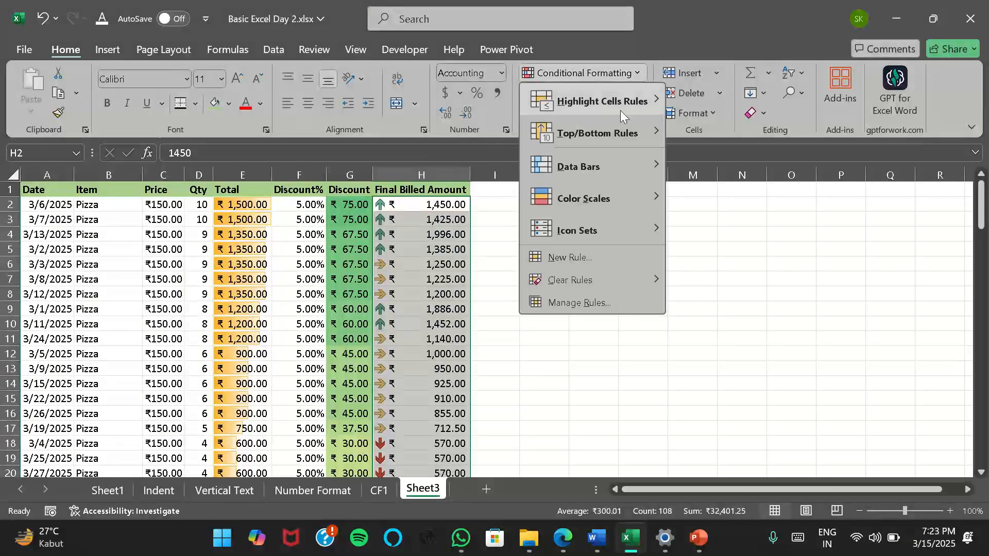
pyautogui.click(643, 305)
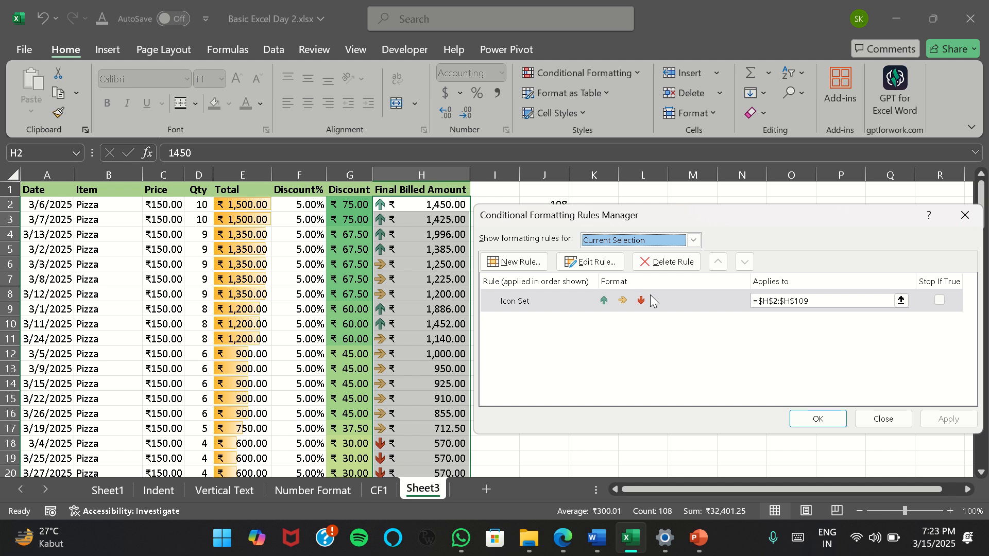
pyautogui.click(883, 419)
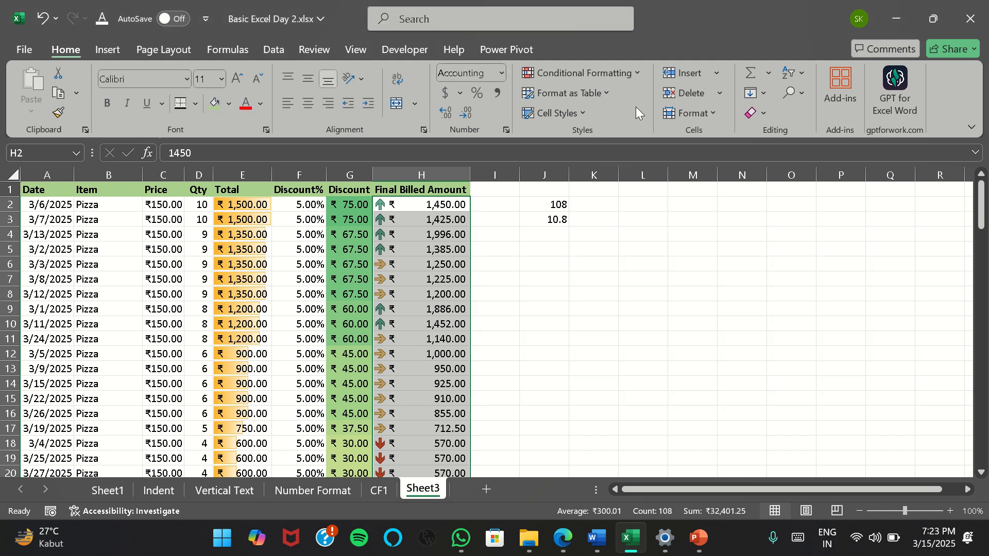
# Clear the conditional formatting rules from only the selected Final Billed Amount cells and undo the clearing
pyautogui.click(633, 75)
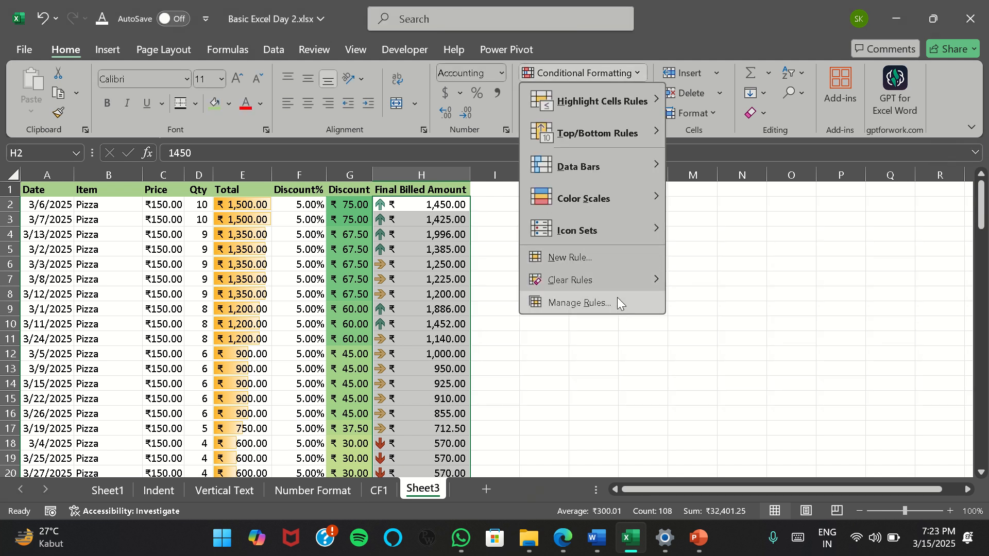
pyautogui.moveTo(635, 284)
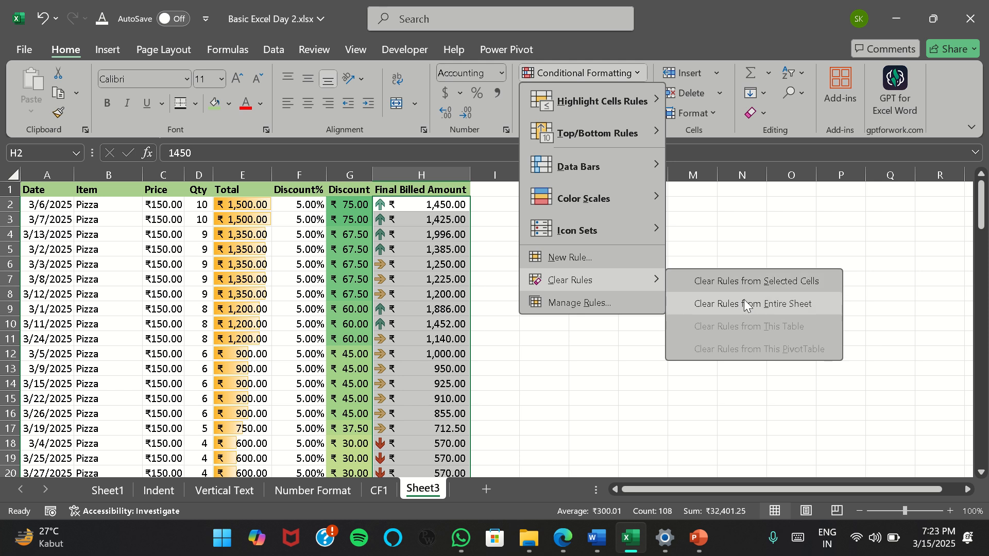
pyautogui.click(752, 282)
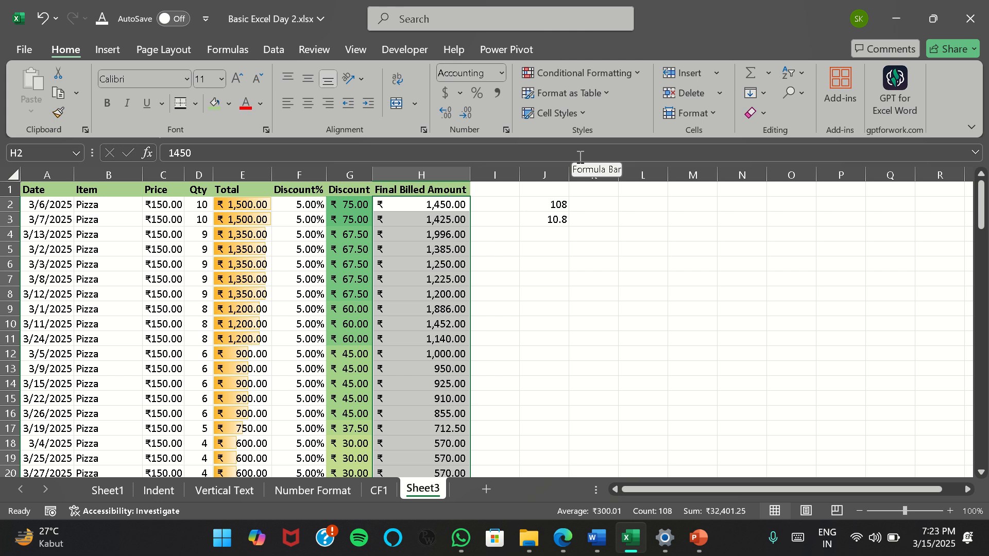
pyautogui.hotkey('ctrl', 'z')
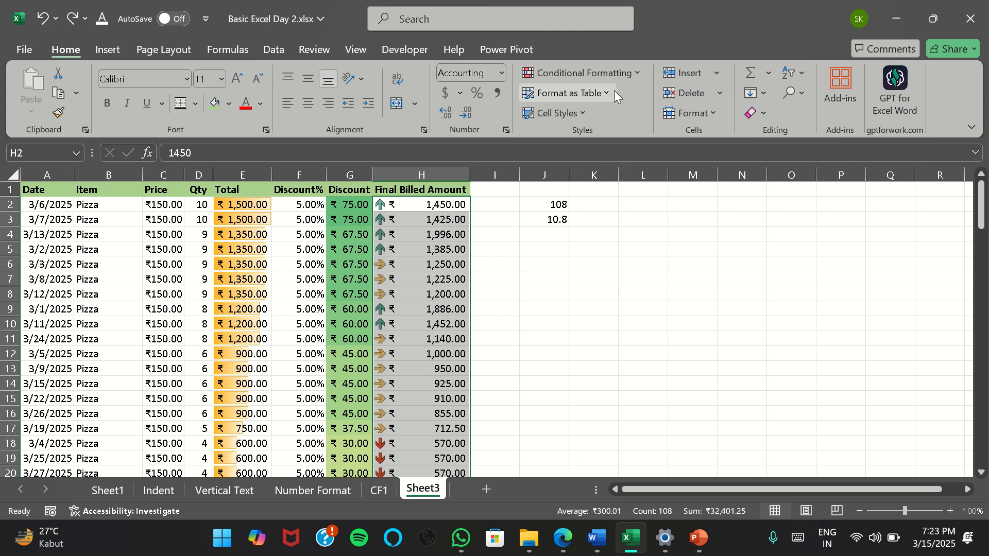
# Clear the conditional formatting rules from the entire sheet, deselect the column, and undo the clearing
pyautogui.click(631, 75)
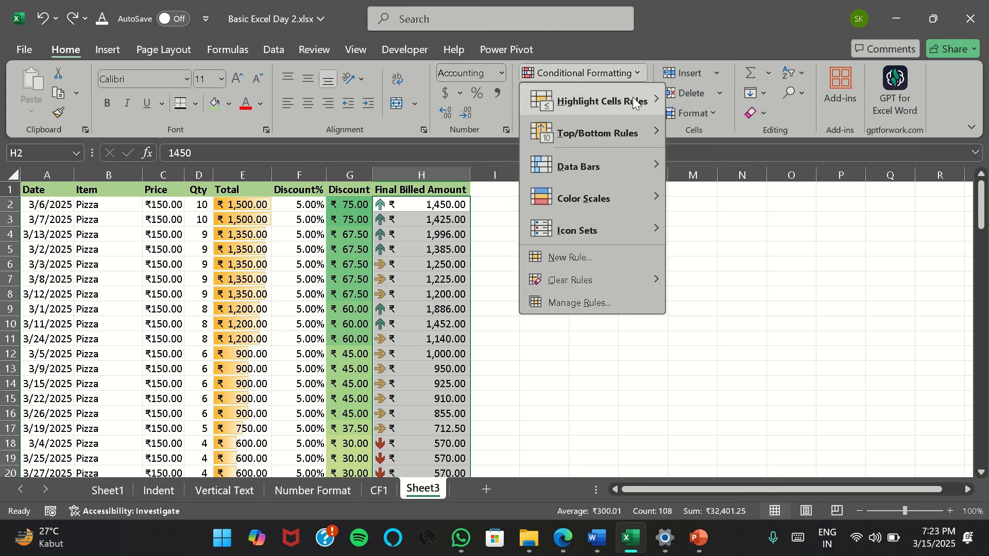
pyautogui.moveTo(636, 290)
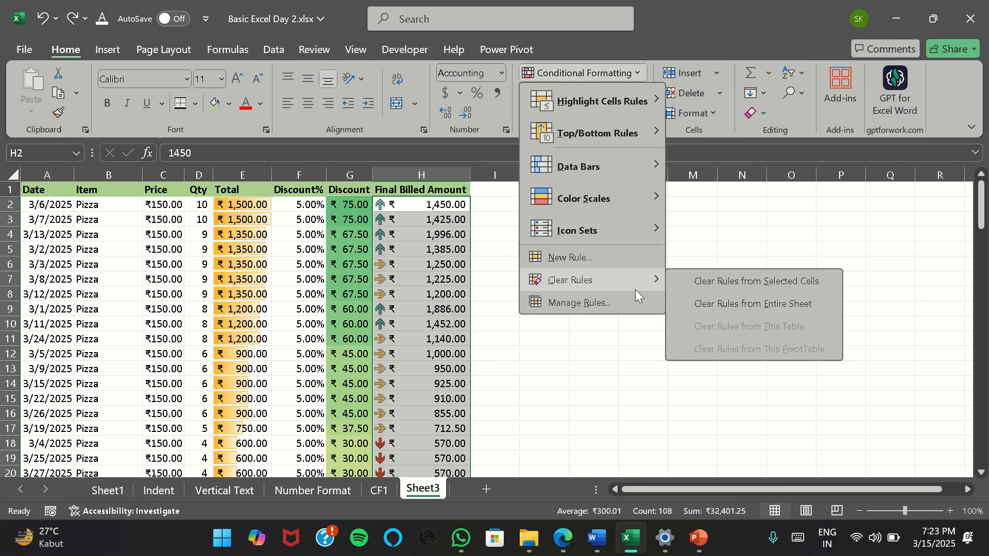
pyautogui.click(746, 304)
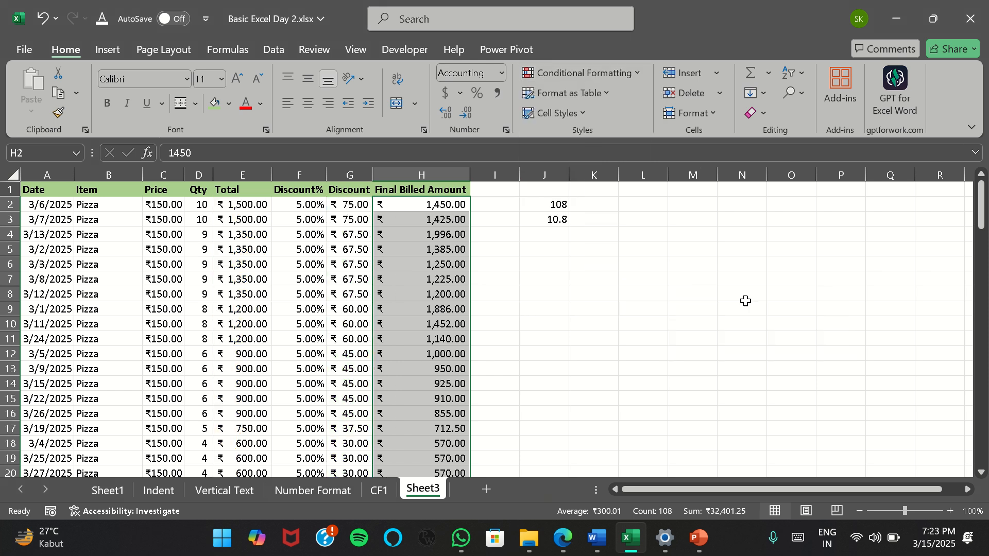
pyautogui.click(587, 285)
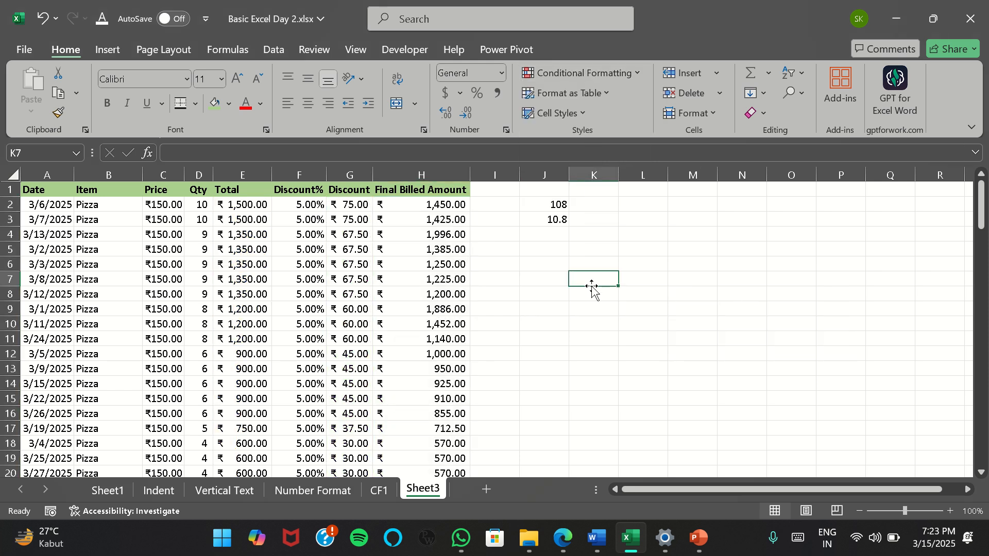
pyautogui.hotkey('ctrl', 'z')
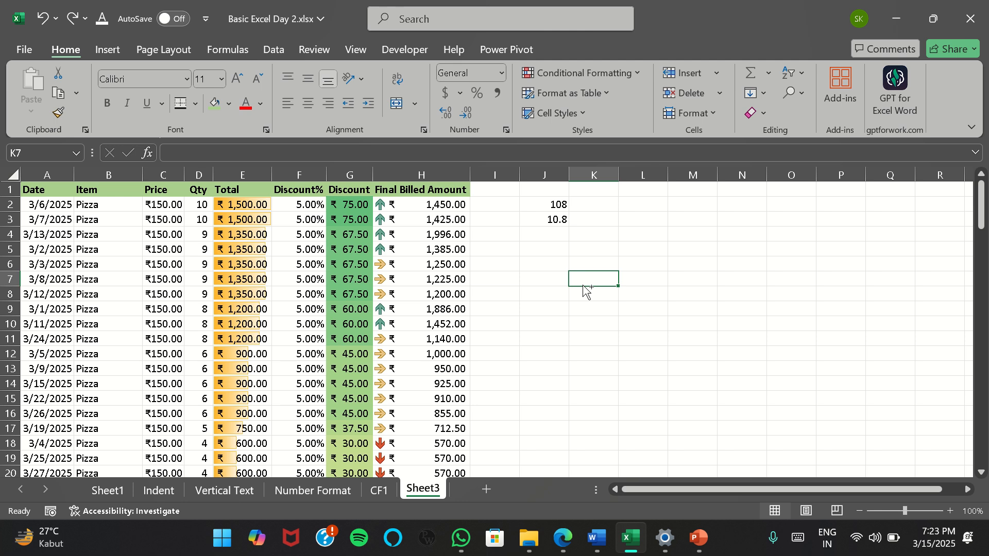
pyautogui.moveTo(585, 2)
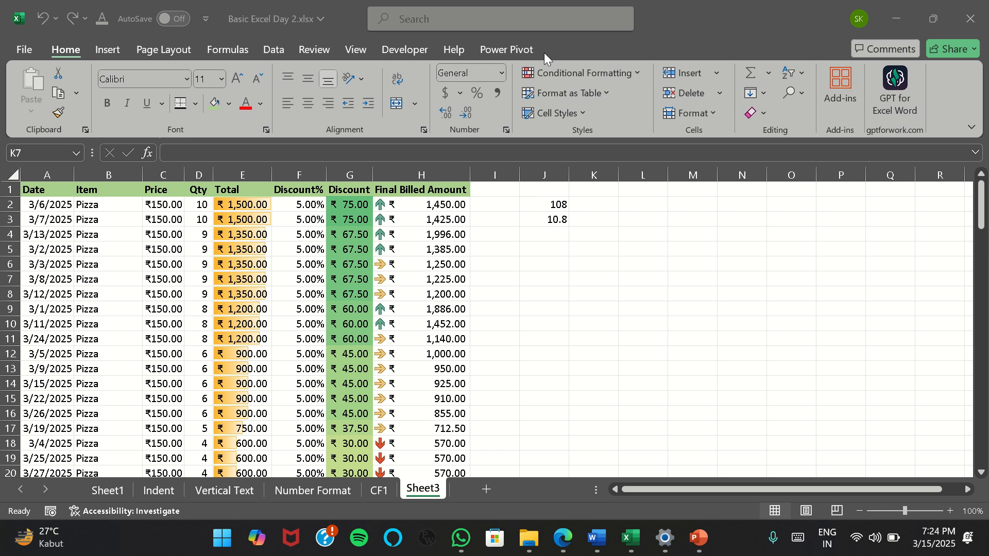
pyautogui.moveTo(432, 1)
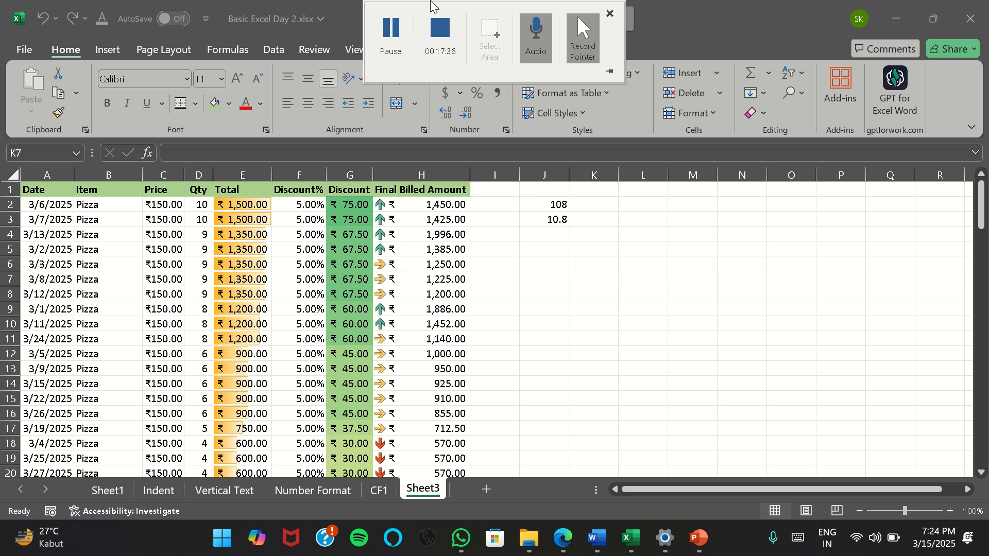